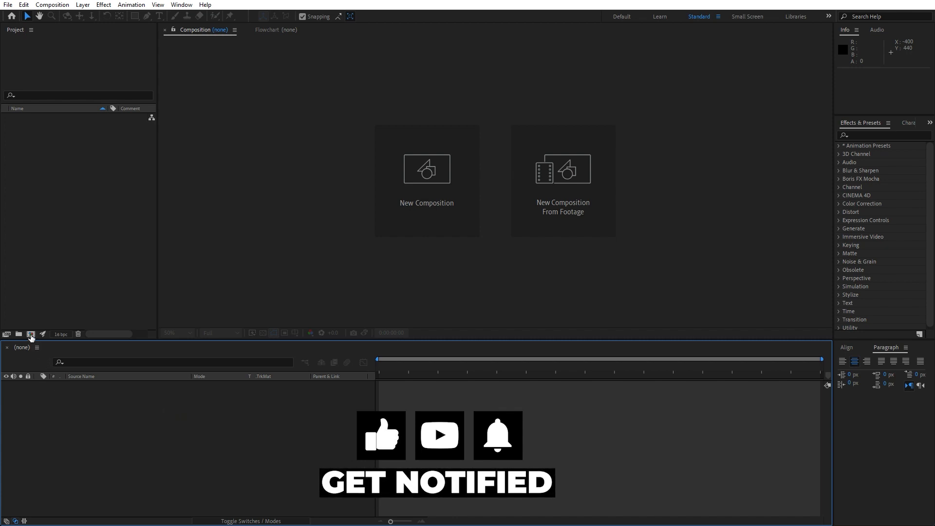
Step: Create a 1920 × 1080 composition named Final at 30 fps with a six-second duration
left_click(31, 334)
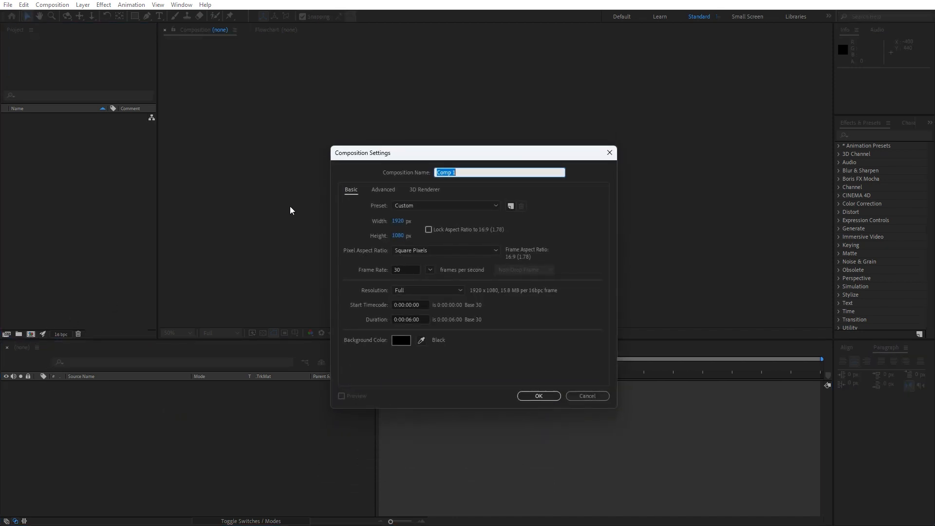
type("Final")
left_click(538, 395)
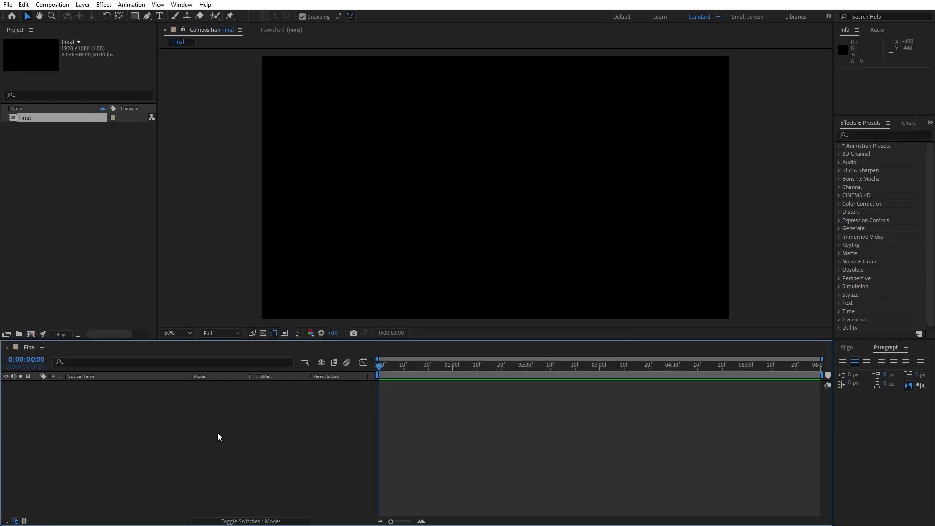
Step: Add a composition-sized solid layer named Background to the Final composition
right_click(191, 426)
mouse_move(234, 312)
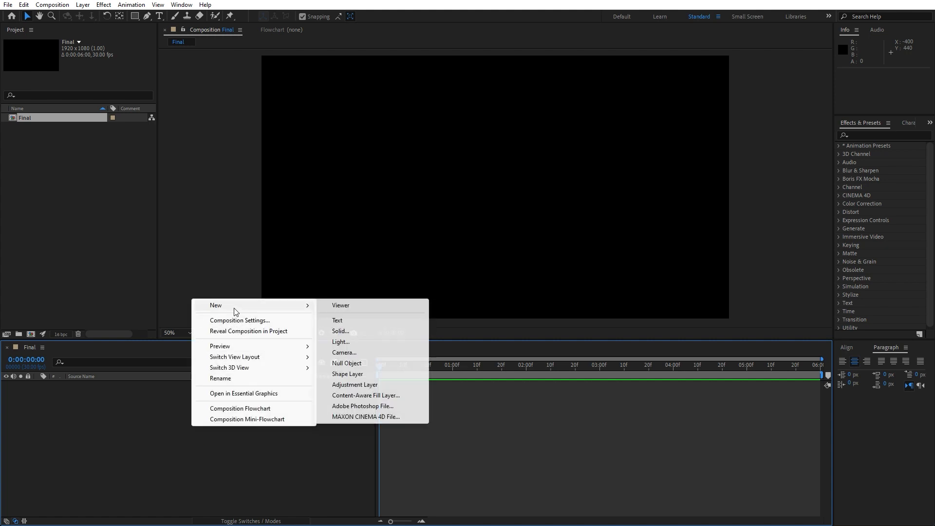
left_click(349, 332)
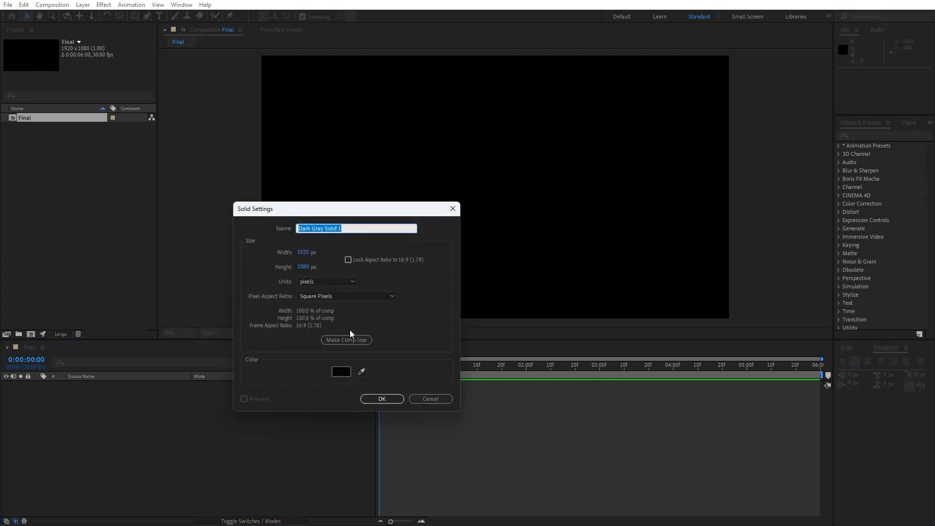
type("Background")
left_click(390, 398)
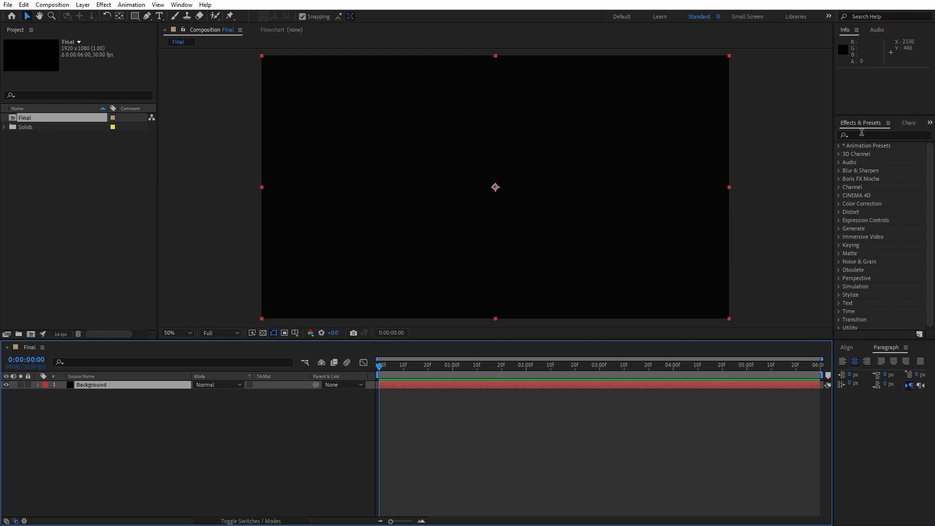
Step: Find the Gradient Ramp effect by searching for "ramp" and apply it to the Background layer
left_click(181, 6)
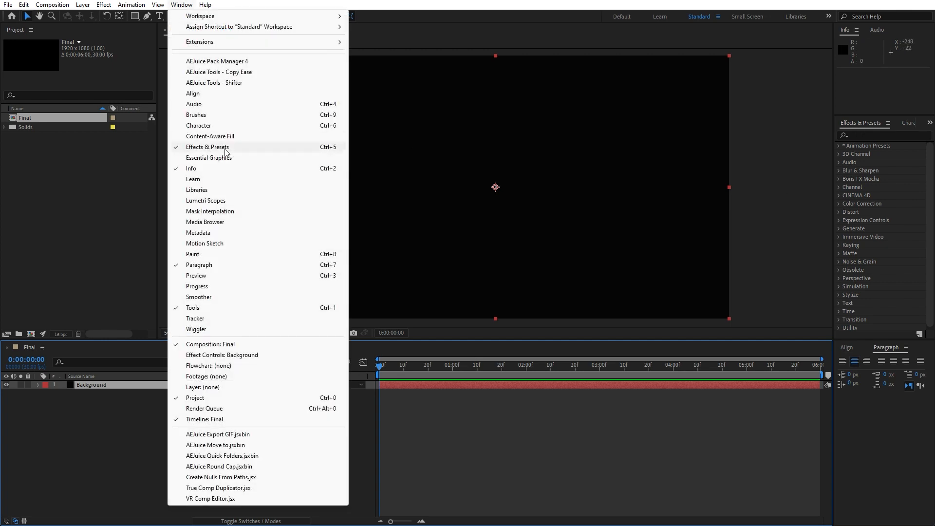
left_click(882, 139)
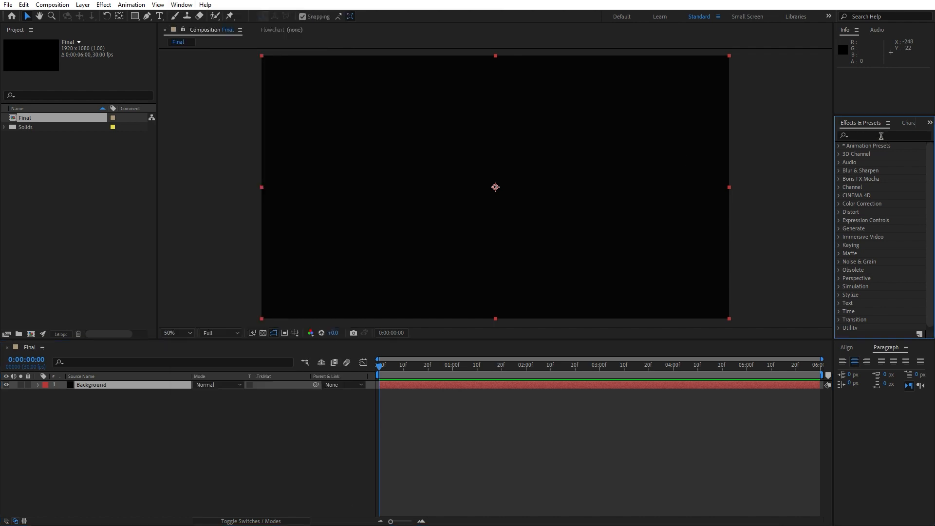
left_click(880, 134)
type("rampo")
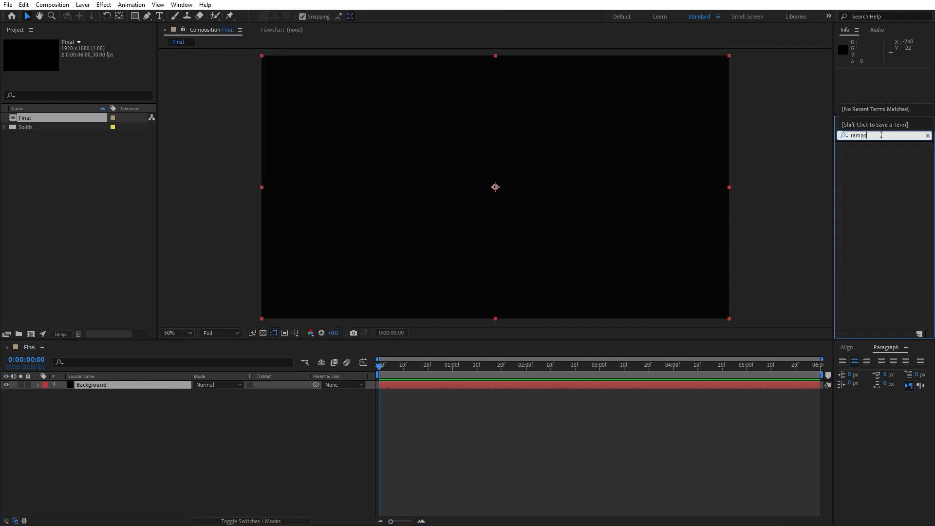
key("BackSpace")
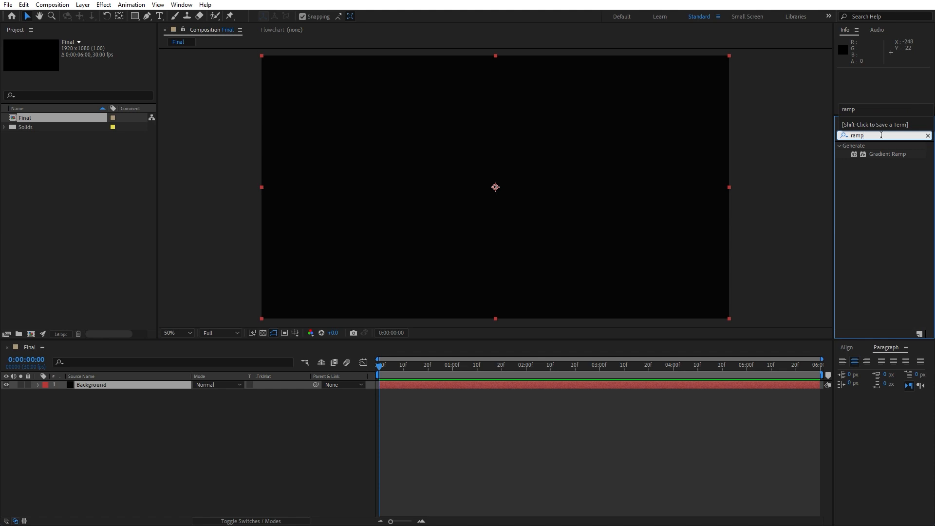
left_click_drag(887, 154, 101, 387)
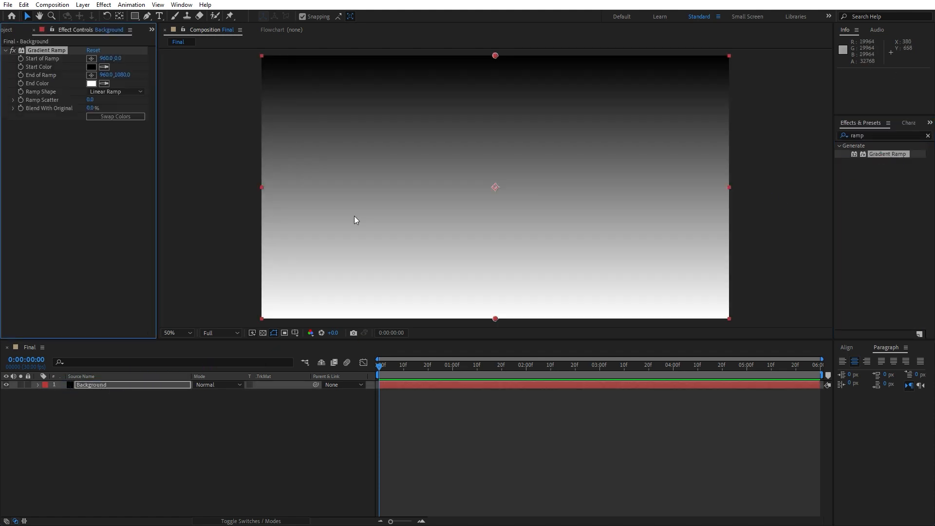
Step: Place the gradient's start near the frame's upper-left corner, about -36, 10, and its end near the lower-right corner, about 1934, 1062
left_click(91, 58)
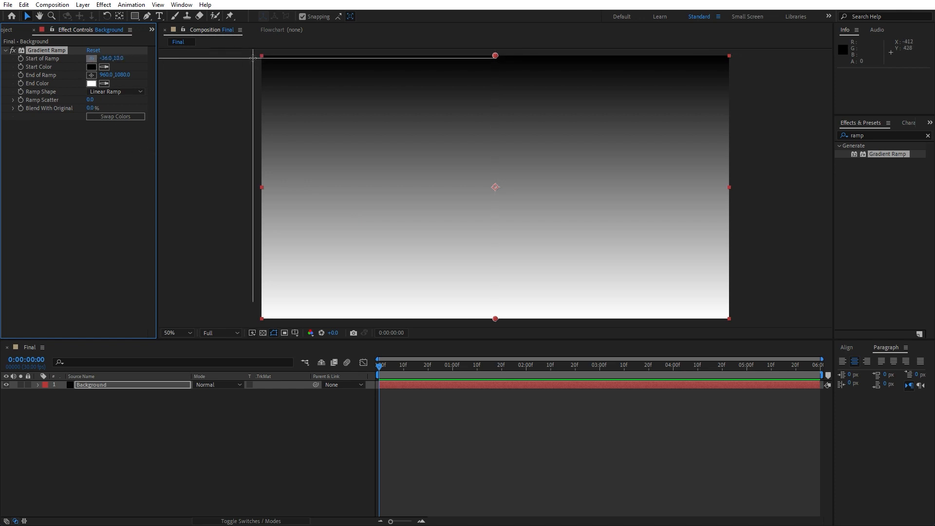
left_click(252, 58)
left_click(91, 76)
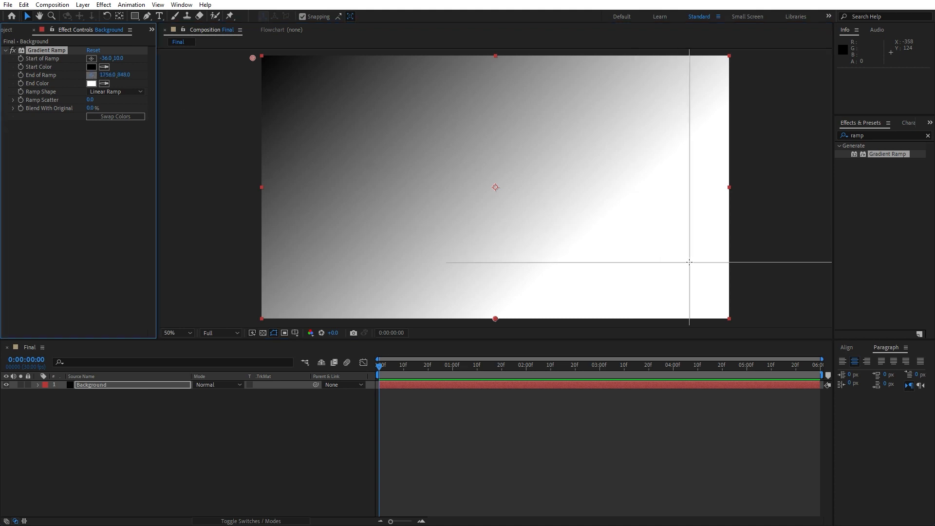
left_click(732, 314)
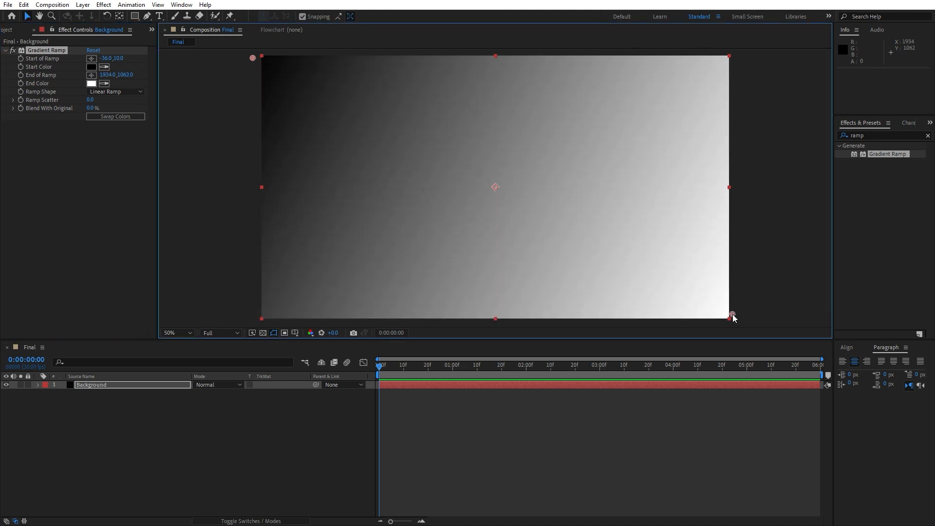
Step: Set the Gradient Ramp's start color to dark blue, 000F7D
key("comma")
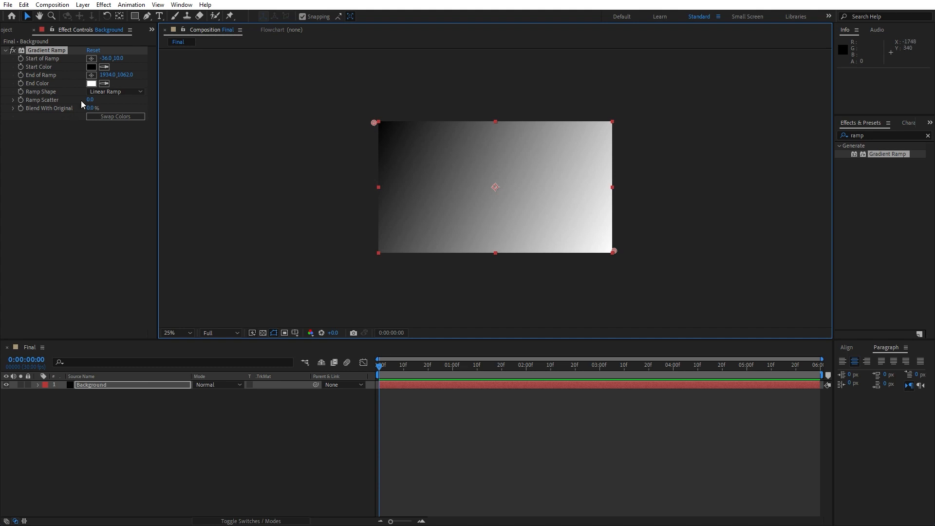
left_click(94, 68)
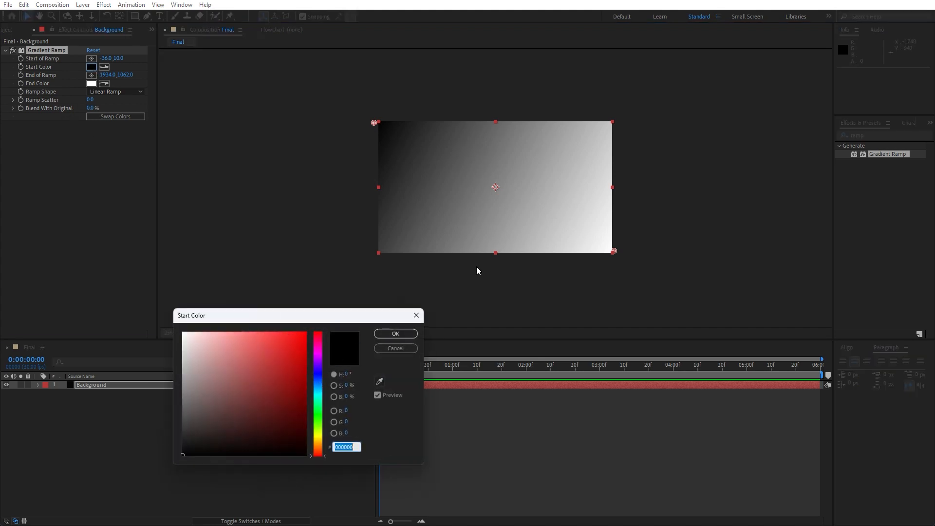
left_click(318, 377)
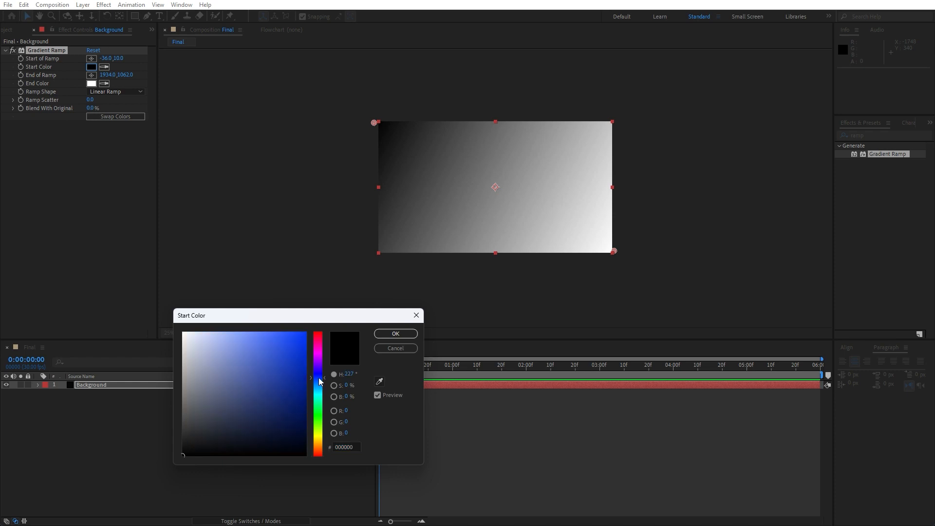
mouse_move(298, 375)
left_mouse_down()
mouse_move(307, 336)
mouse_move(305, 395)
left_mouse_up()
left_click(395, 333)
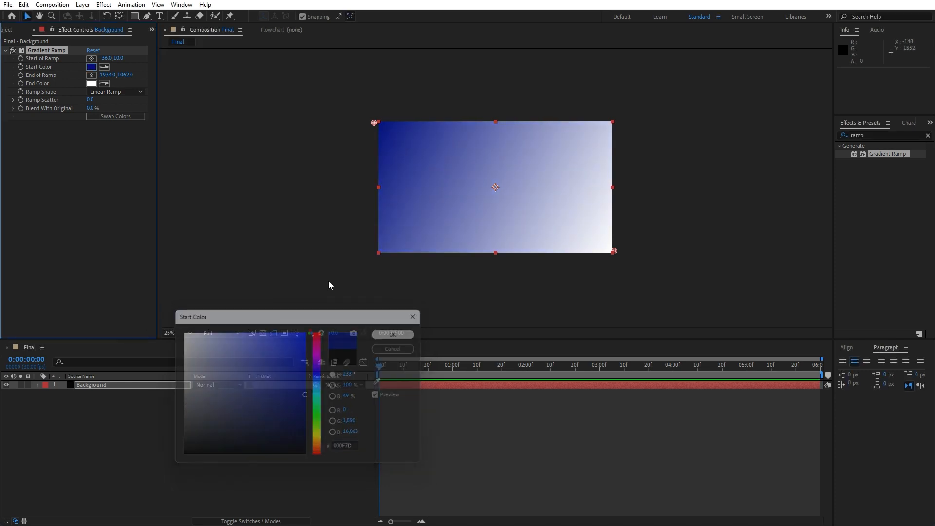
Step: Copy the start color to the Gradient Ramp's end color, then shift its hue to 210° for the teal-blue 003E7D
left_click(104, 83)
left_click(91, 68)
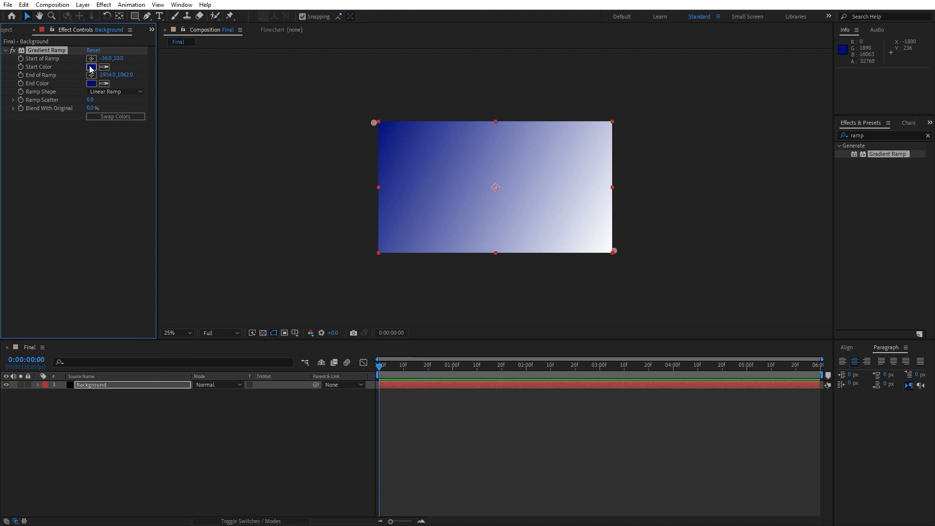
left_click(91, 83)
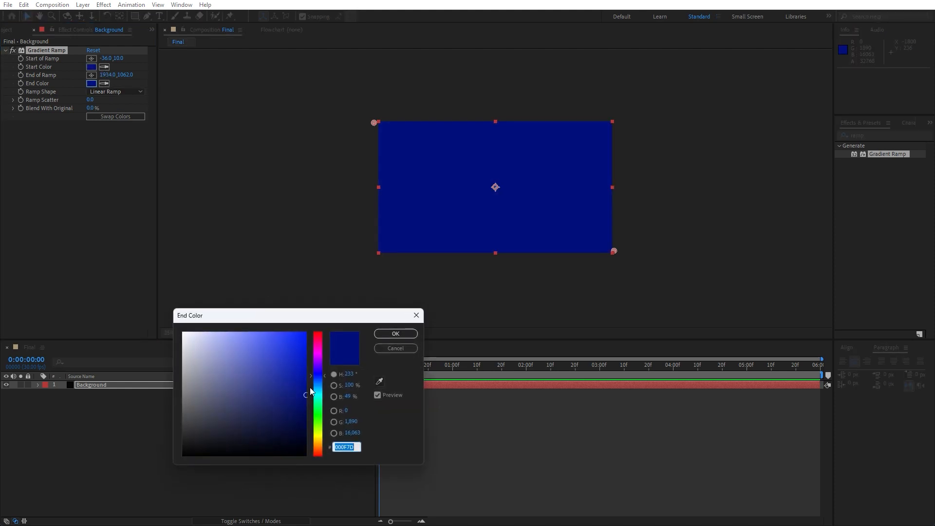
left_click_drag(317, 387, 317, 383)
left_click(392, 334)
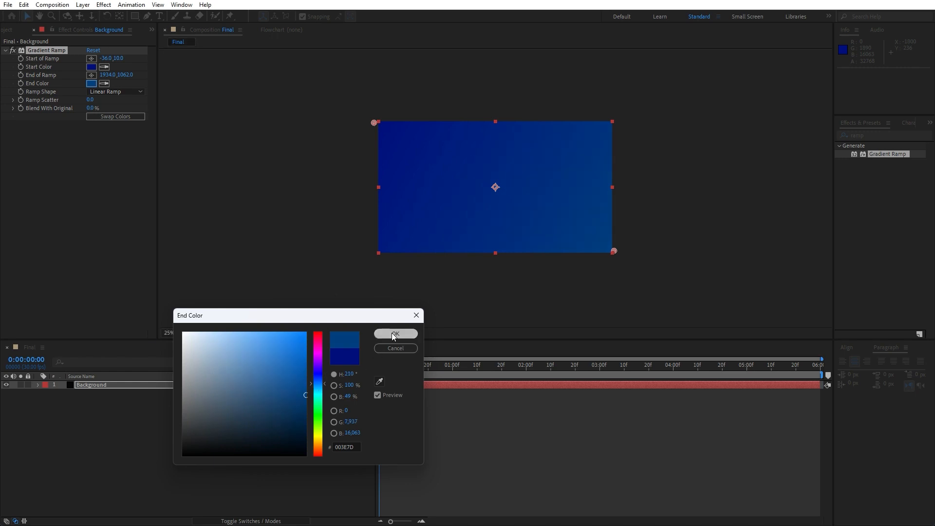
Step: Shift the hue of the Gradient Ramp's start color slightly towards violet
left_click(91, 67)
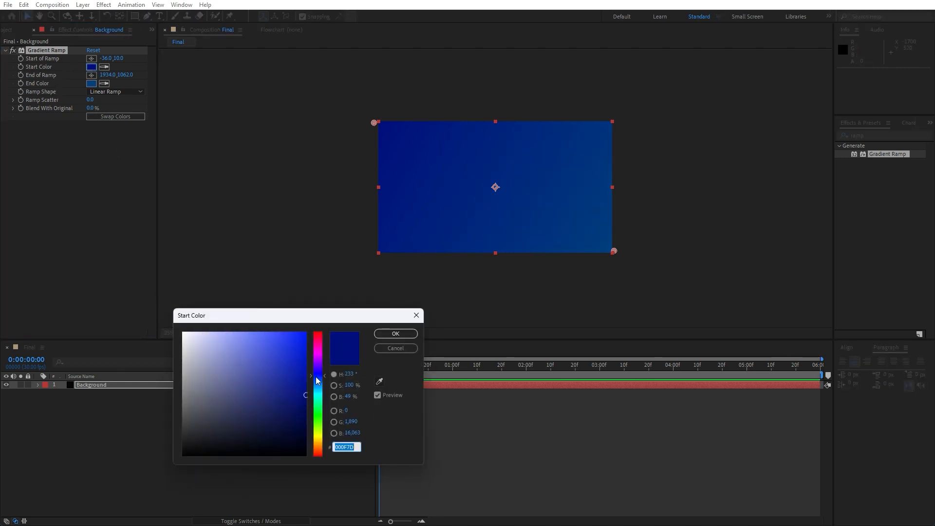
left_click_drag(317, 380, 317, 375)
left_click(404, 333)
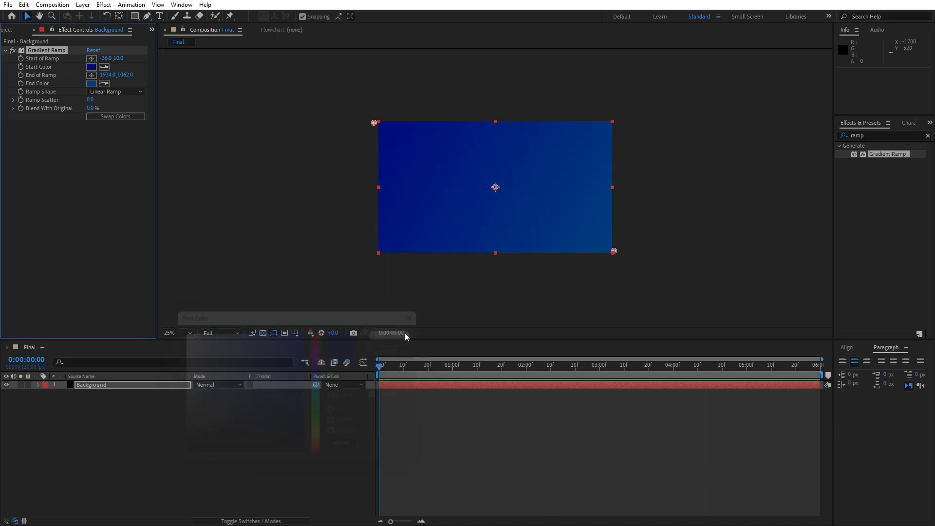
Step: Find the Noise HLS effect by searching for "noise" and apply it to the Background layer
key("period")
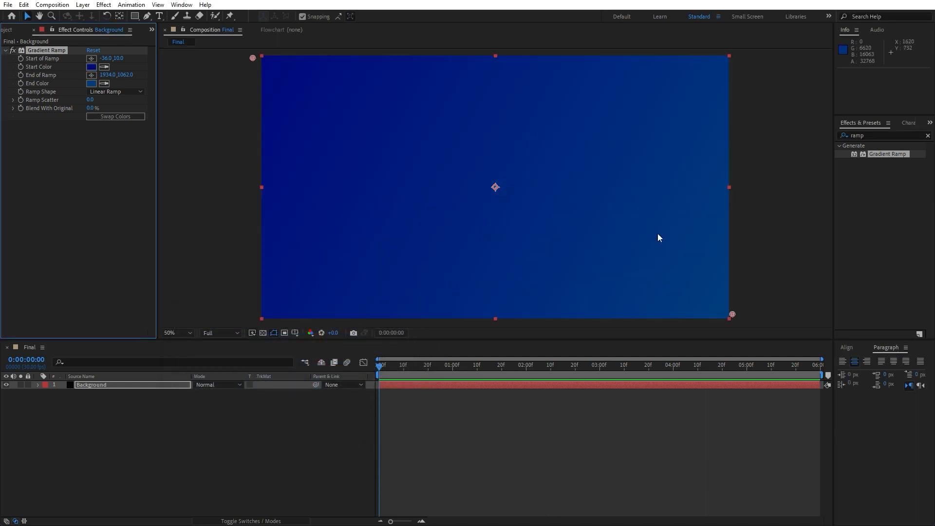
left_click(883, 135)
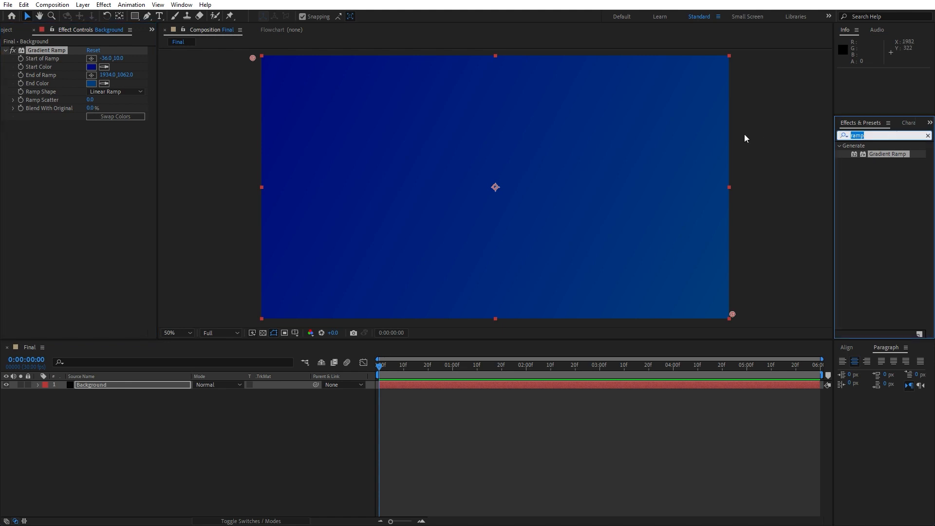
type("noise")
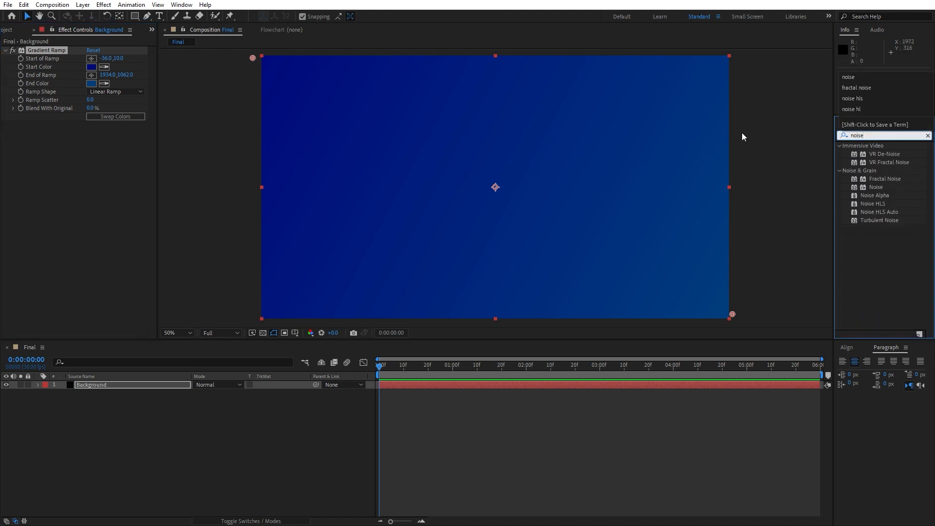
left_click(878, 205)
left_click_drag(870, 203, 88, 384)
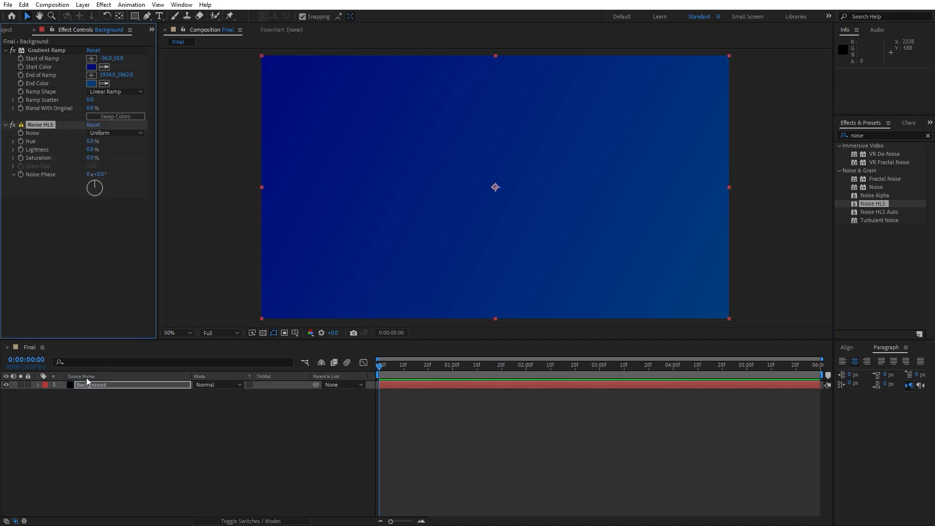
Step: Set the Hue, Lightness and Saturation of the Noise HLS effect to 0.2% each
left_click(90, 141)
type("0")
key("ctrl+a")
key("ctrl+c")
left_click(94, 150)
key("ctrl+v")
left_click(90, 157)
key("ctrl+v")
Step: With no layer selected, draw a white-filled circle without stroke in the upper-left area of the frame using the Ellipse tool
left_click(121, 429)
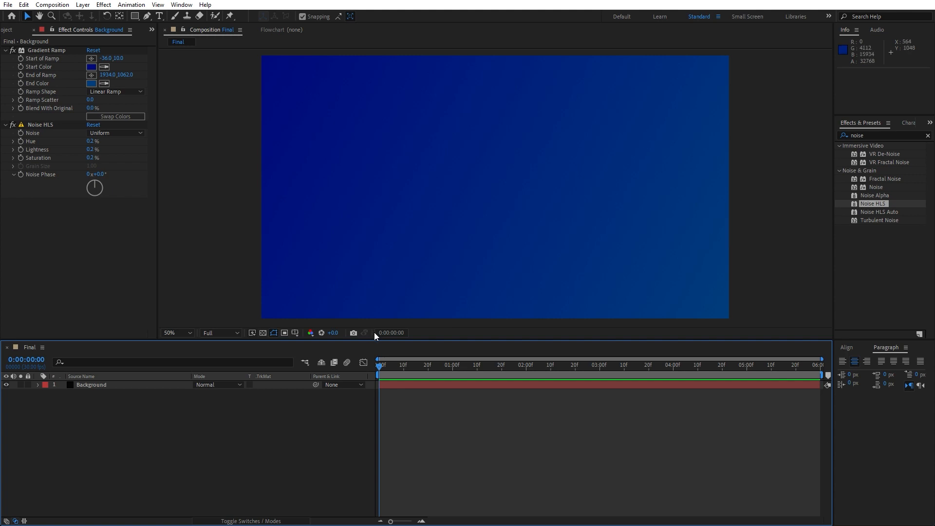
left_click(137, 19)
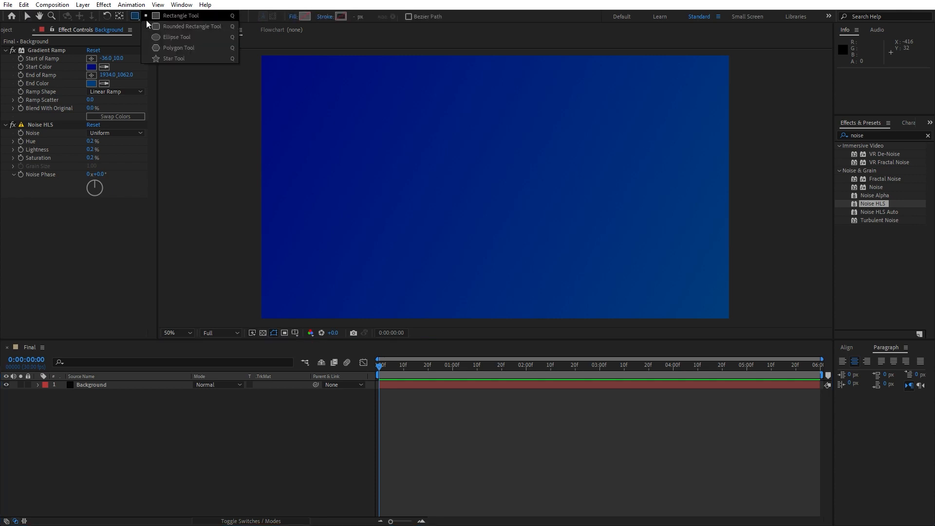
left_click(174, 39)
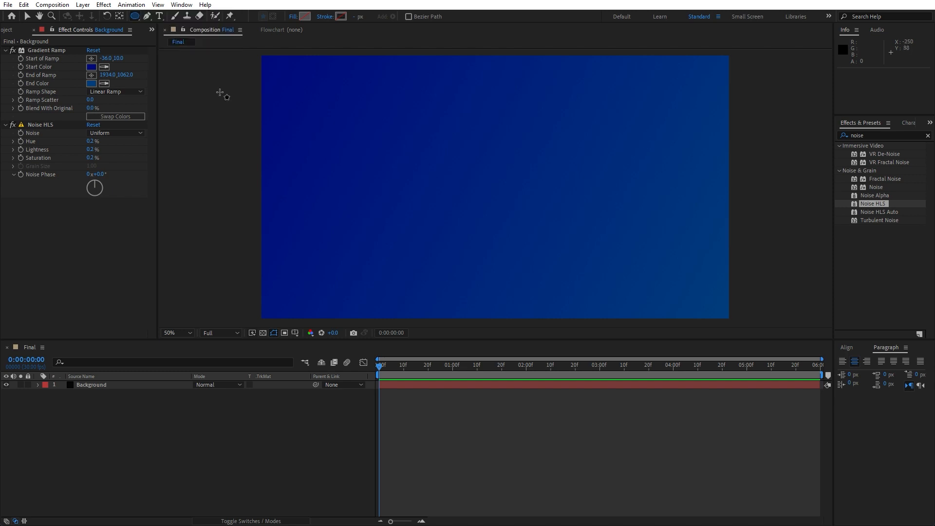
left_click(305, 16, "alt")
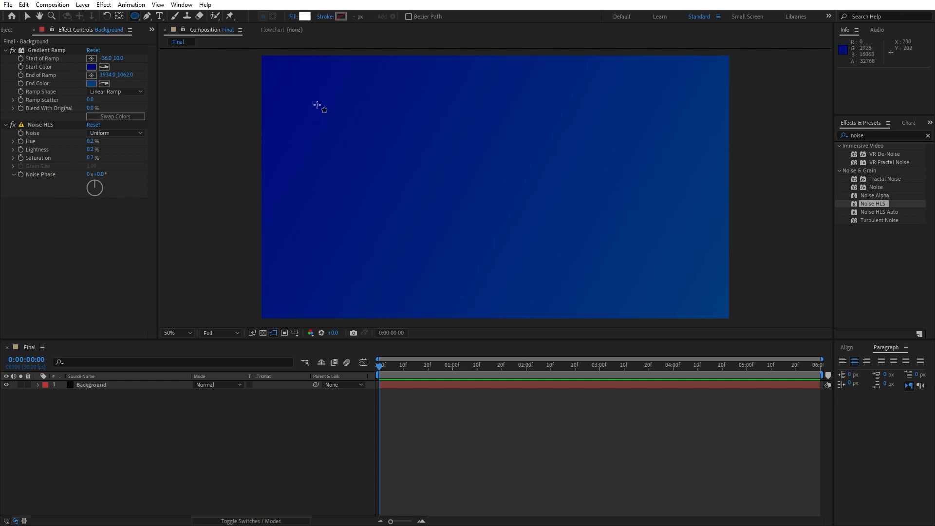
left_click(326, 108)
left_click_drag(327, 109, 379, 148)
Step: Rename the circle's shape layer to Circle 01
left_click(107, 385)
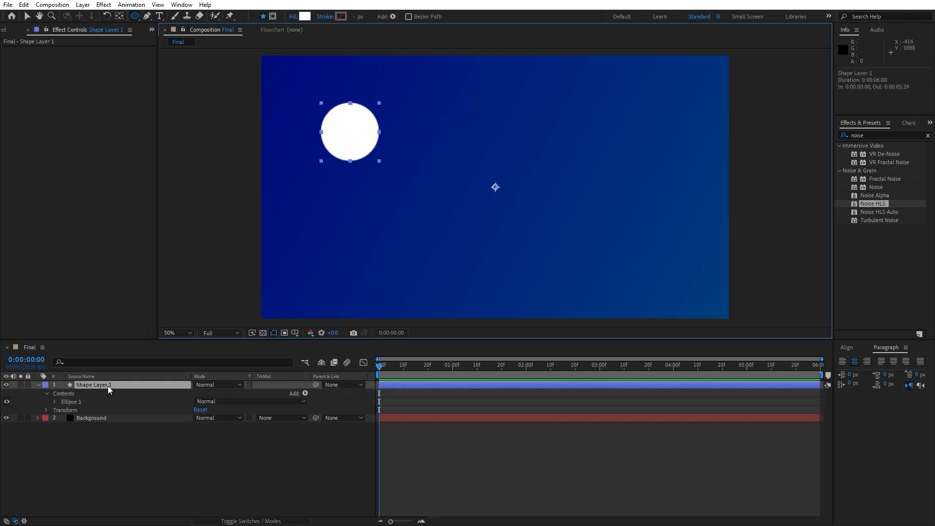
key("Return")
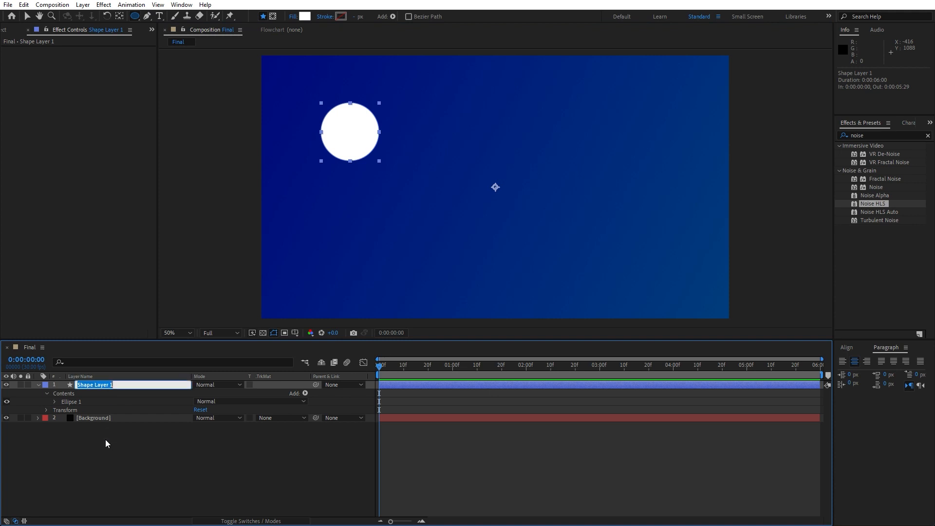
type("Cri")
type("cle")
type("rcle 01")
left_click(115, 440)
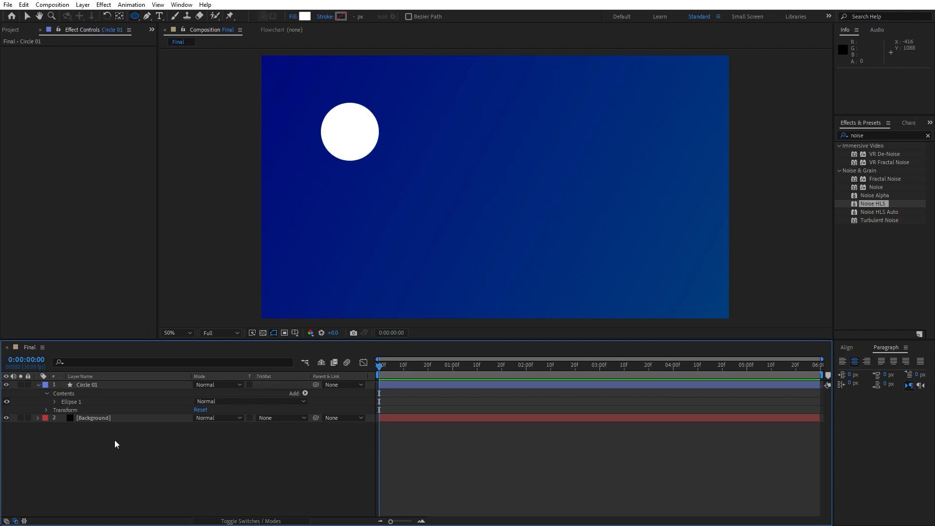
Step: Find the Gradient Ramp effect by searching for "ramp" and apply it to the Circle 01 layer
left_click(875, 135)
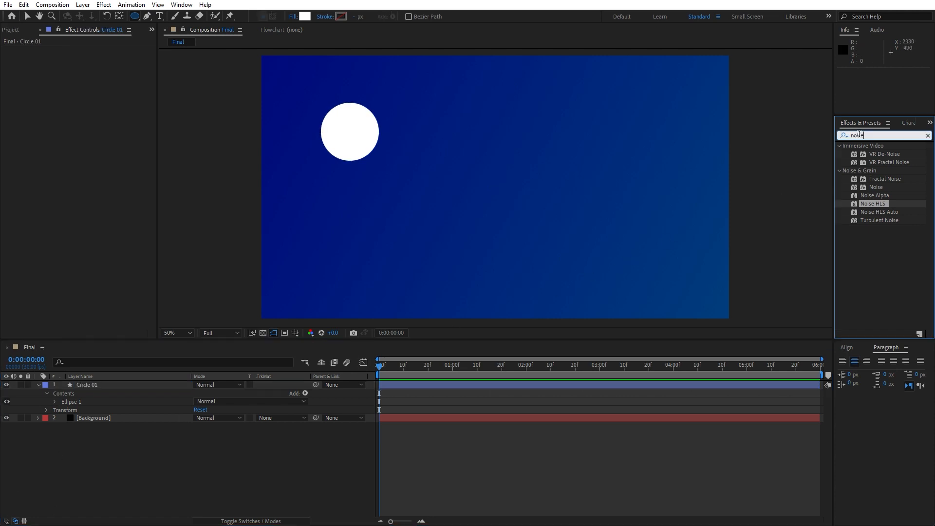
type("ramp")
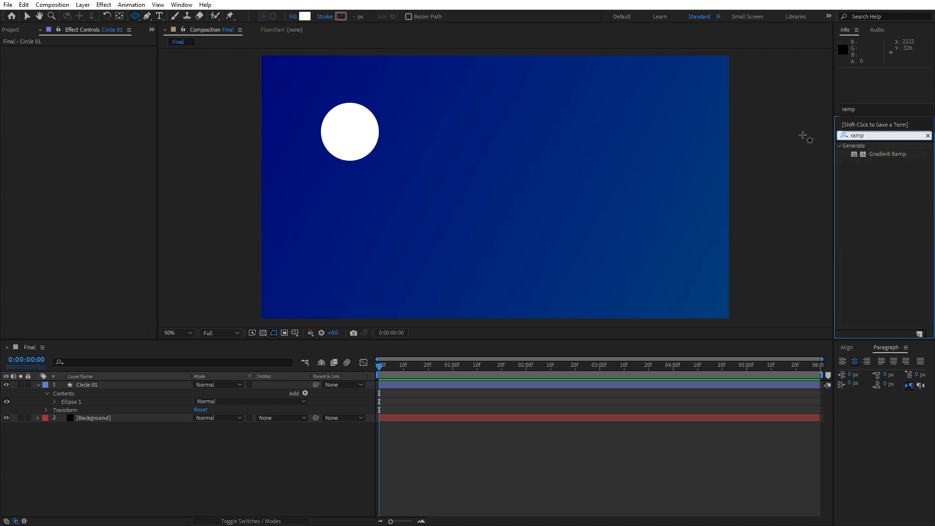
left_click_drag(903, 153, 155, 409)
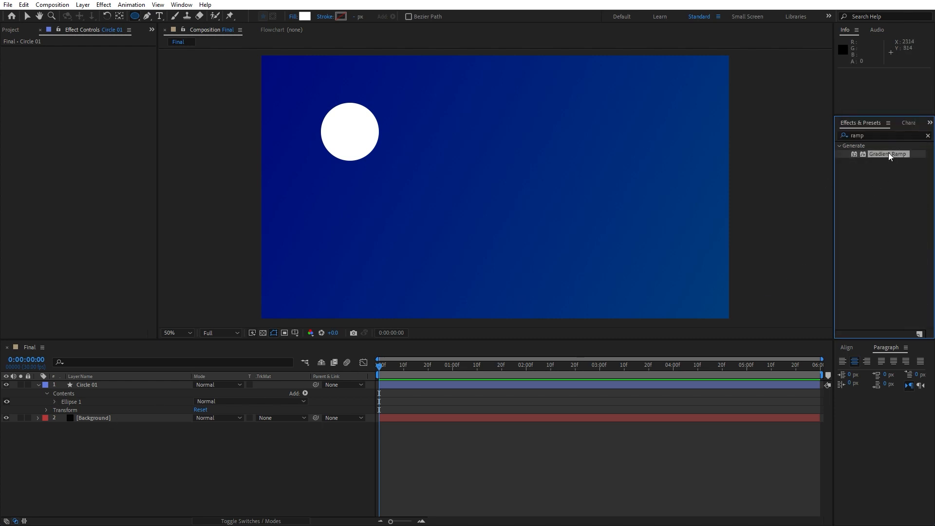
left_click_drag(889, 156, 115, 384)
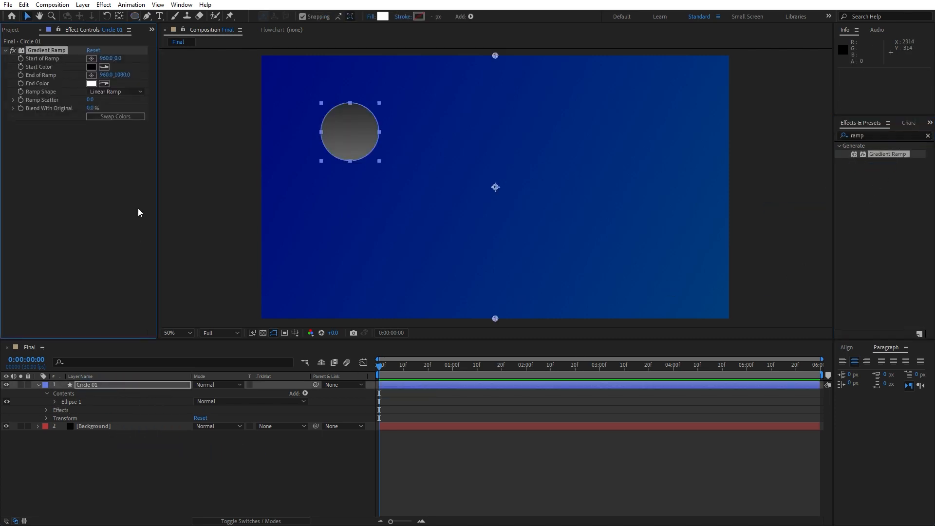
Step: Place Circle 01's ramp start at the circle's upper-left edge, about 274, 224, and its end at the lower-right edge, about 498, 402
left_click(91, 58)
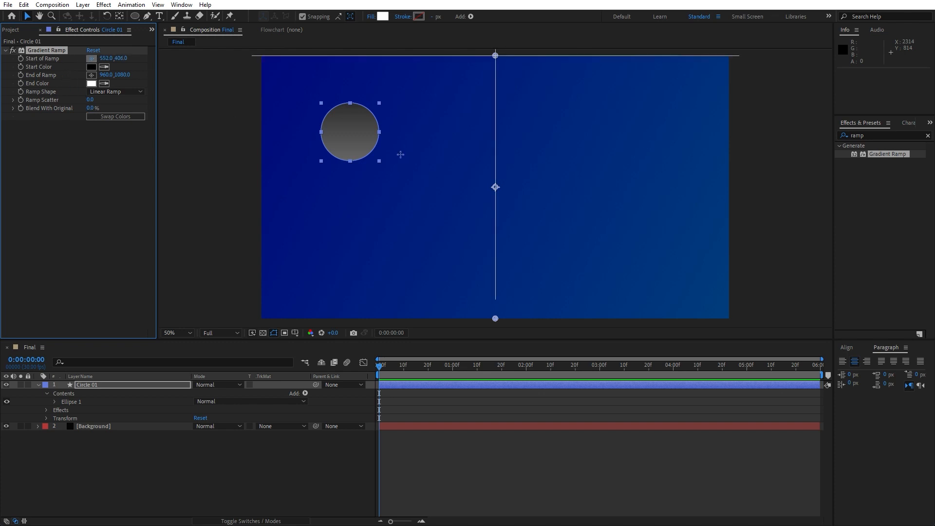
left_click(328, 110)
left_click(91, 76)
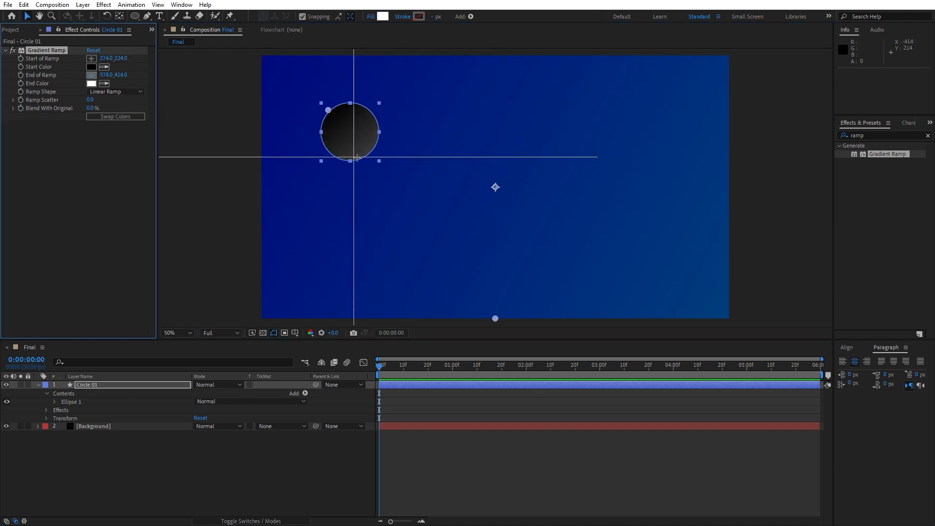
left_click(382, 153)
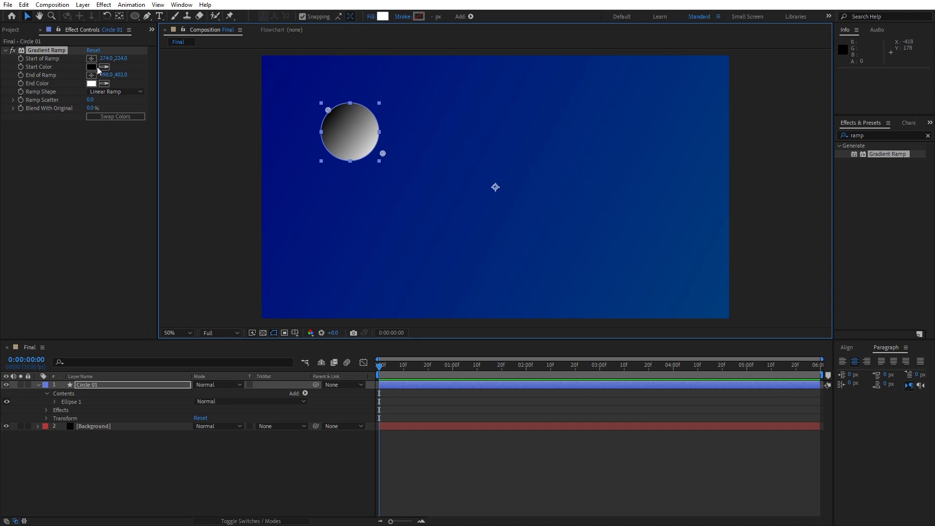
Step: Set the start color of Circle 01's Gradient Ramp to purple 4F00A0
left_click(91, 67)
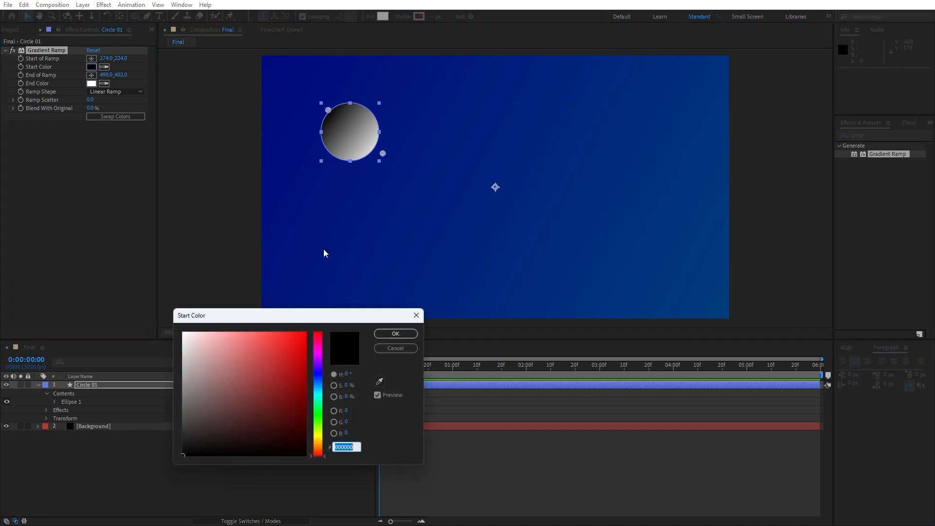
left_click(320, 365)
left_click_drag(298, 366, 317, 378)
left_click(408, 335)
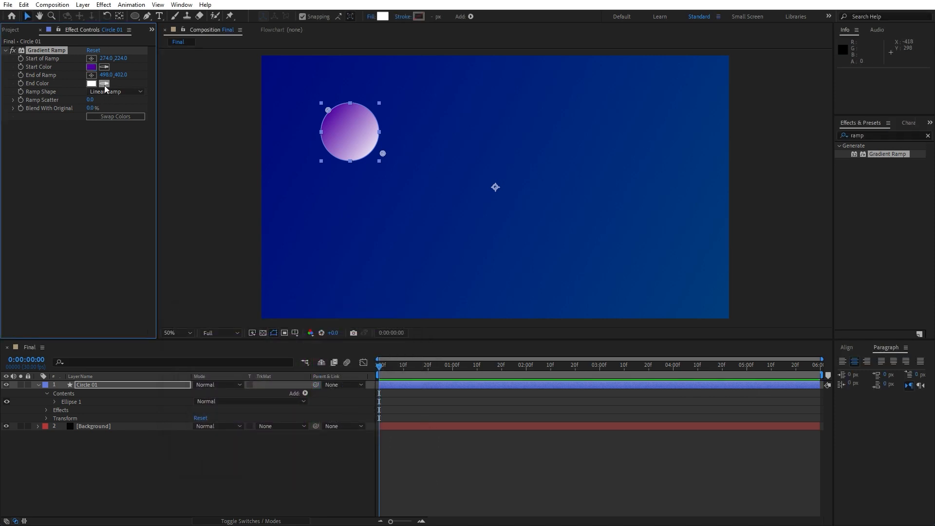
Step: Sample the ramp's purple start color as Circle 01's end color, and shift its hue to blue 0044A0
left_click(104, 84)
left_click(92, 67)
left_click(91, 83)
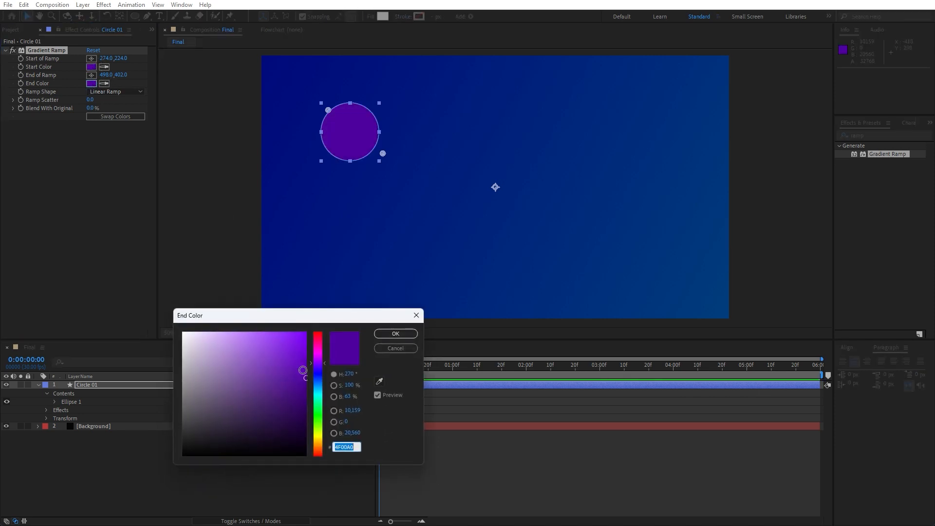
left_click_drag(319, 388, 320, 382)
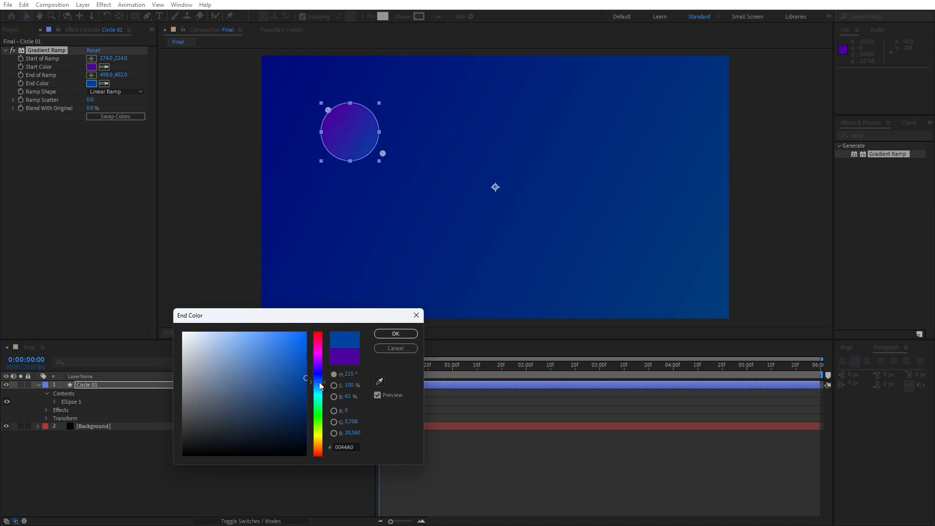
left_click(397, 334)
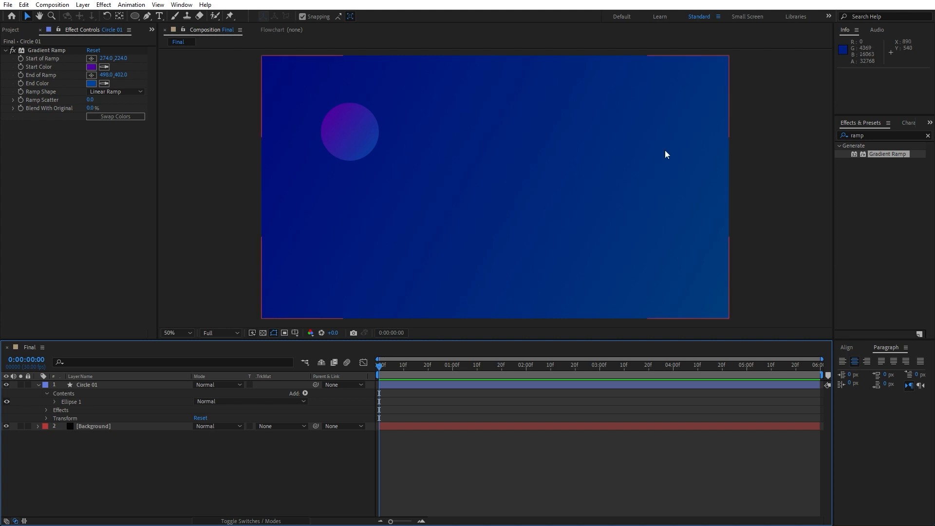
Step: Find the Drop Shadow effect by searching for "drop s" and apply it to the Circle 01 layer
left_click(890, 136)
type("drop s")
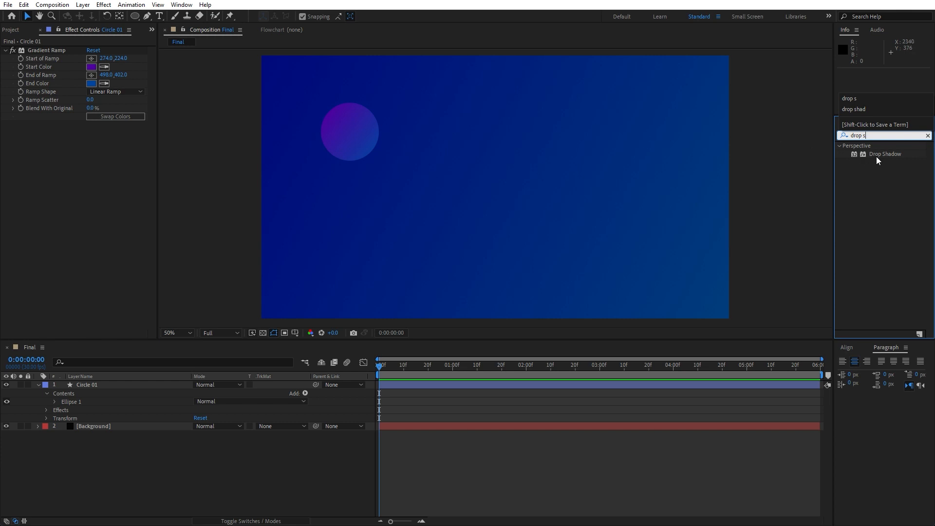
left_click_drag(875, 157, 80, 385)
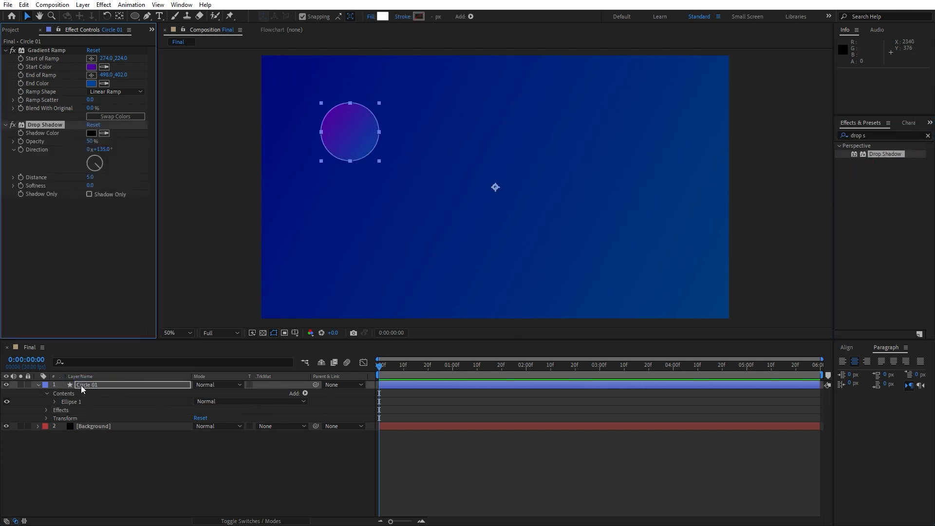
Step: Set Circle 01's Drop Shadow to a distance of 40, a softness of 100 and an opacity of 30%
left_click(90, 177)
type("40")
key("Return")
left_click(90, 186)
type("10")
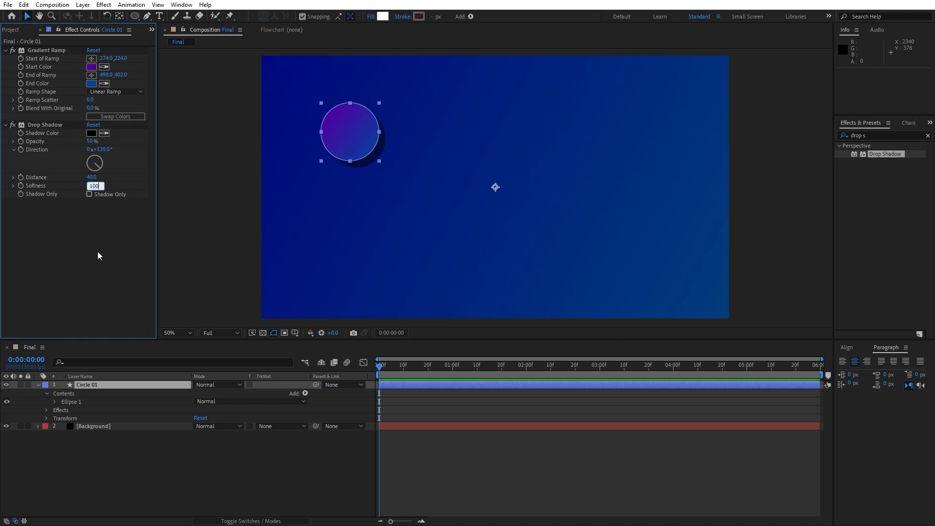
key("Return")
left_click(191, 466)
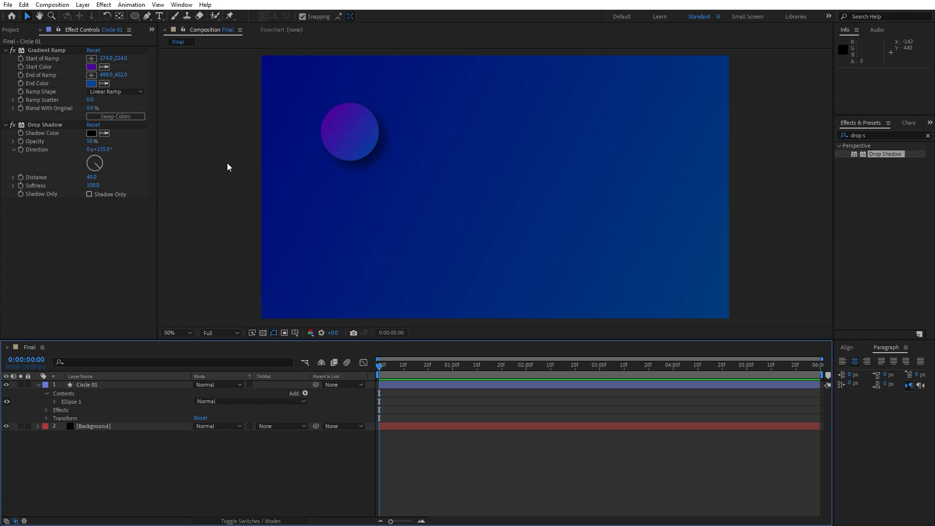
left_click(91, 141)
type("30")
key("Return")
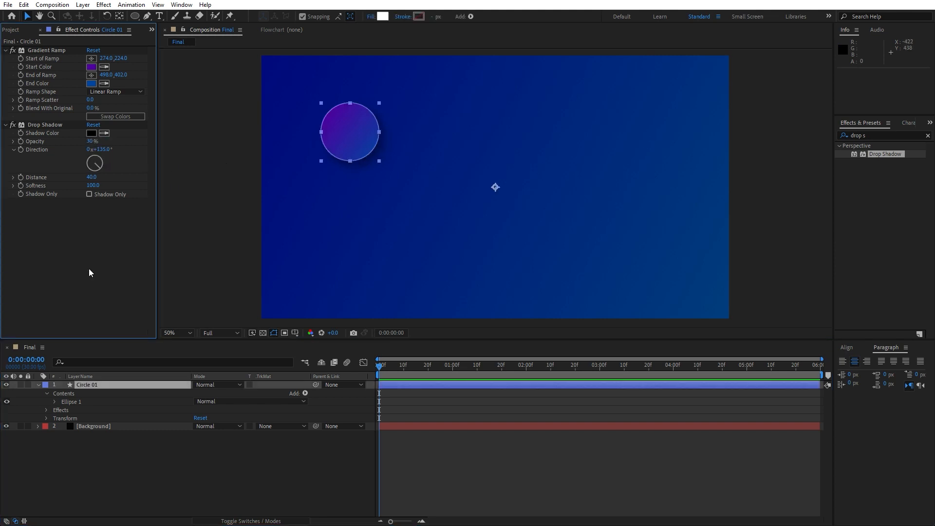
left_click(136, 489)
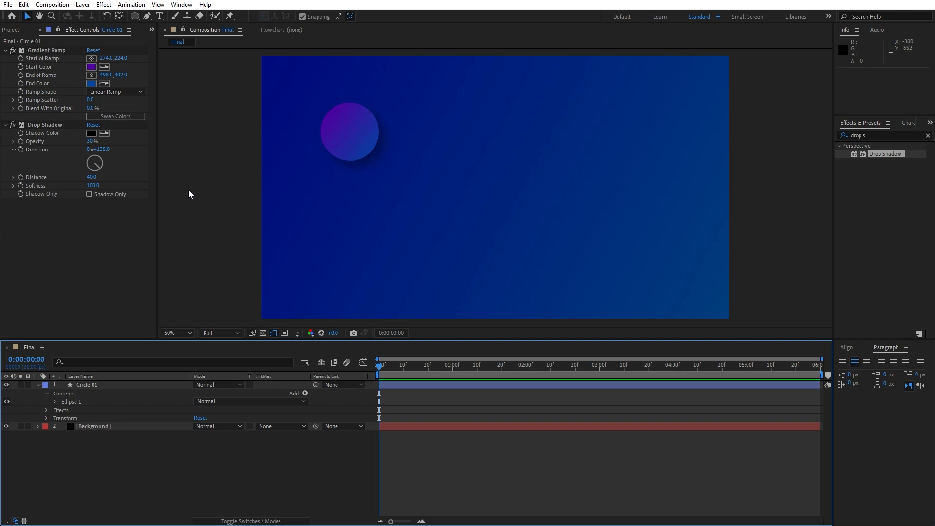
Step: Add the expression wiggle(1,50) to the Position property of Circle 01
left_click(87, 384)
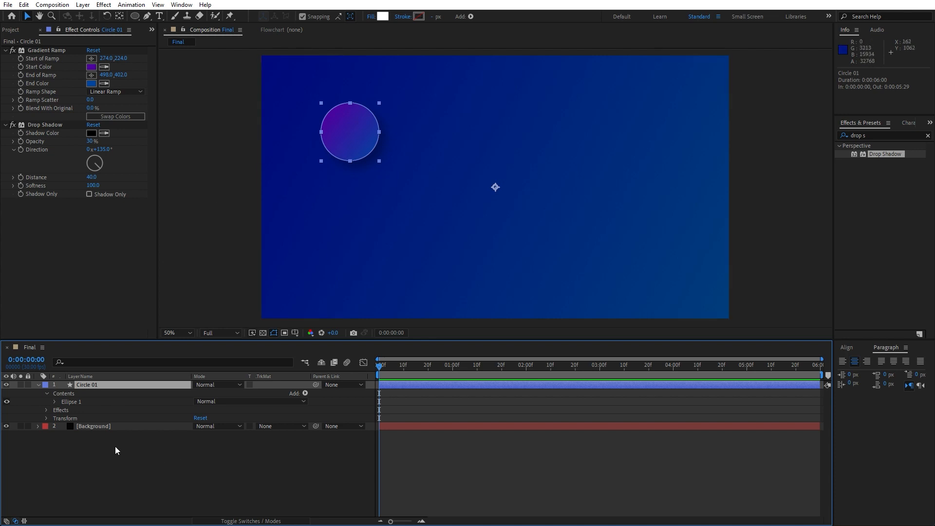
key("p")
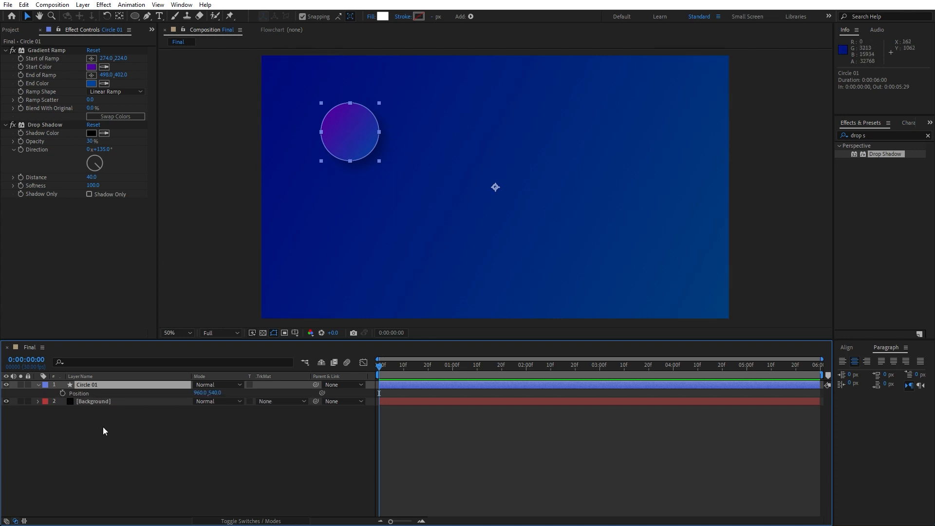
left_click(62, 393, "alt")
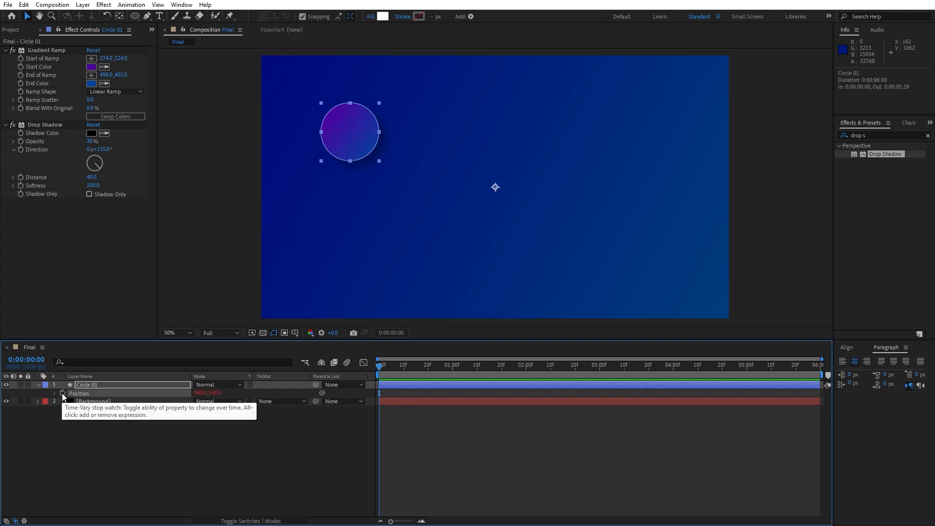
type("wiggle")
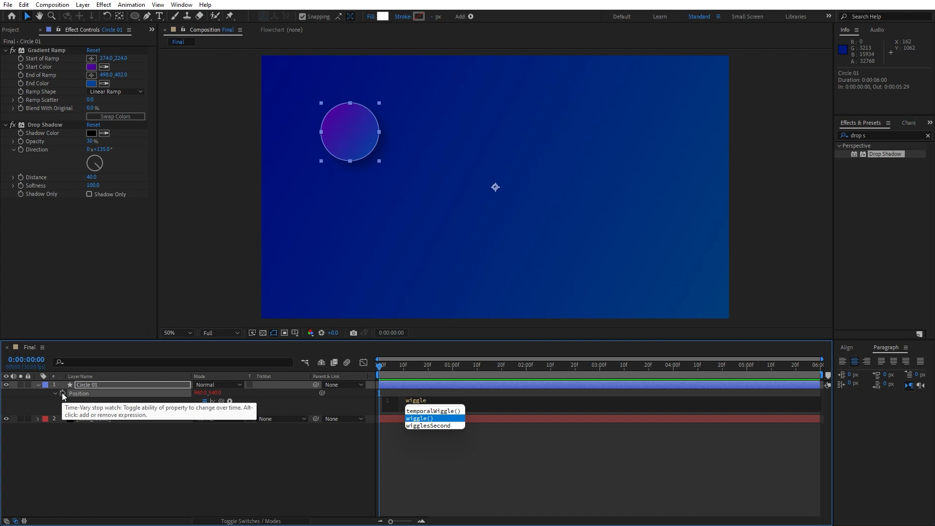
key("Return")
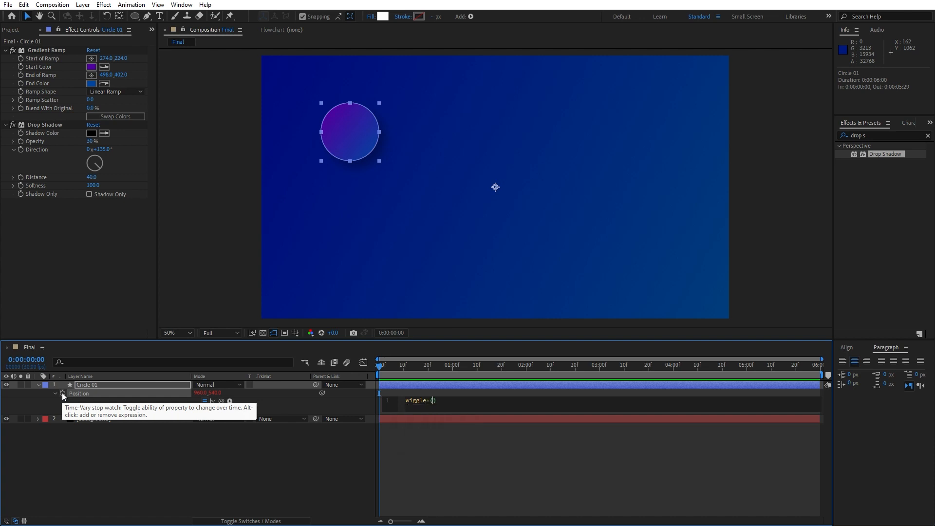
key("Right")
type("1,50")
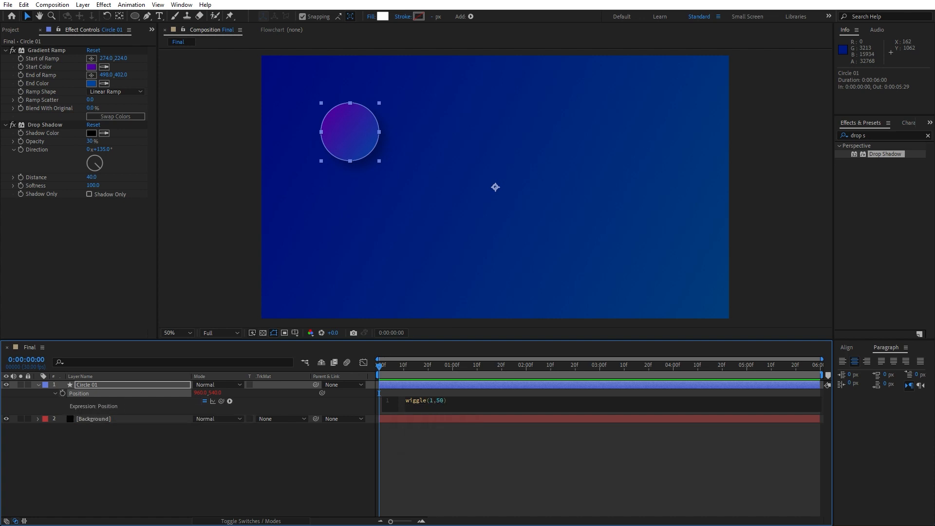
left_click(230, 475)
Step: Play back the composition to check Circle 01's wiggle motion, and collapse the layer's properties
key("space")
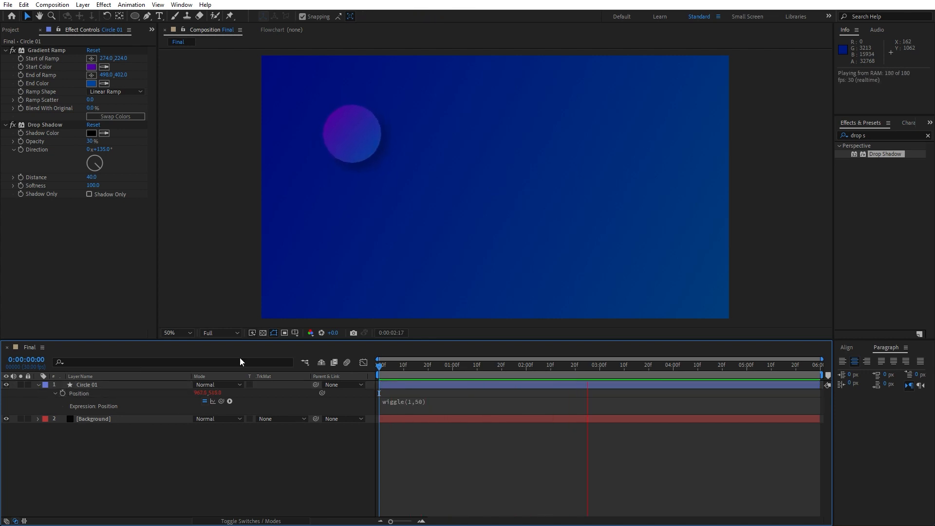
left_click(400, 369)
left_click(38, 385)
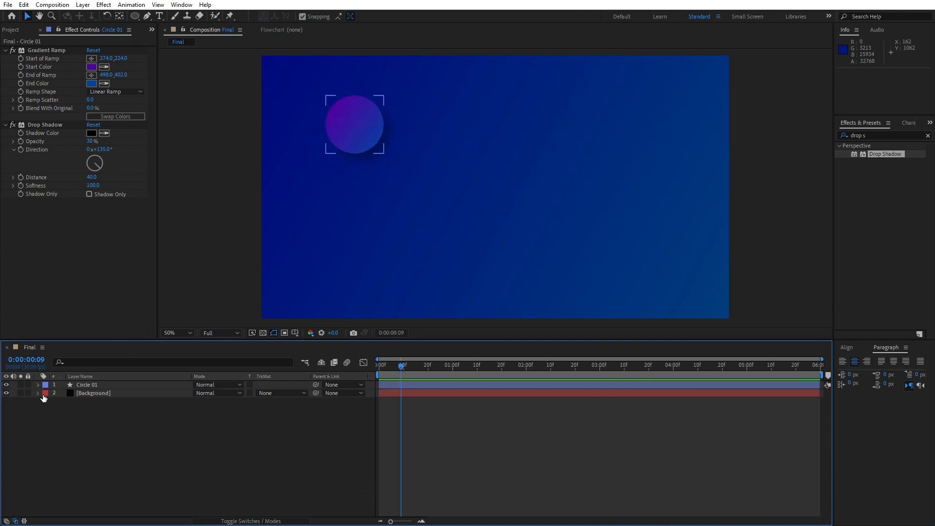
Step: Duplicate the Circle 01 layer to create Circle 02
left_click(94, 385)
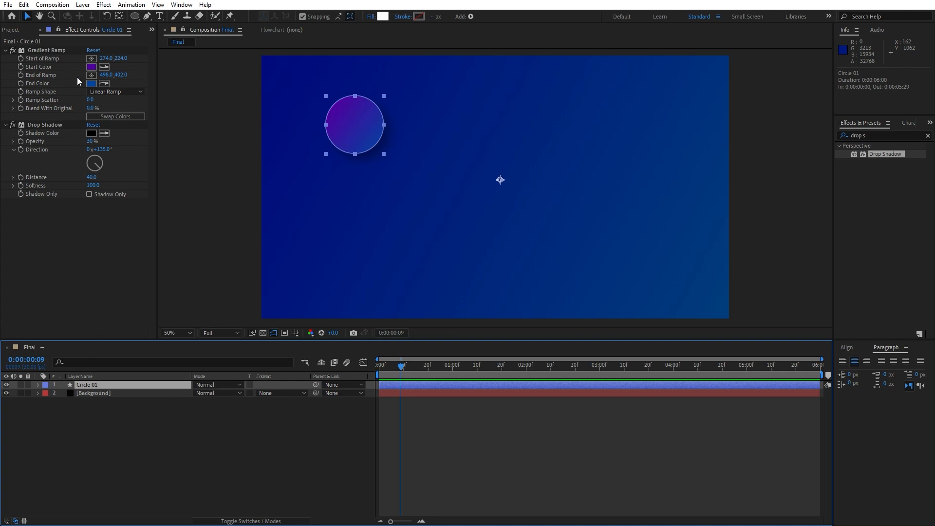
left_click(24, 5)
left_click(46, 132)
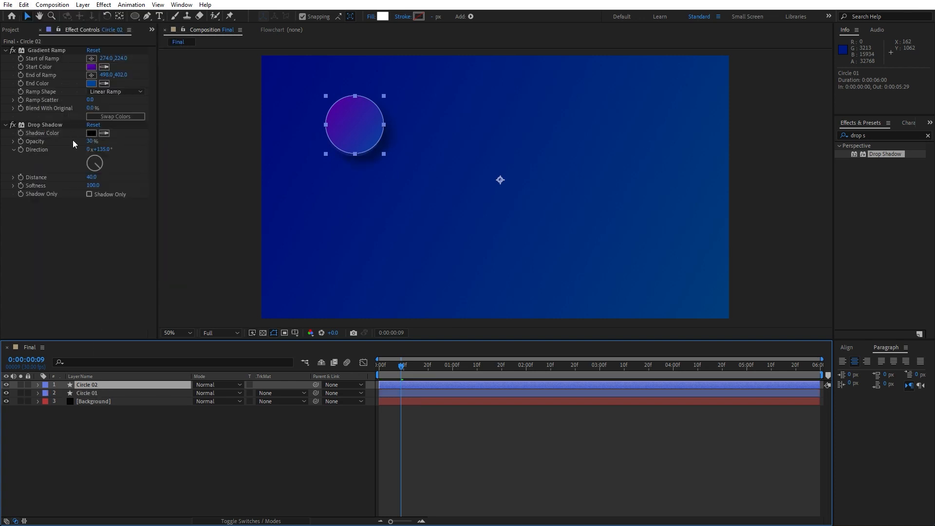
Step: Move Circle 02 horizontally about 1,000 px into the upper-right area of the frame, level with the first circle
double_click(355, 130)
key("ctrl+z")
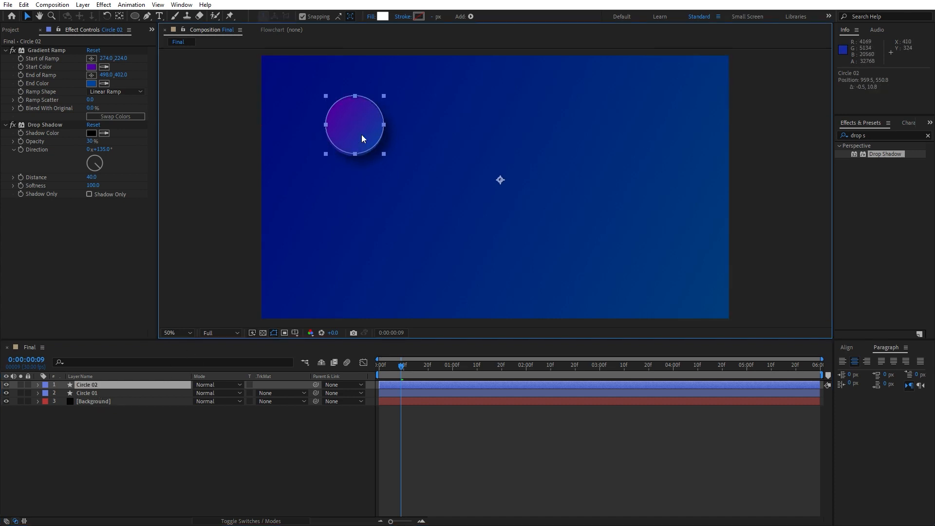
left_click_drag(363, 139, 609, 133)
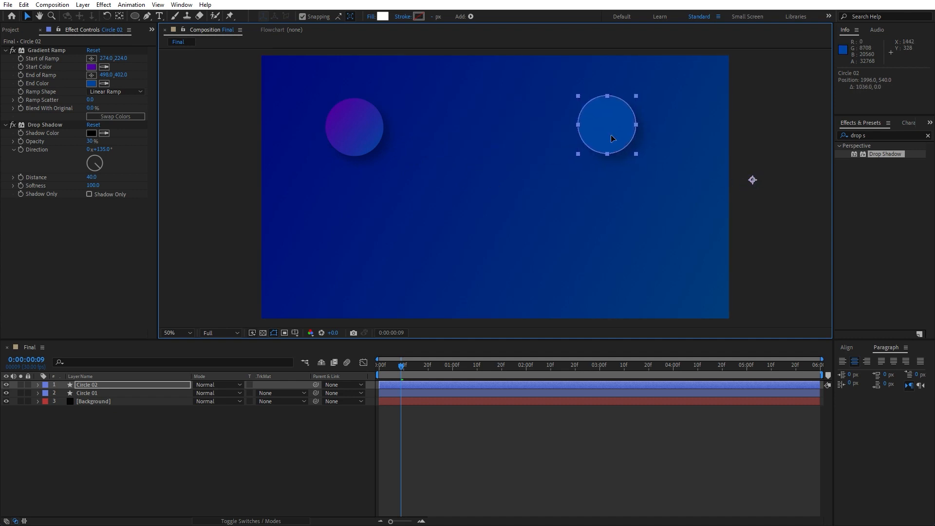
left_click(113, 440)
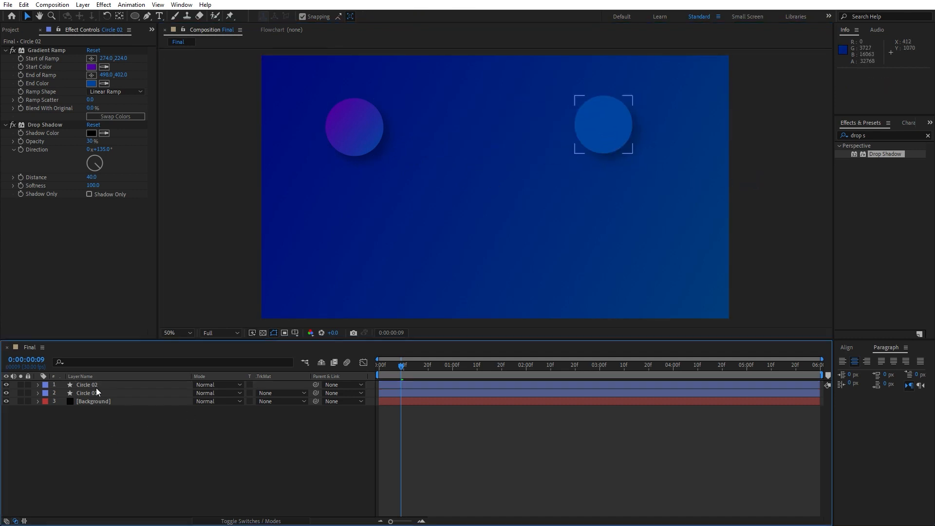
Step: Reposition Circle 02's ramp start to its upper-left edge, about 1332, 196, and the ramp end to its lower-right edge, about 1514, 374
left_click(91, 386)
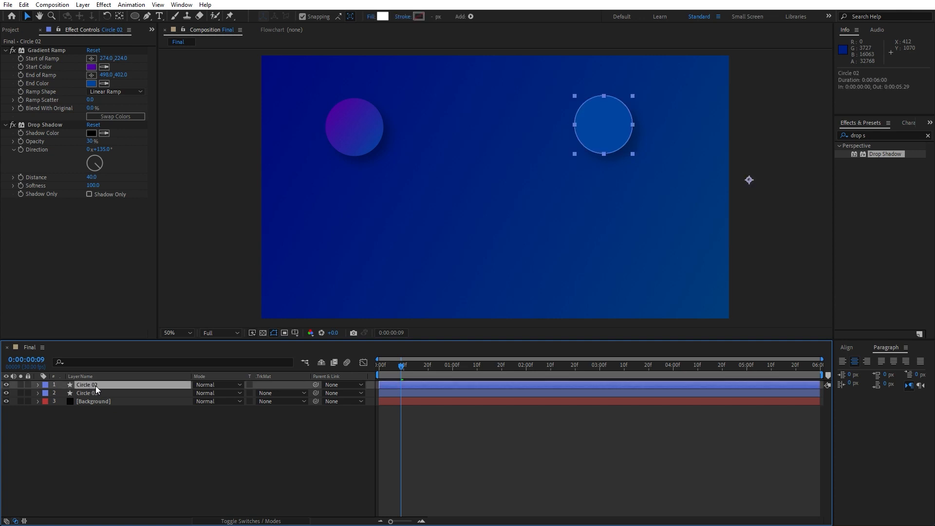
left_click(91, 59)
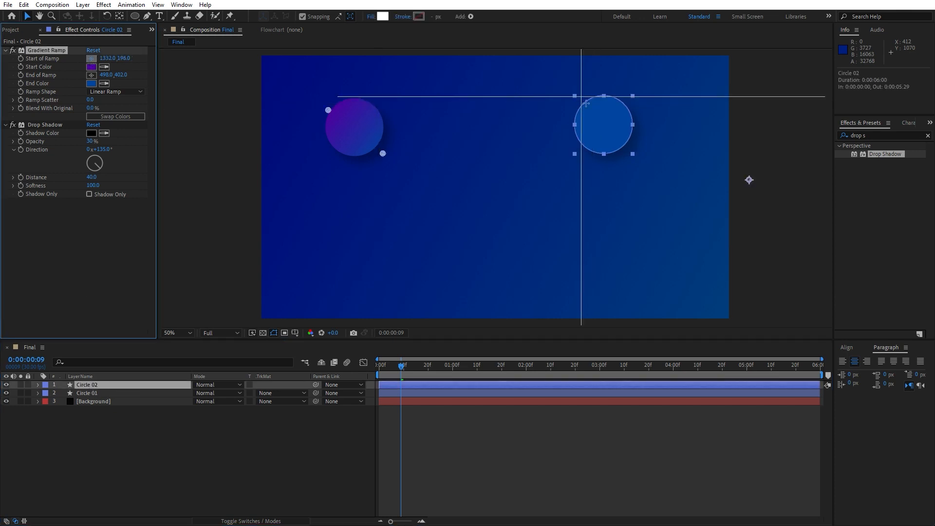
left_click(585, 103)
left_click(91, 75)
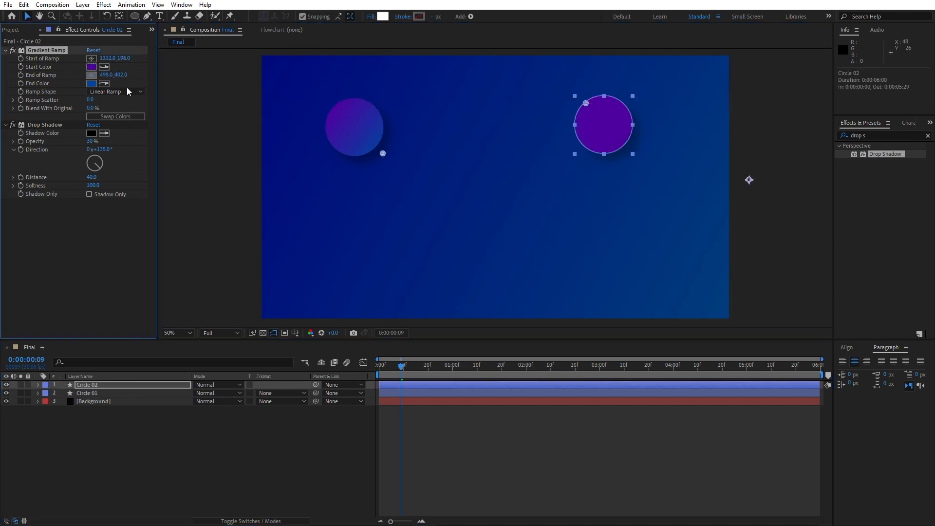
left_click(630, 147)
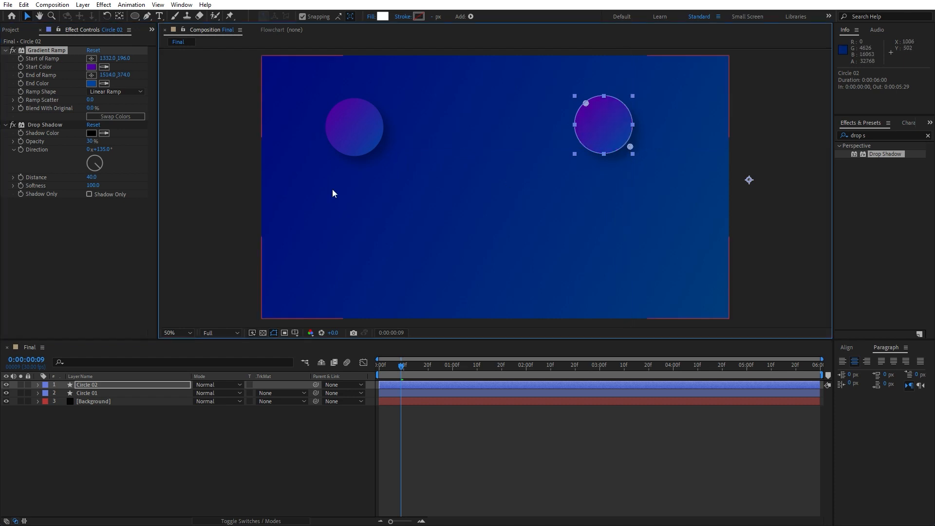
Step: Swap Circle 02's gradient ramp colors and set its ellipse path size to 350 px
left_click(116, 116)
left_click(219, 454)
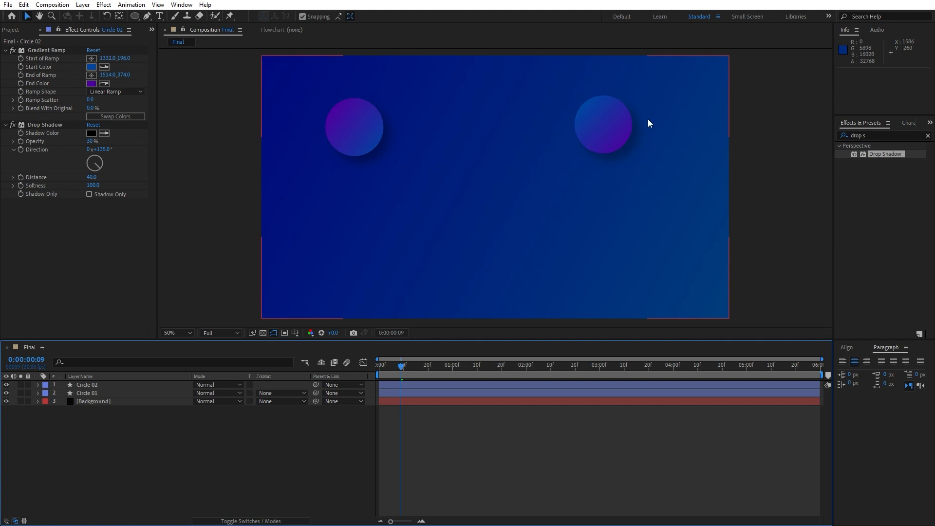
left_click(100, 385)
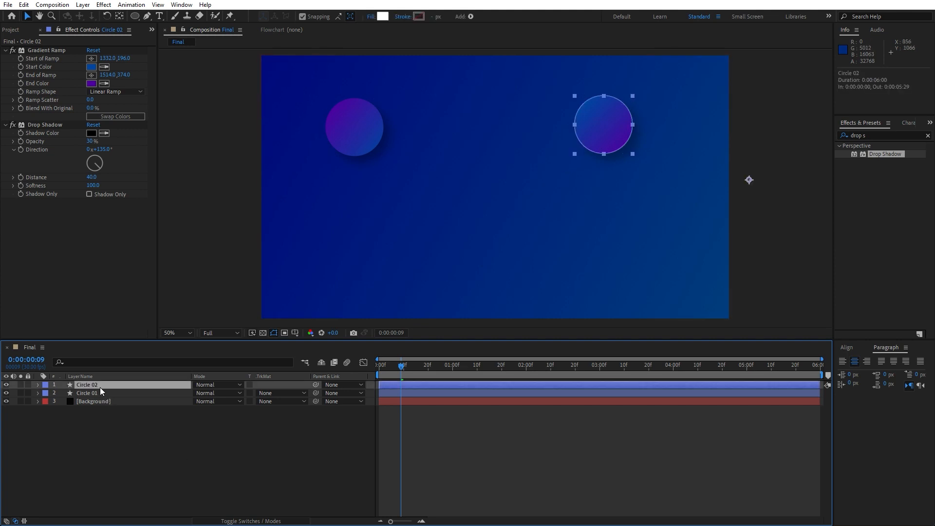
left_click(38, 385)
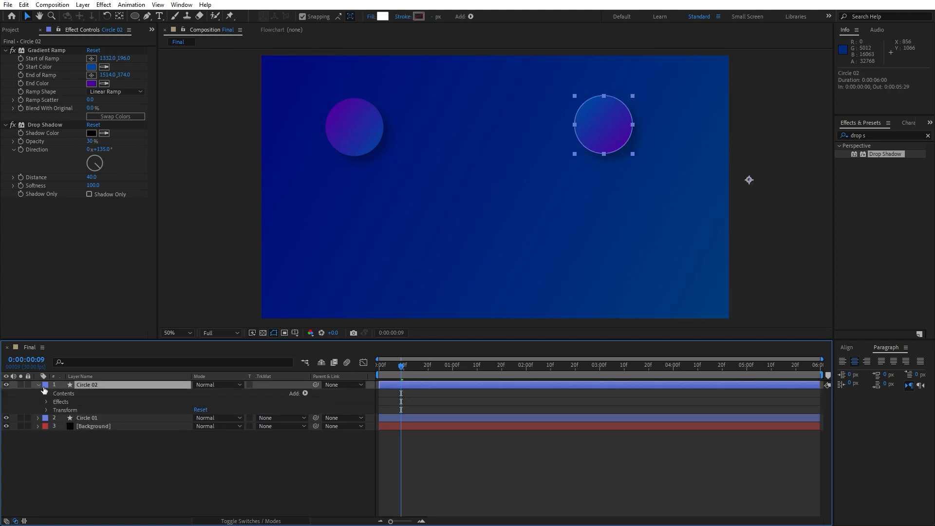
left_click(43, 393)
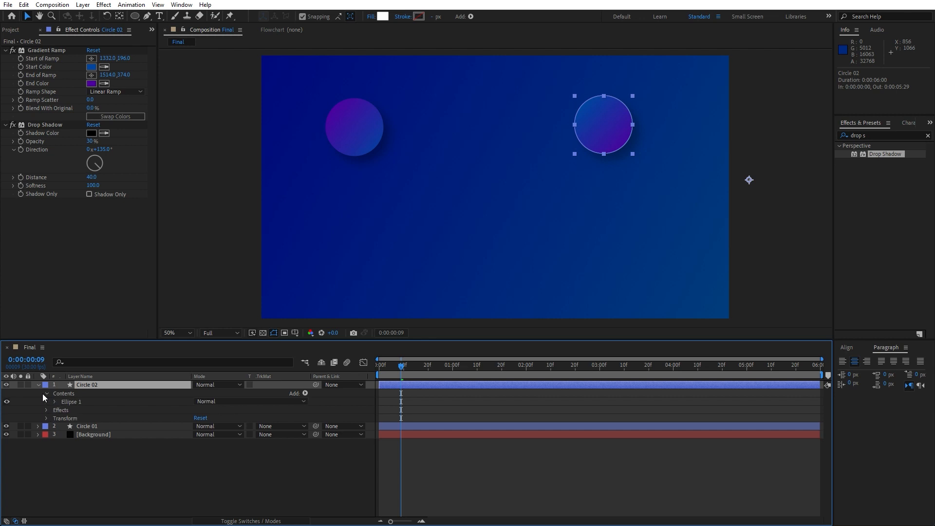
left_click(54, 402)
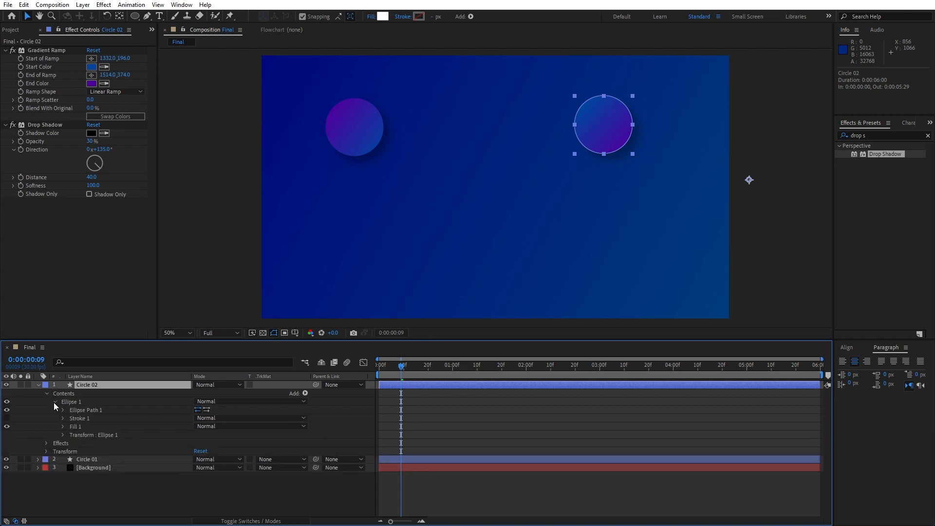
left_click(62, 411)
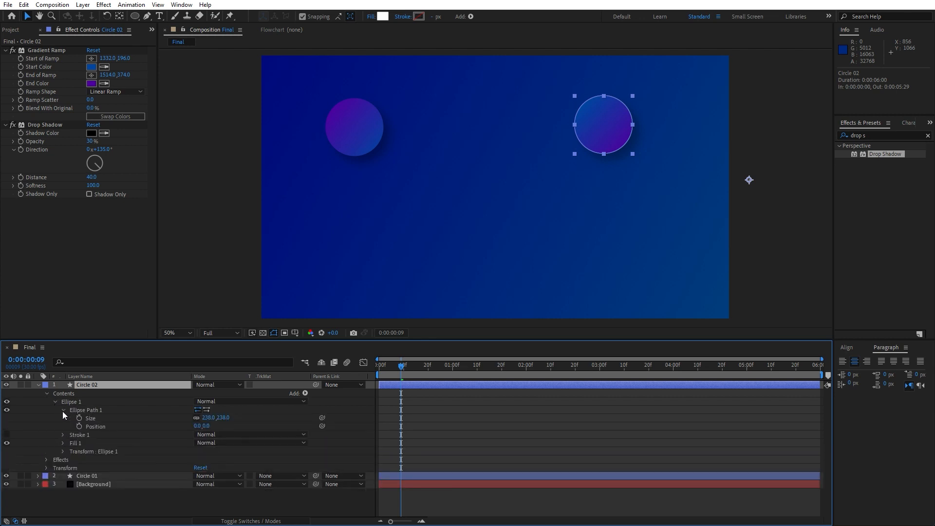
left_click(208, 417)
type("350")
left_click(225, 498)
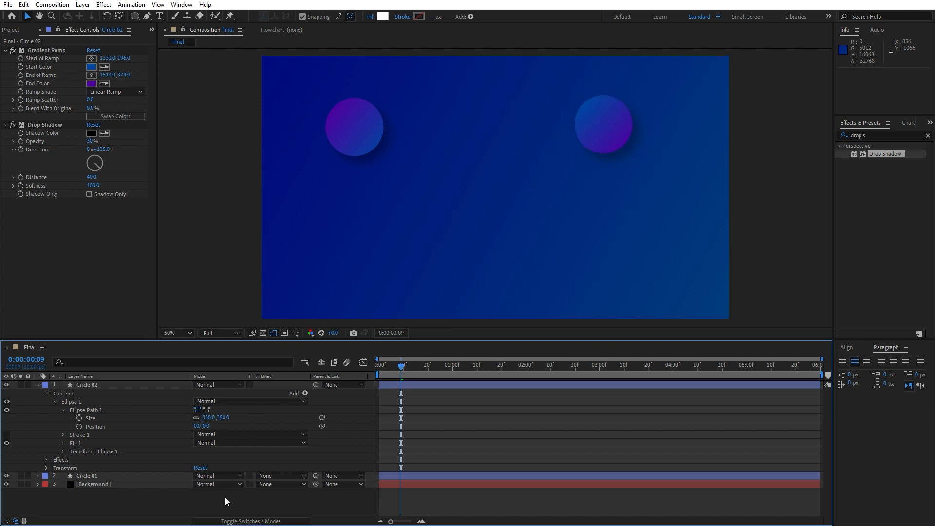
left_click(38, 385)
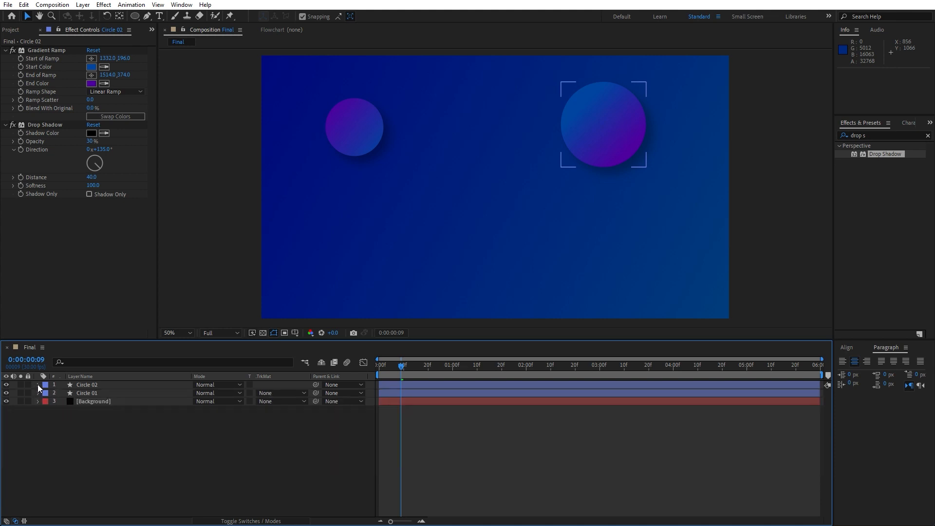
Step: Apply a Gaussian Blur effect to Circle 02 with a blurriness of 20
left_click(884, 134)
type("ga")
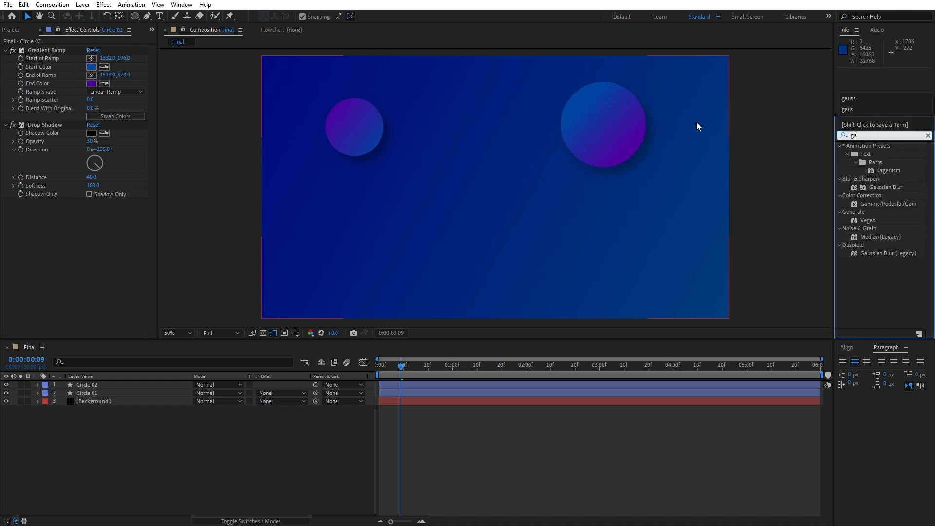
type("us")
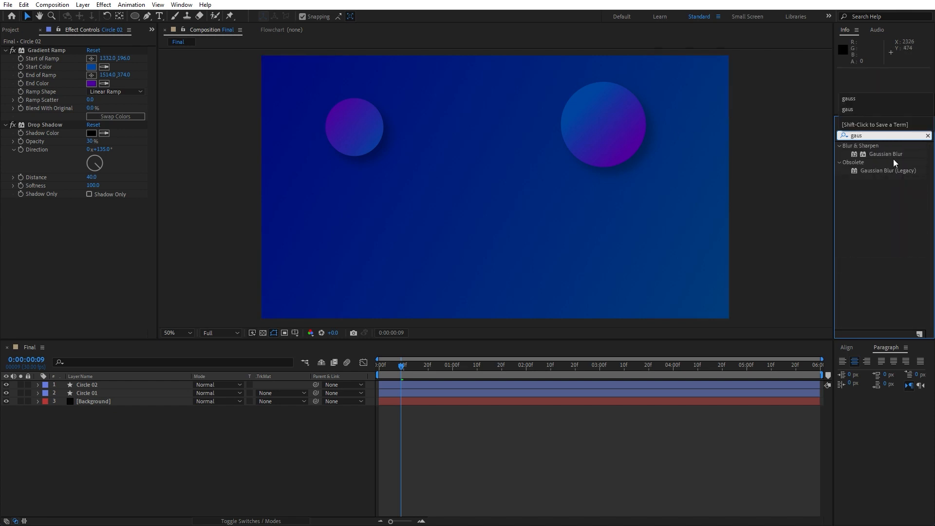
left_click_drag(886, 154, 130, 387)
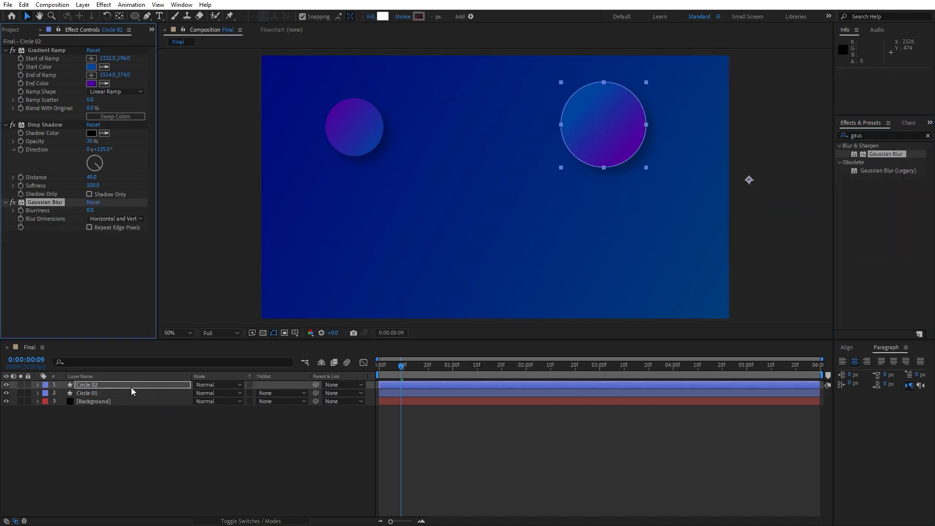
left_click(90, 211)
type("20")
left_click(86, 310)
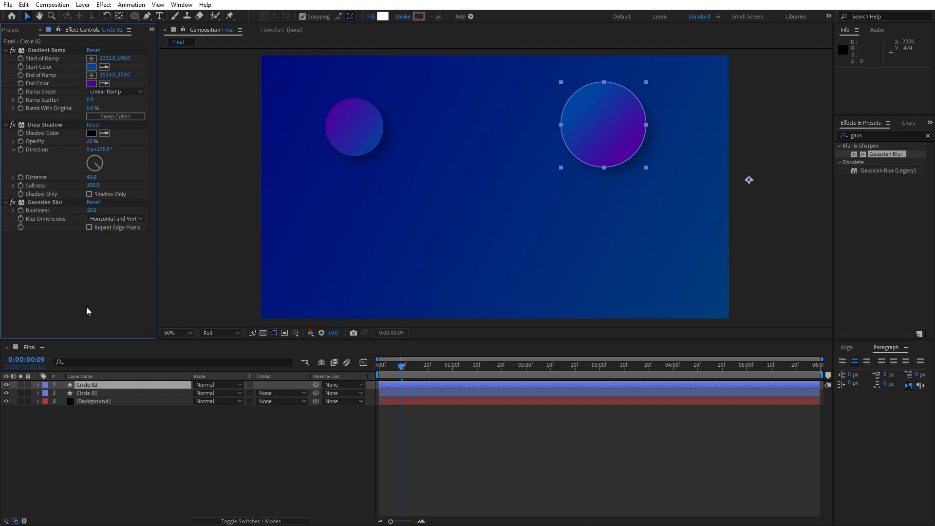
left_click(188, 498)
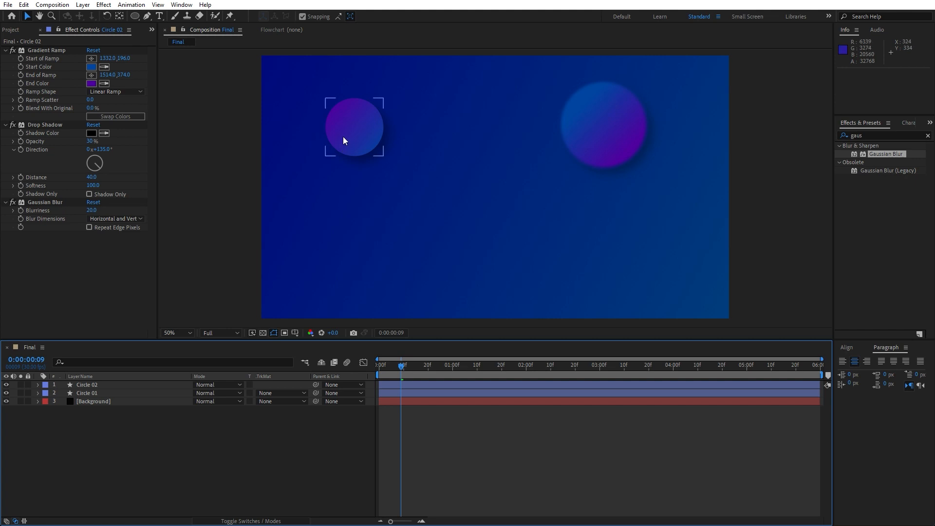
Step: Duplicate Circle 02 as Circle 03 and move the copy down to the lower middle of the frame
left_click(92, 386)
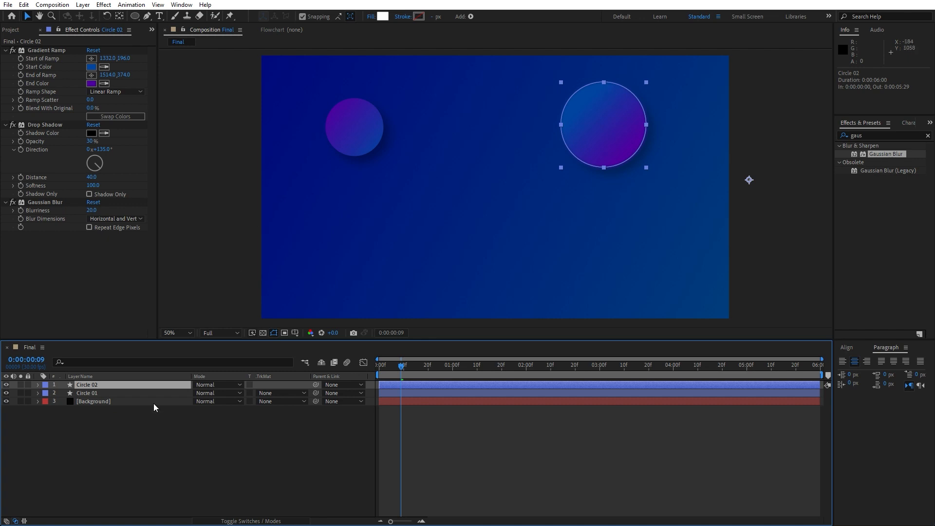
key("ctrl+d")
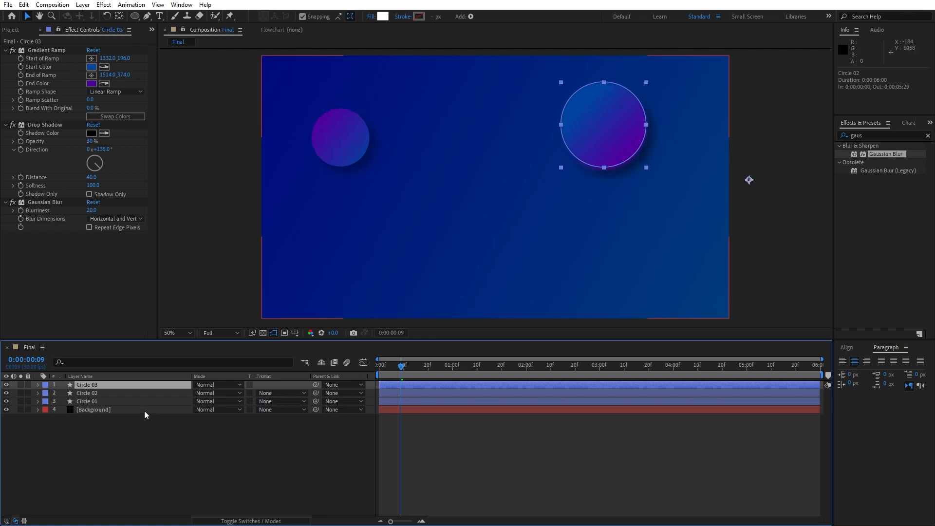
left_click(599, 137)
left_click_drag(599, 137, 447, 269)
Step: Shrink Circle 03's ellipse path, trying a size of 100 px and settling on 130 px
left_click(80, 387)
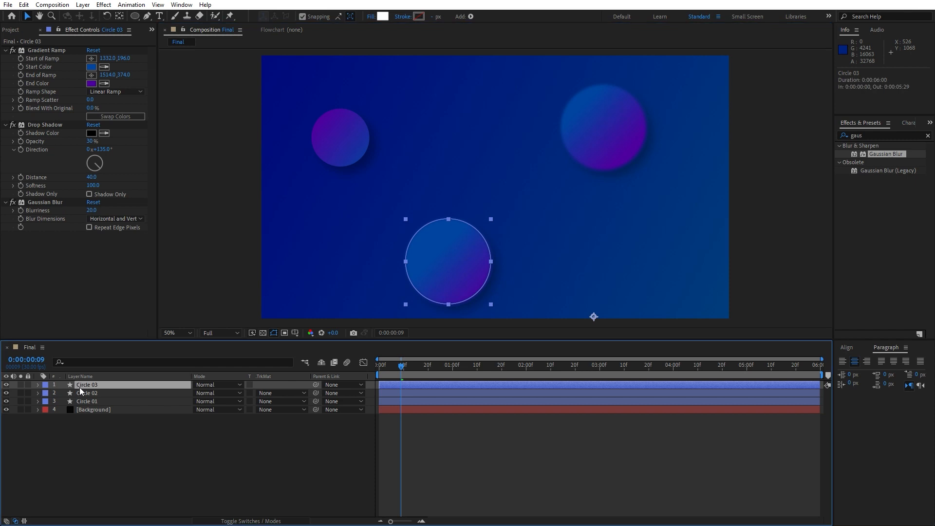
key("u")
key("u")
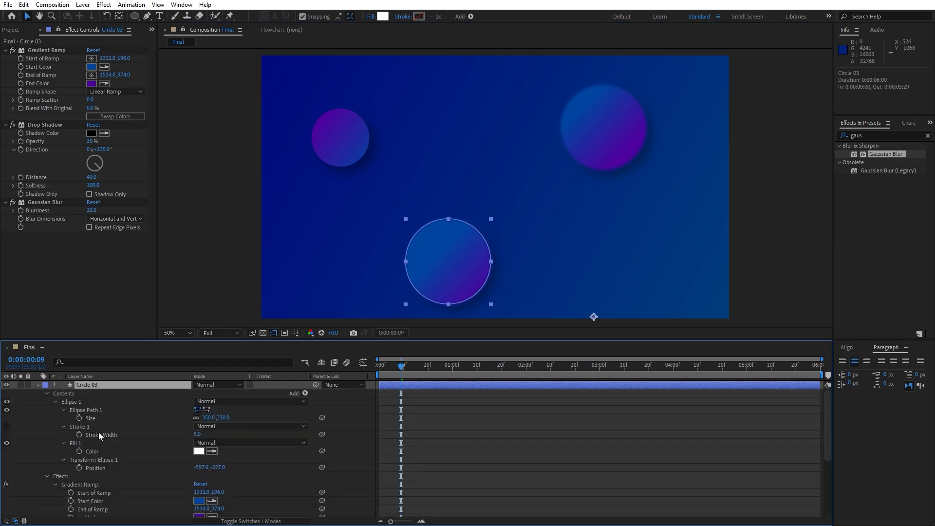
left_click(208, 418)
type("100")
left_click(43, 417)
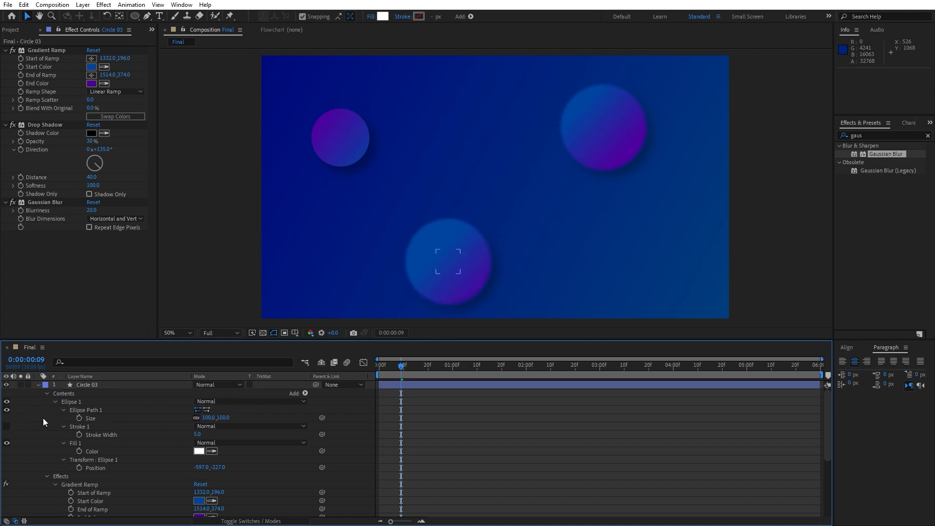
left_click(208, 417)
type("130")
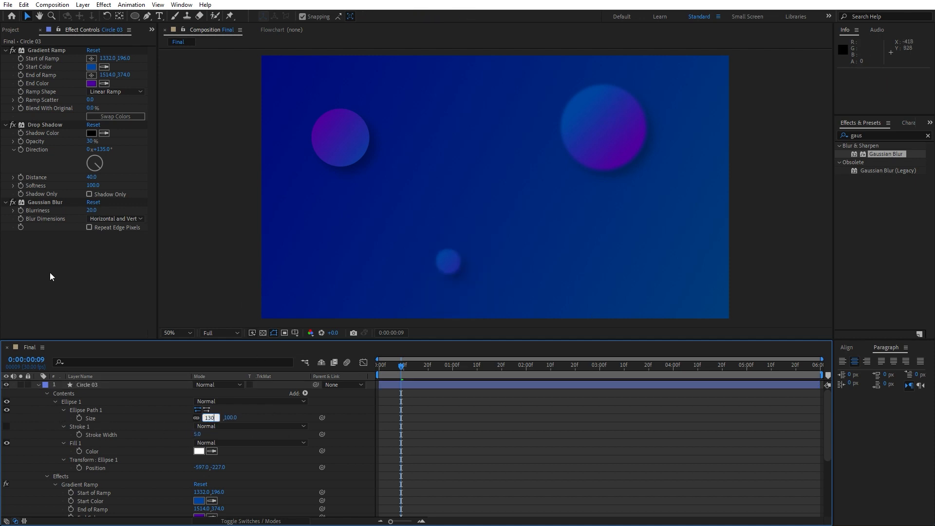
left_click(60, 241)
Step: Set Circle 03's Gaussian Blur blurriness to 5 and collapse the layer's properties
left_click(92, 211)
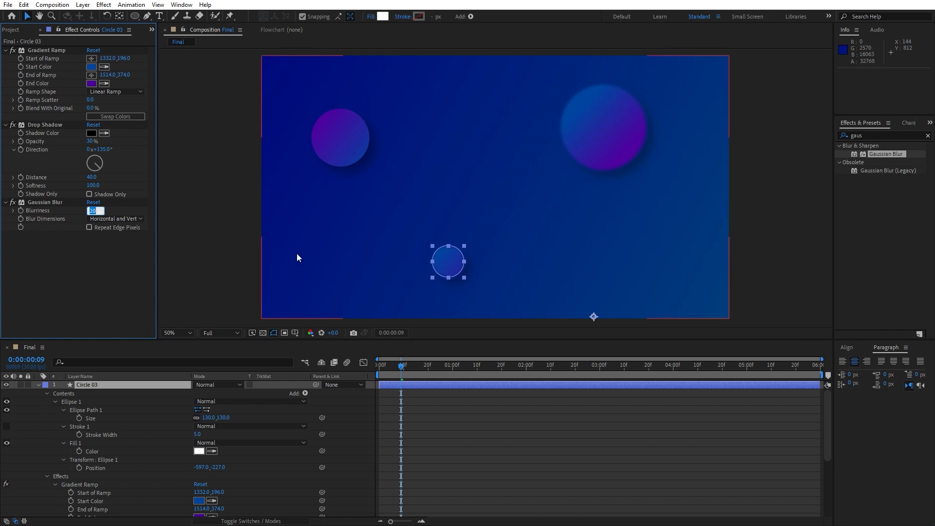
type("5")
key("Return")
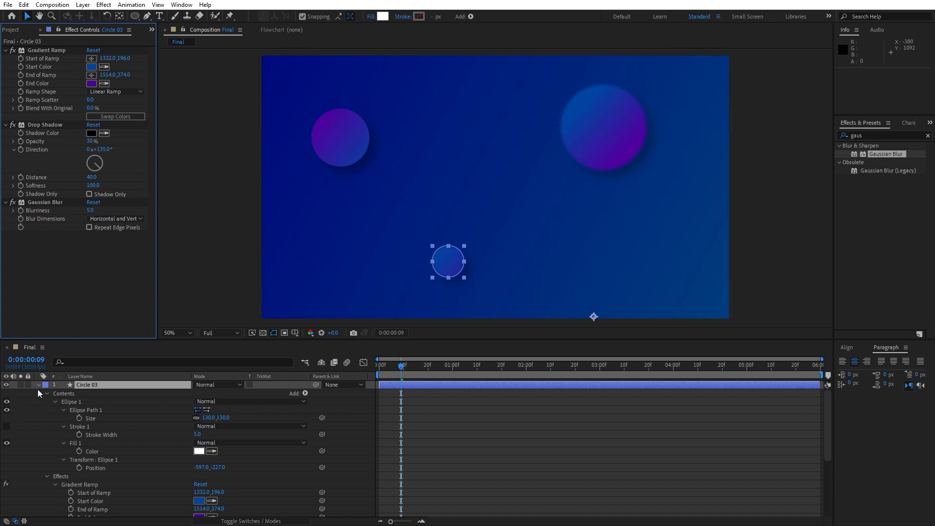
left_click(38, 385)
Step: Shift Circle 02 about 88 px toward the frame's right edge, to position 2070, 544
left_click(109, 392)
left_click(602, 150)
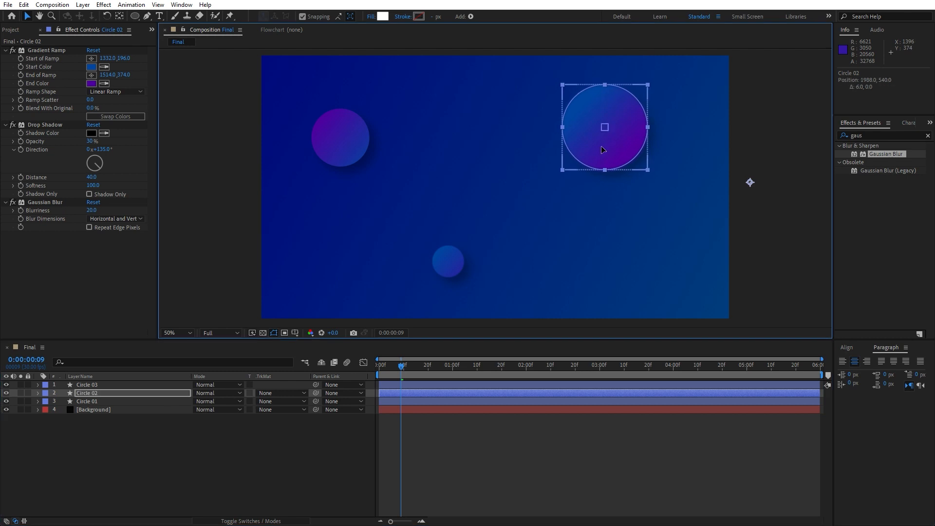
left_click_drag(602, 149, 622, 151)
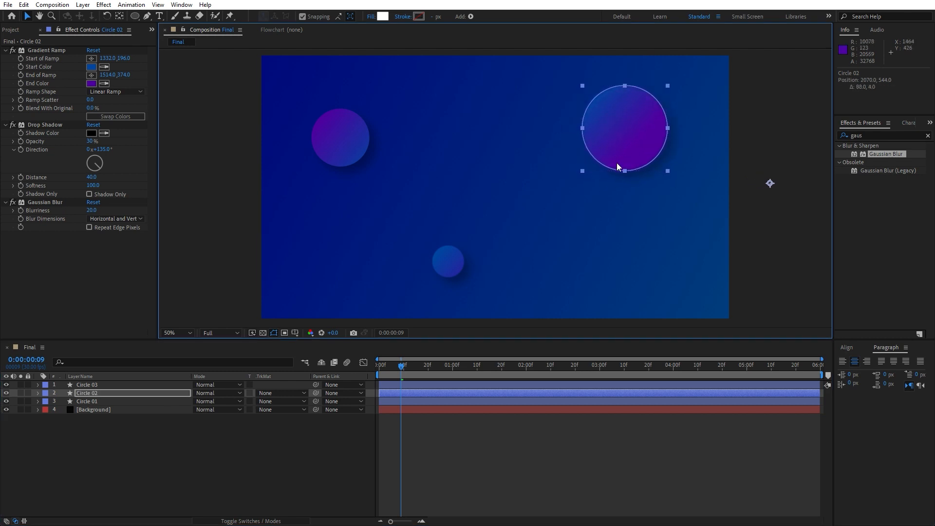
left_click(219, 470)
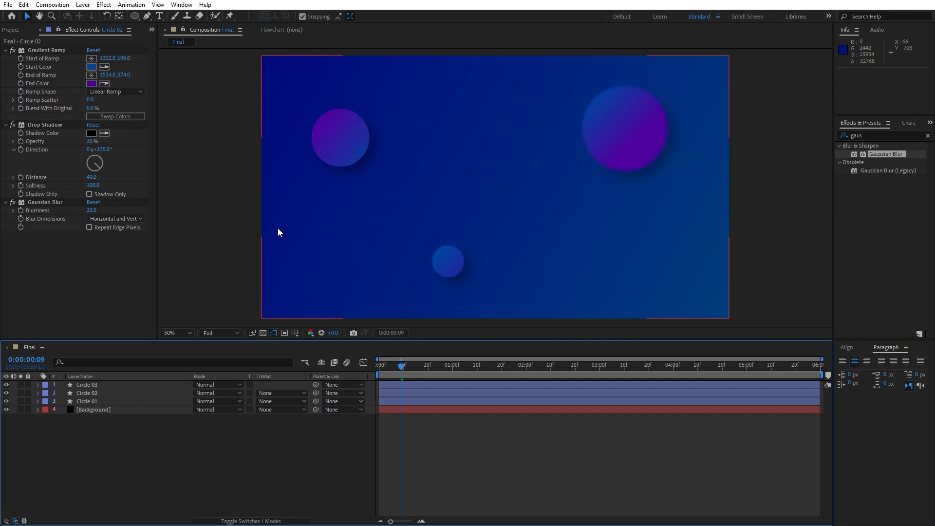
Step: Add a text layer reading CREATIVE at the left side of the frame, below the first circle
left_click(159, 16)
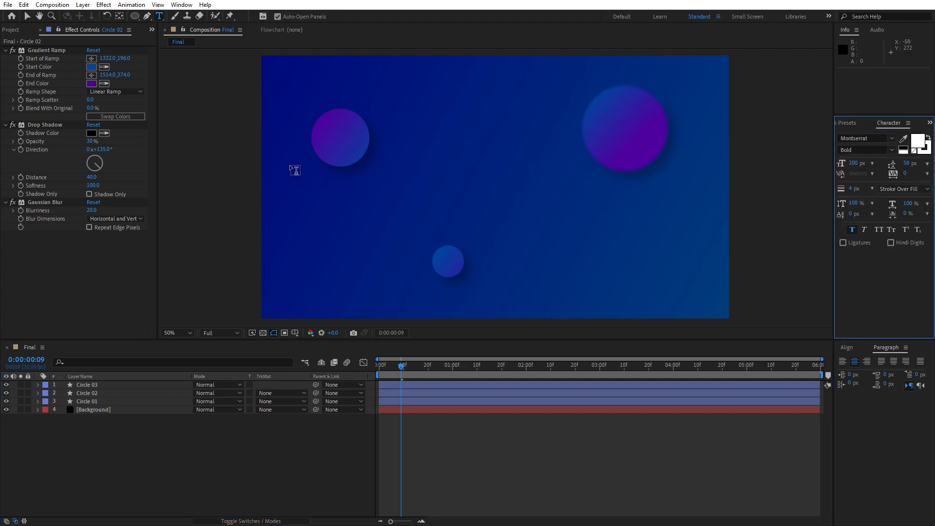
left_click(325, 208)
type("C")
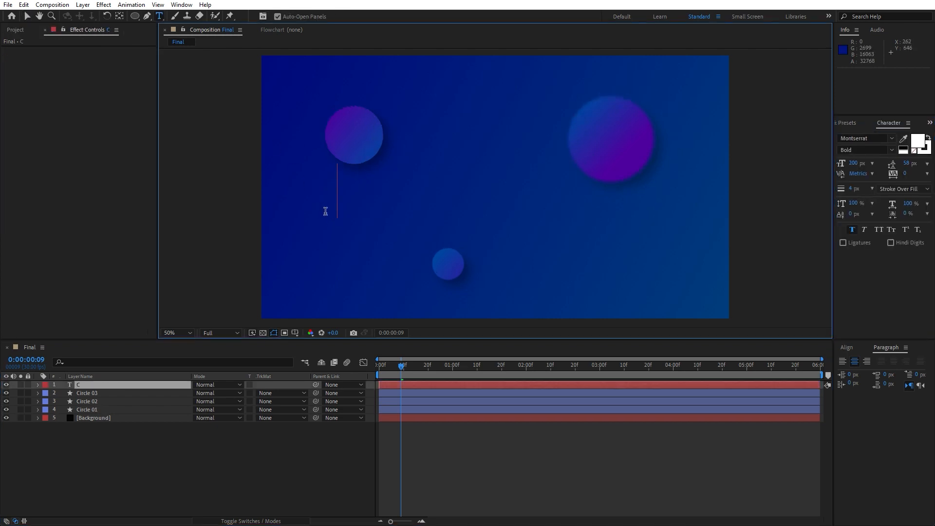
type("REATIVE")
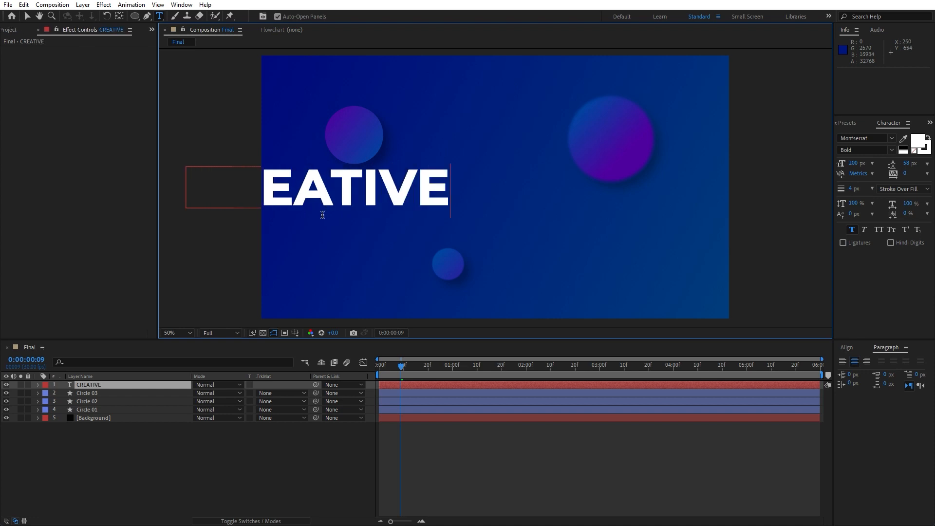
left_click(179, 471)
Step: Nudge the CREATIVE text horizontally about 360 px into the frame, to position 594, 612
left_click(101, 382)
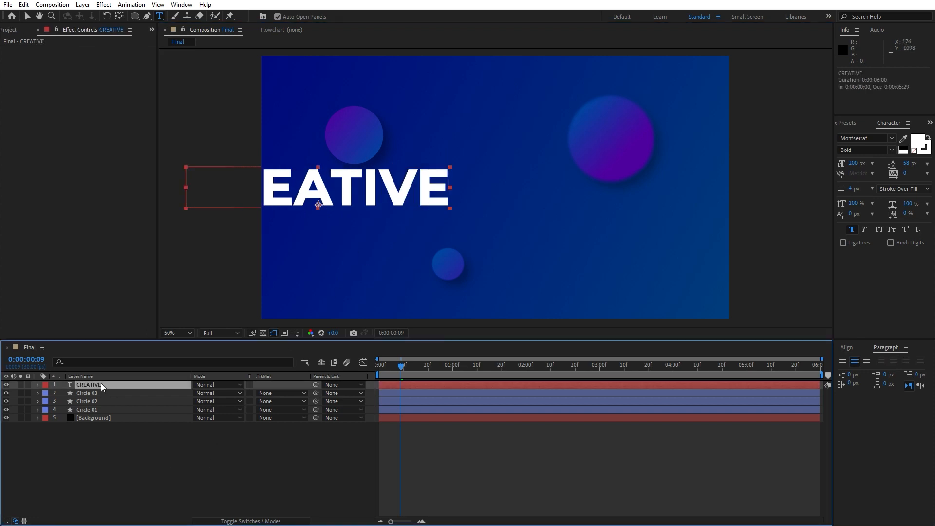
key("shift+Right")
key("shift+Right")
key("shift+Right")
key("shift+Right")
key("shift+Right")
key("shift+Right")
key("shift+Right")
key("shift+Right")
key("shift+Right")
key("shift+Right")
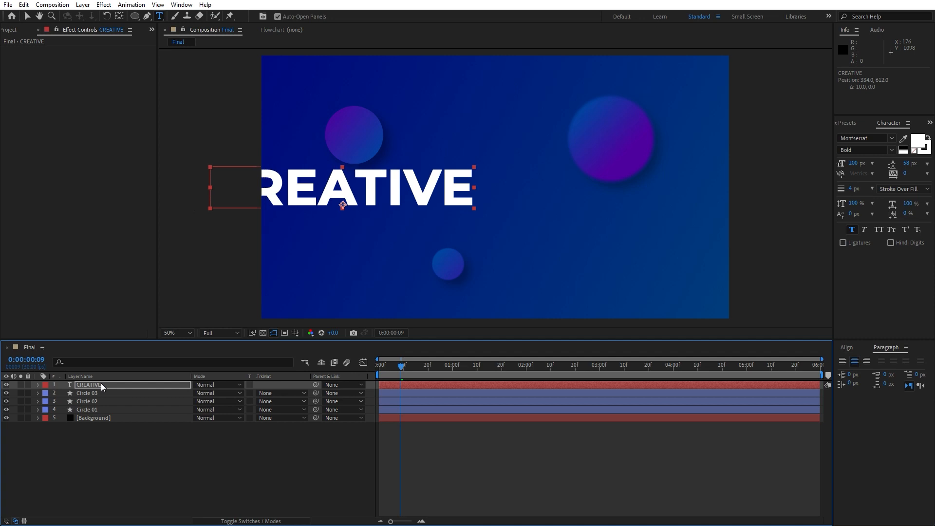
key("shift+Right")
key("shift+Right")
key("shift+Right")
key("shift+Right")
key("shift+Right")
key("shift+Right")
key("shift+Right")
key("shift+Right")
key("shift+Right")
key("shift+Right")
key("shift+Right")
key("shift+Right")
key("shift+Right")
key("shift+Right")
key("shift+Right")
key("shift+Right")
key("shift+Right")
key("shift+Right")
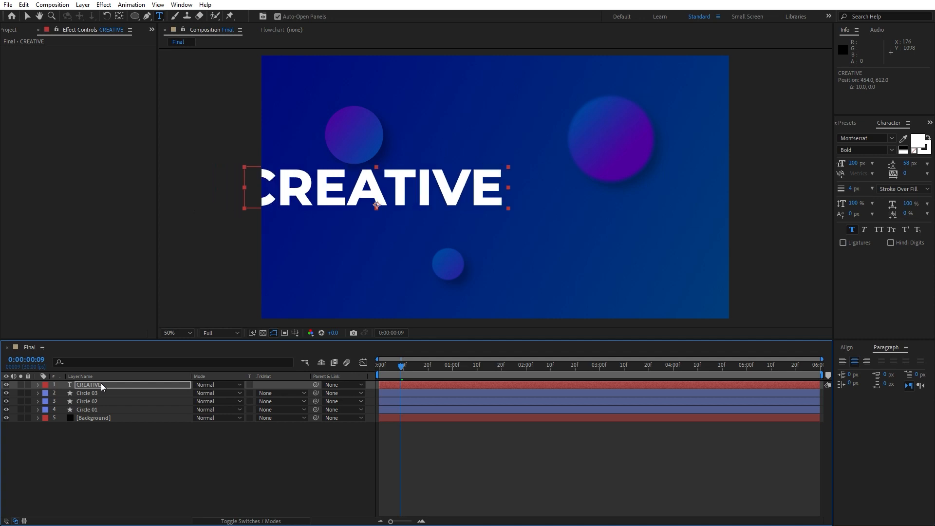
key("shift+Right")
key("shift+Right")
key("shift+Right")
key("shift+Right")
key("shift+Right")
key("shift+Right")
key("shift+Right")
key("shift+Right")
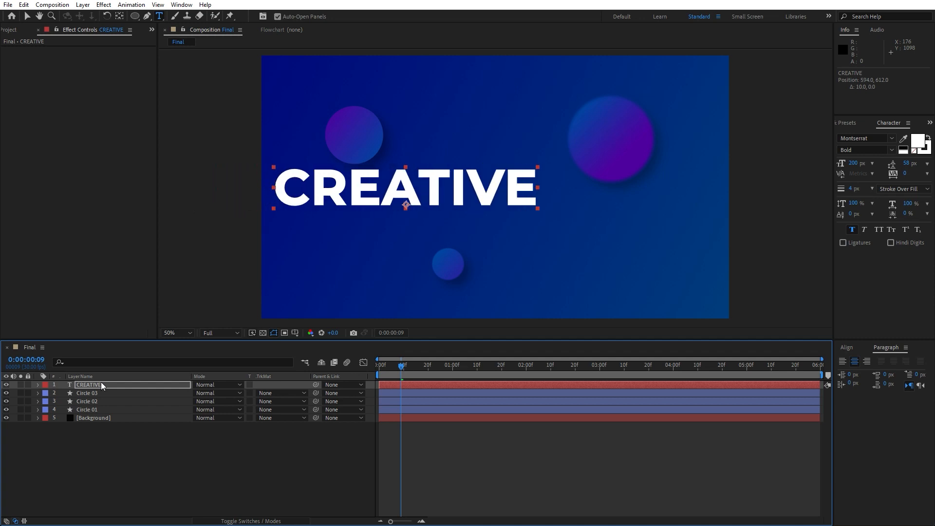
Step: Change the CREATIVE text's Montserrat font style to Black
double_click(102, 383)
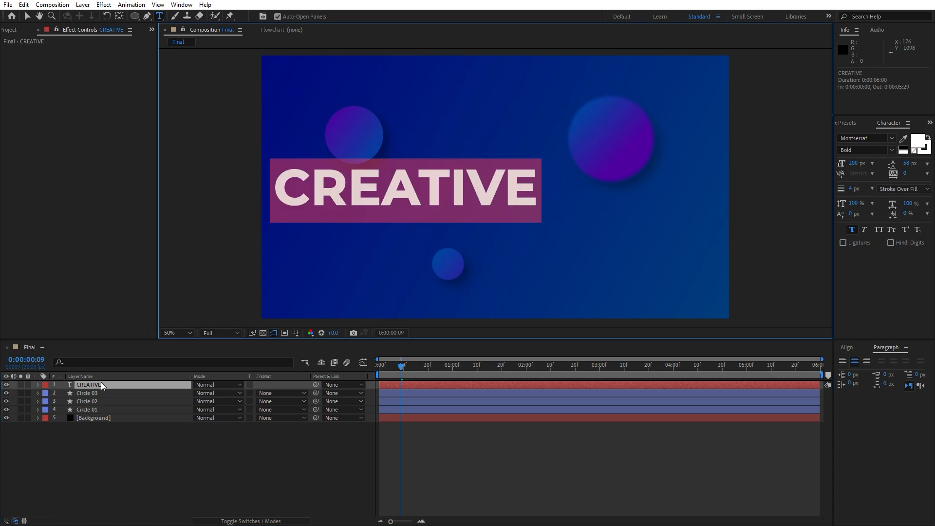
left_click(864, 149)
key("Down")
key("Down")
key("Down")
key("Down")
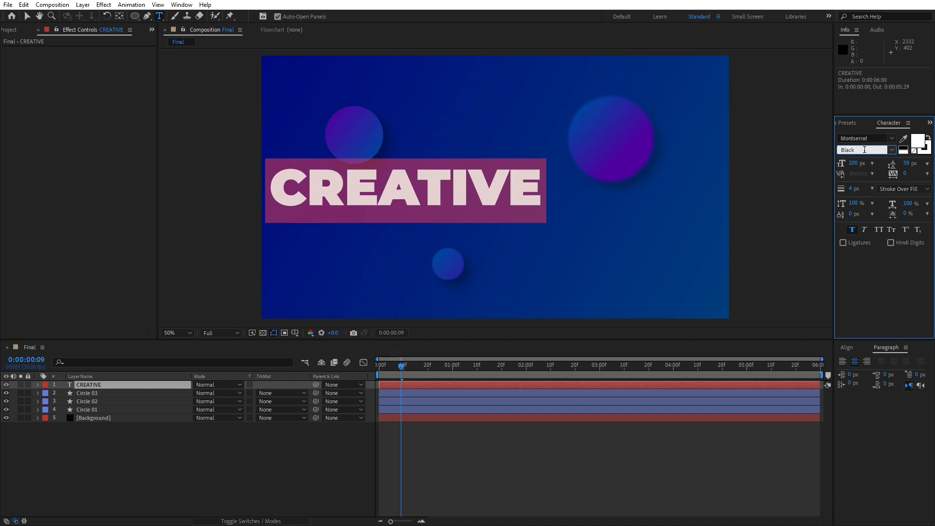
left_click(156, 446)
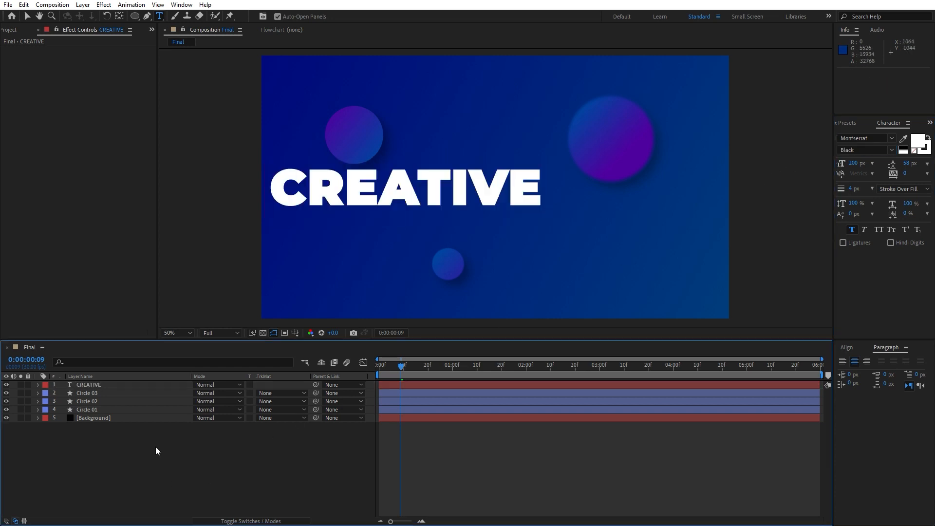
Step: Nudge the CREATIVE text another 60 px to the right, to position 654, 612
left_click(104, 385)
key("shift+Right")
key("shift+Right")
key("shift+Right")
key("shift+Right")
key("shift+Right")
key("shift+Right")
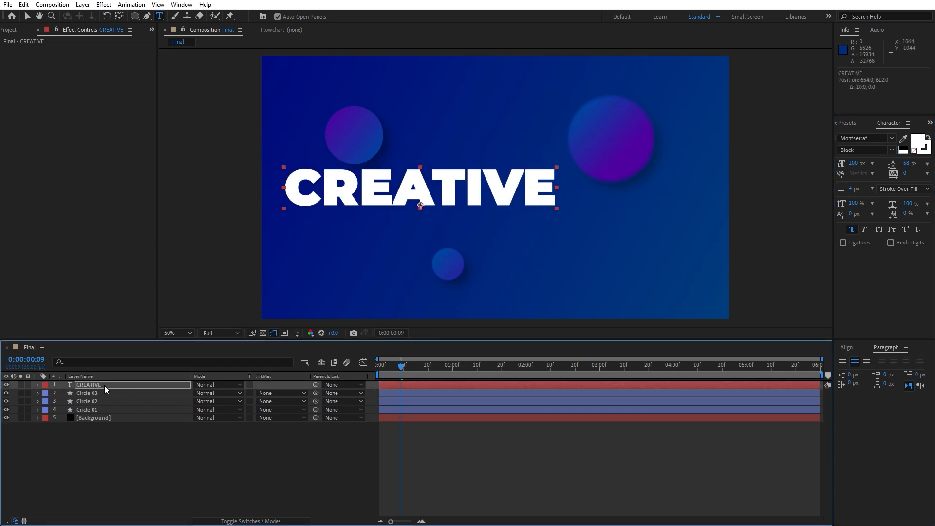
Step: Nudge the CREATIVE text right and up to position 734, 572
key("shift+Down")
key("shift+Down")
key("shift+Right")
key("shift+Right")
key("shift+Right")
key("shift+Right")
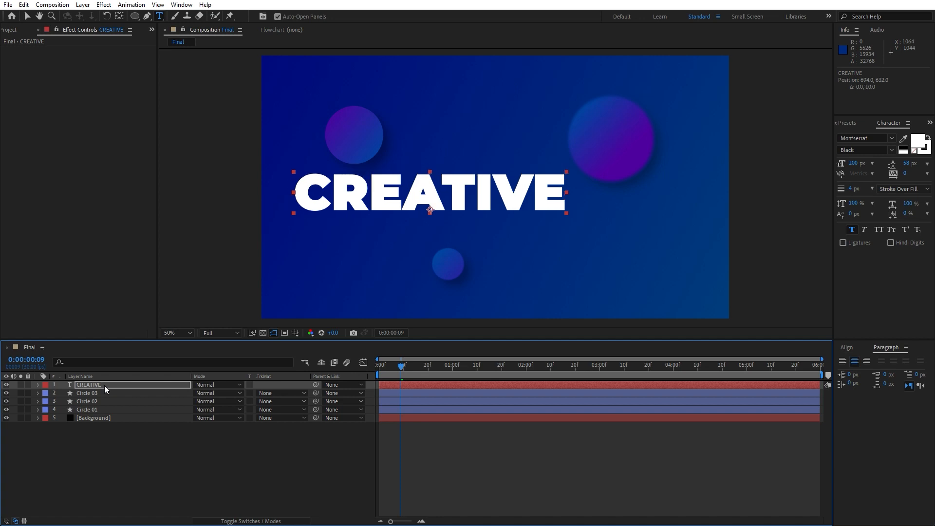
key("shift+Right")
key("shift+Right")
key("shift+Up")
key("shift+Up")
key("shift+Up")
key("shift+Up")
key("shift+Up")
key("shift+Up")
key("shift+Up")
key("shift+Up")
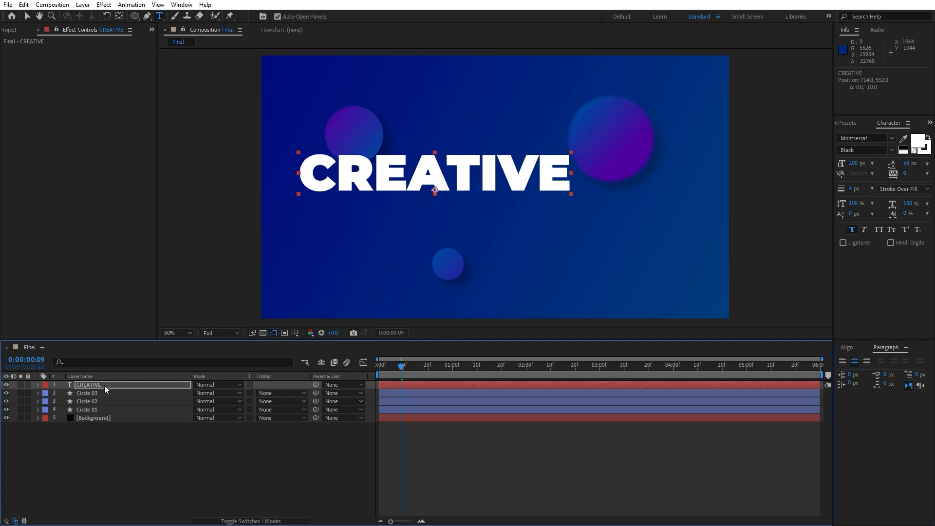
key("shift+Down")
key("shift+Down")
key("shift+Right")
key("shift+Right")
left_click(166, 448)
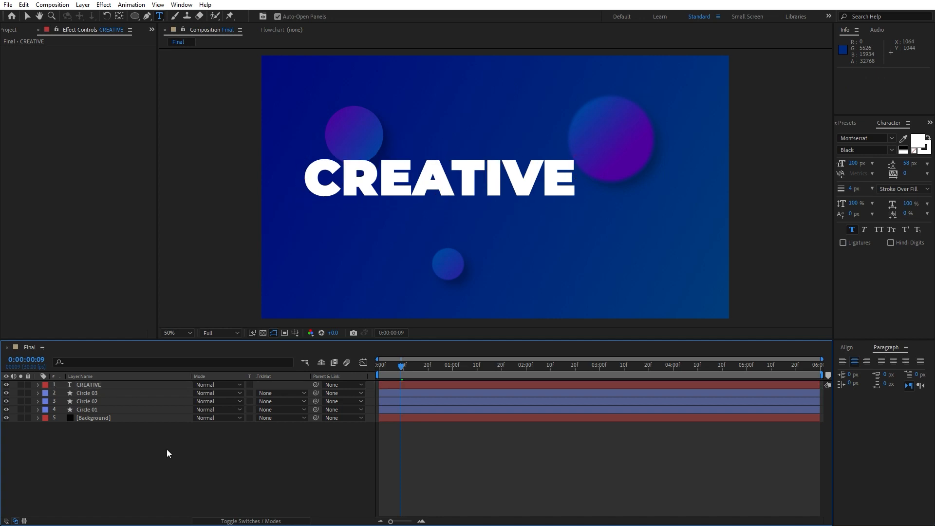
Step: Duplicate the CREATIVE text layer
left_click(98, 386)
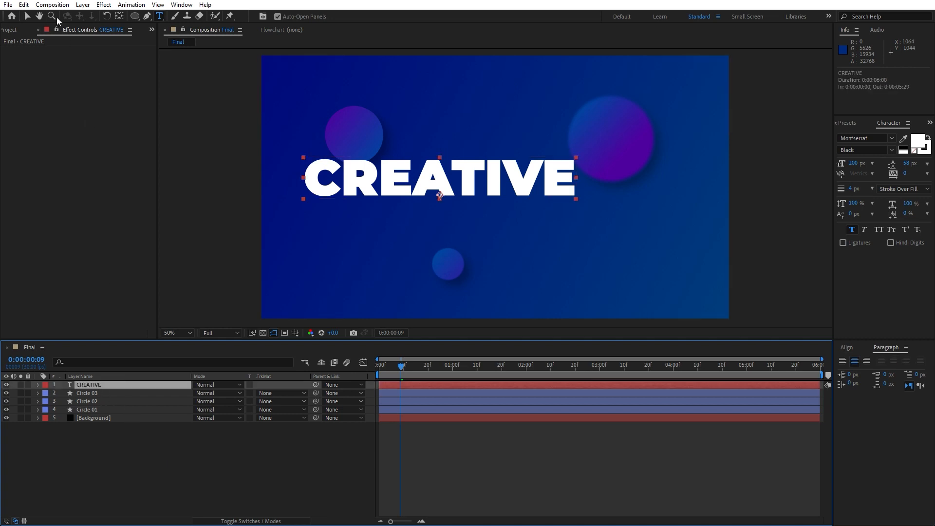
left_click(24, 5)
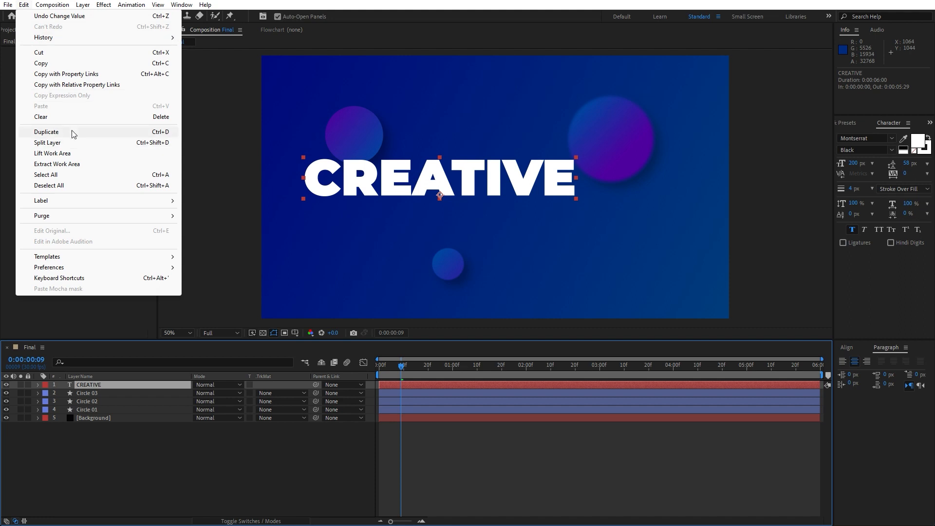
left_click(47, 132)
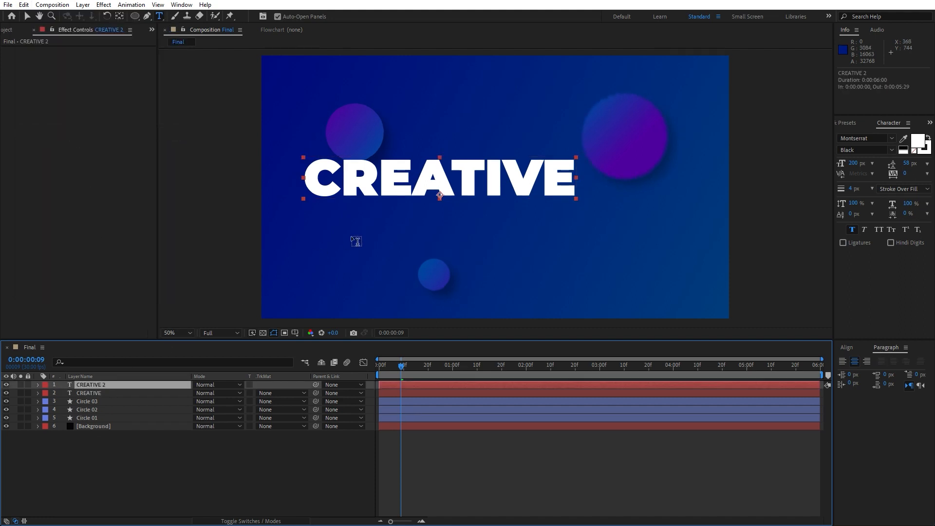
Step: Nudge the duplicated CREATIVE text straight down 180 px below the original, to position 734, 752
key("shift+Down")
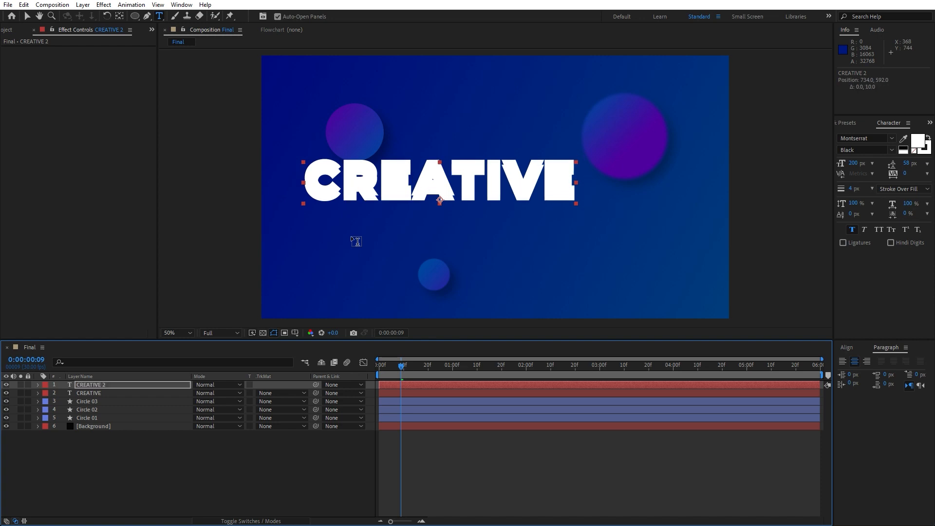
key("shift+Down")
key("shift+Down")
key("shift+Down")
key("shift+Down")
key("shift+Down")
key("shift+Down")
key("shift+Down")
key("shift+Down")
key("shift+Down")
key("shift+Down")
key("shift+Down")
key("shift+Down")
key("shift+Down")
key("shift+Down")
key("shift+Down")
key("shift+Down")
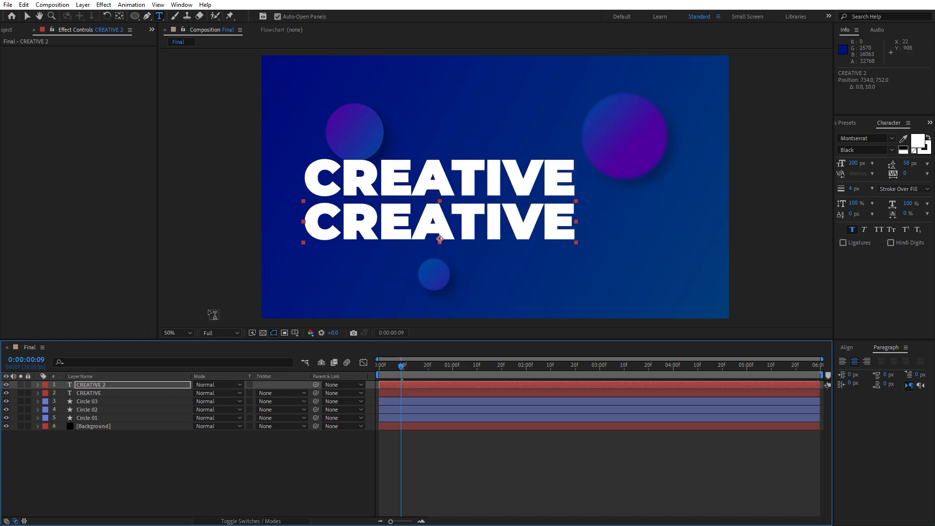
Step: Replace the duplicated layer's text with TUTORIAL
double_click(98, 384)
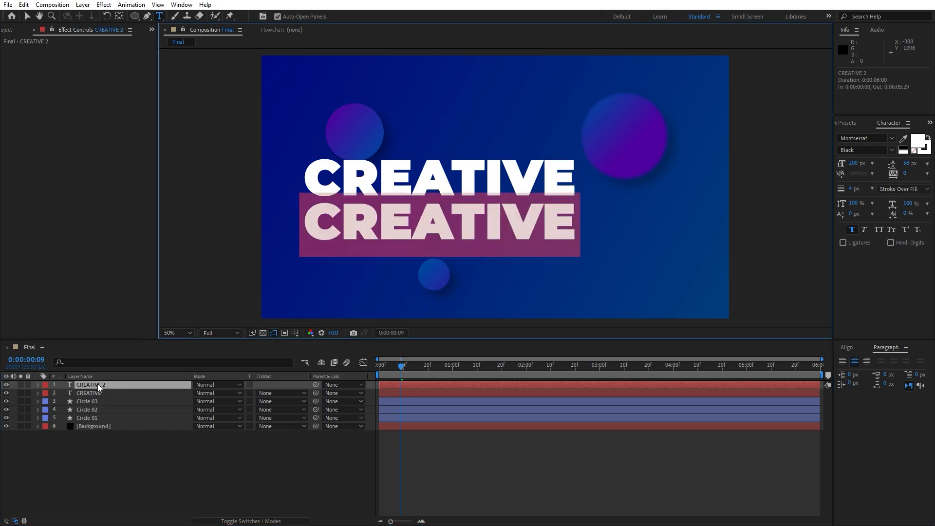
type("TUTOR")
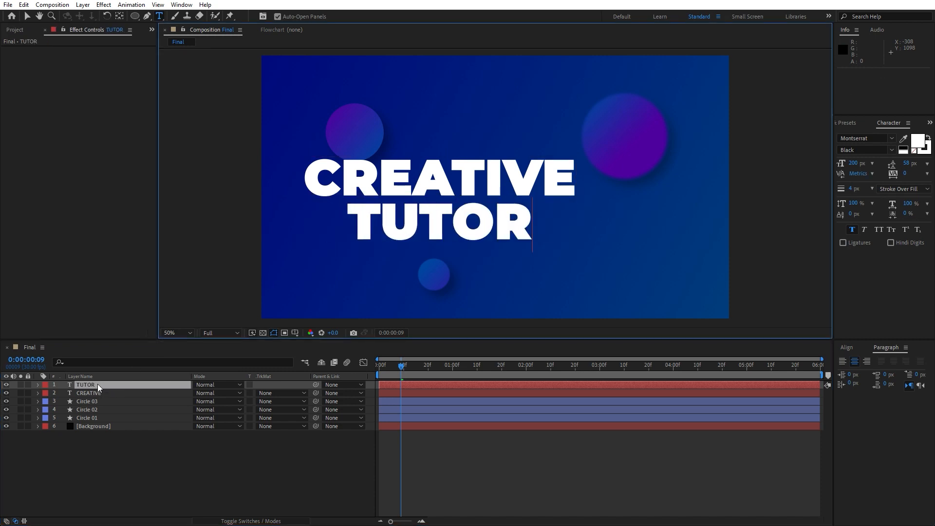
type("IA")
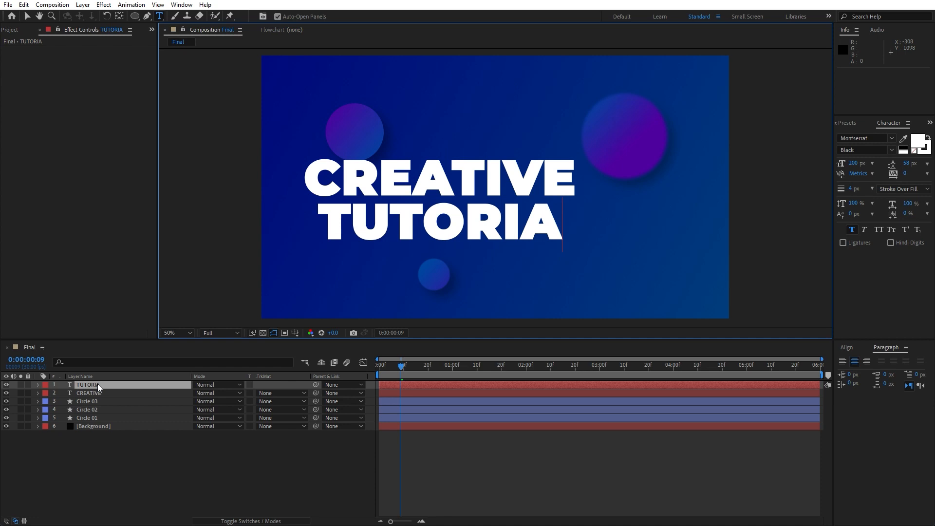
type("L")
left_click(130, 466)
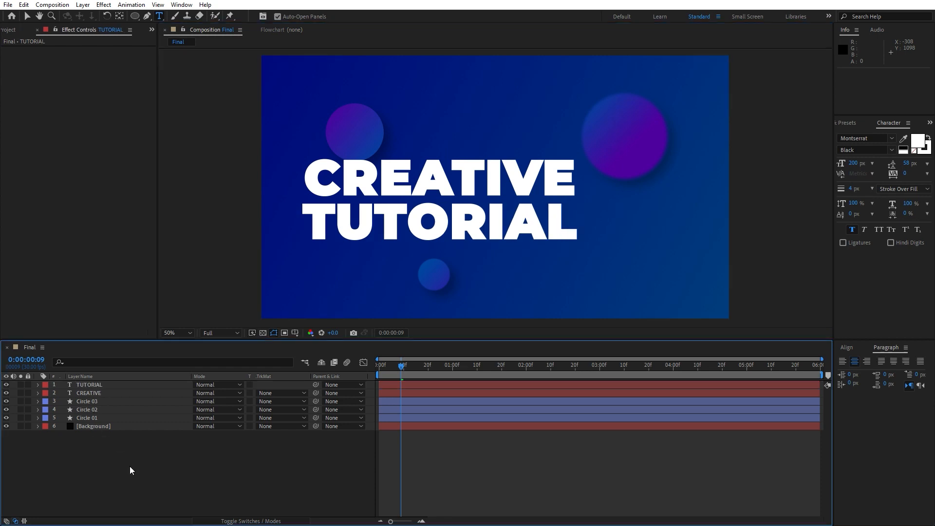
Step: Move to 0:00:00:14 and create a black 1920 × 1080 px solid named Text Bg
left_click_drag(400, 366, 531, 363)
left_click(413, 366)
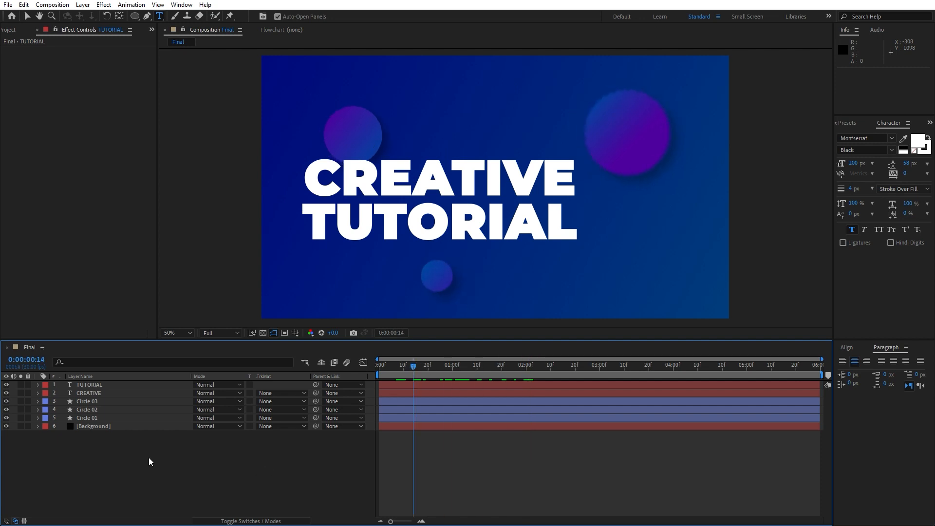
right_click(135, 456)
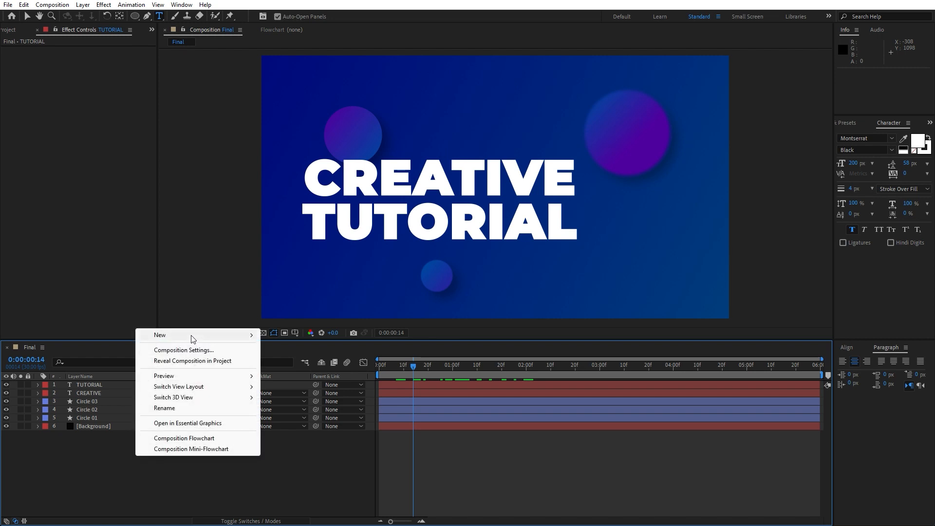
mouse_move(253, 341)
left_click(296, 361)
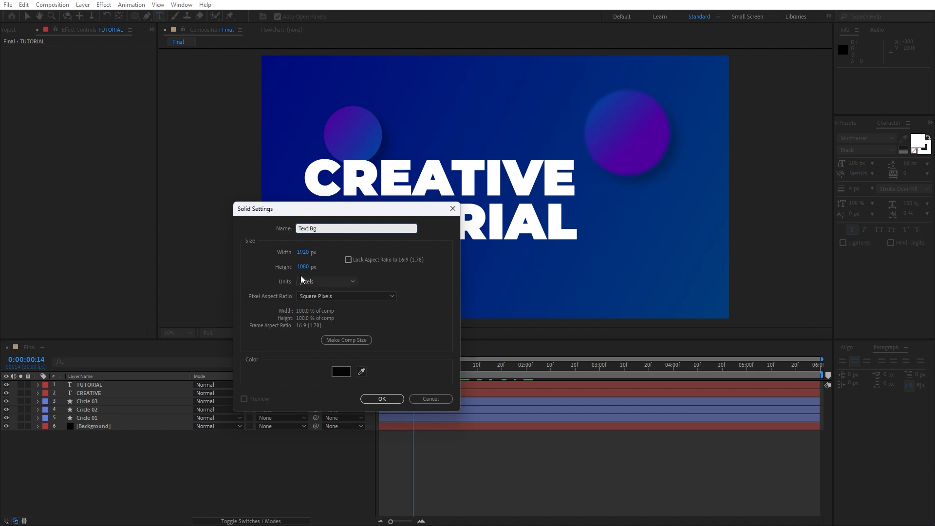
left_click(382, 398)
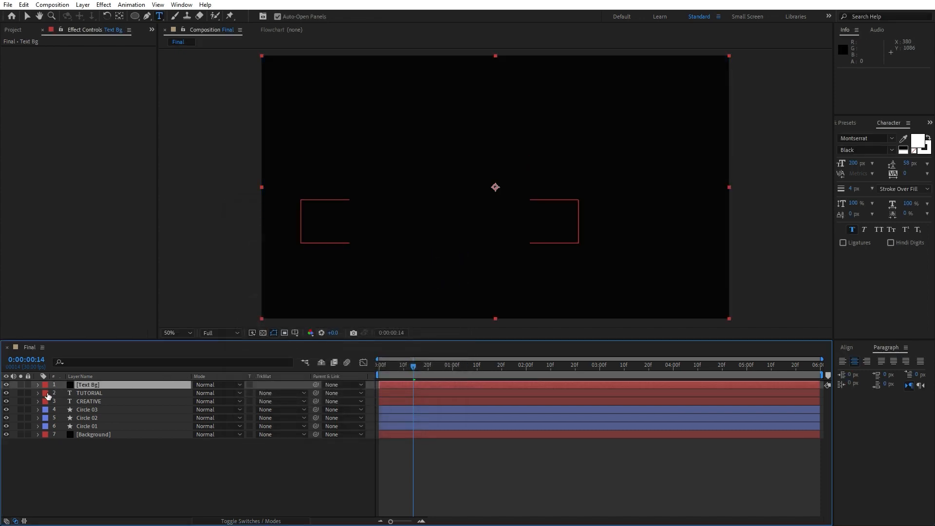
Step: Hide the Text Bg solid and draw a rectangular mask about 698 × 60 px on it, just below TUTORIAL
left_click(6, 385)
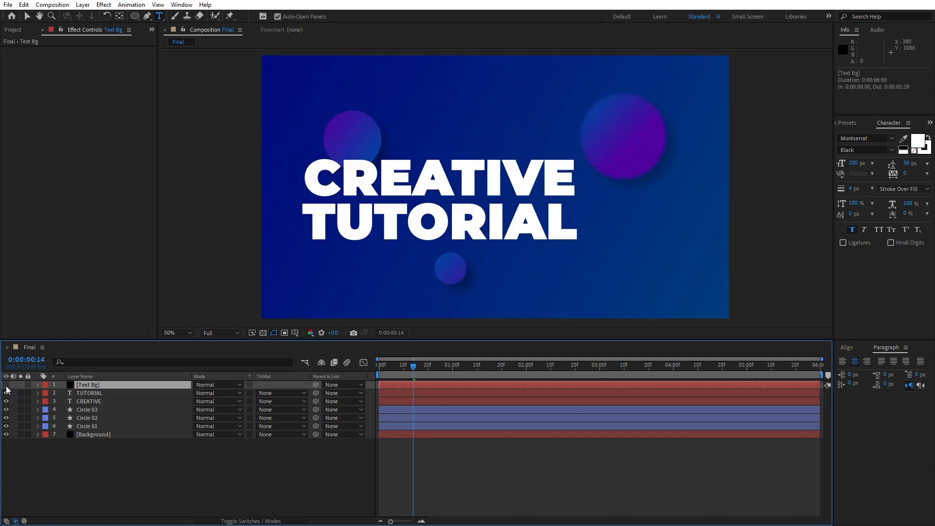
left_click(135, 16)
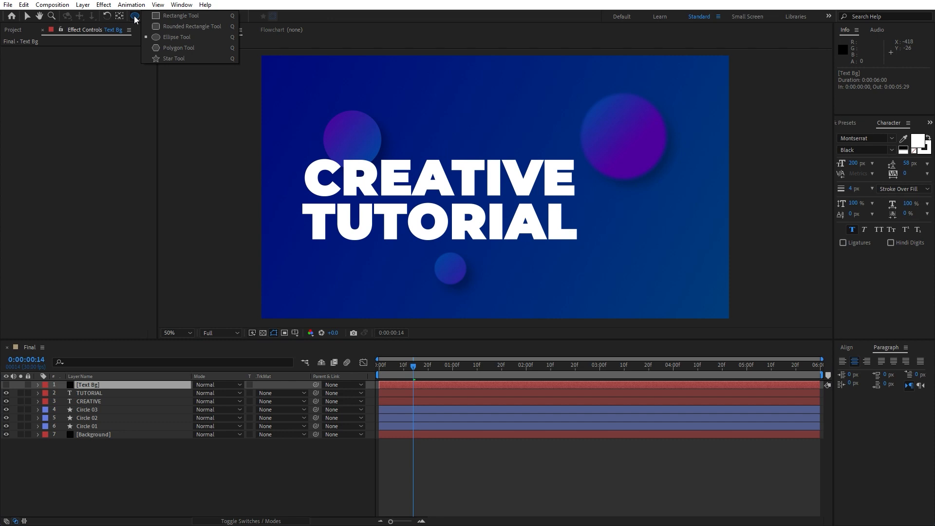
left_click(176, 15)
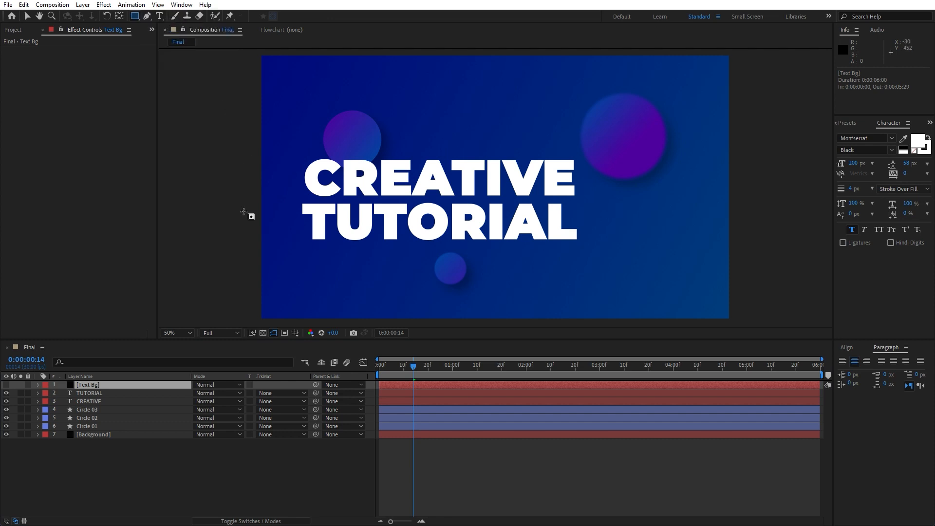
left_click(86, 384)
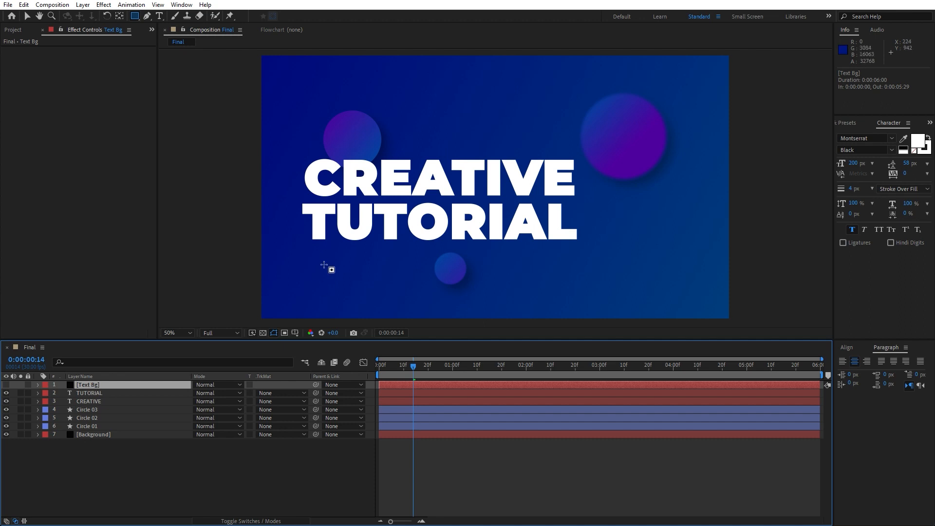
left_click_drag(310, 251, 481, 266)
left_click(142, 487)
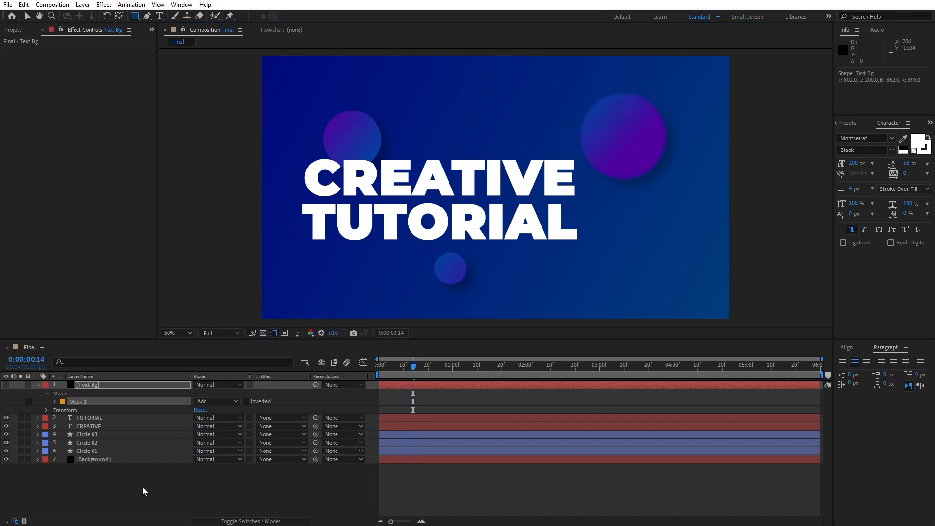
Step: Turn the Text Bg layer's visibility back on
left_click(6, 385)
left_click(101, 383)
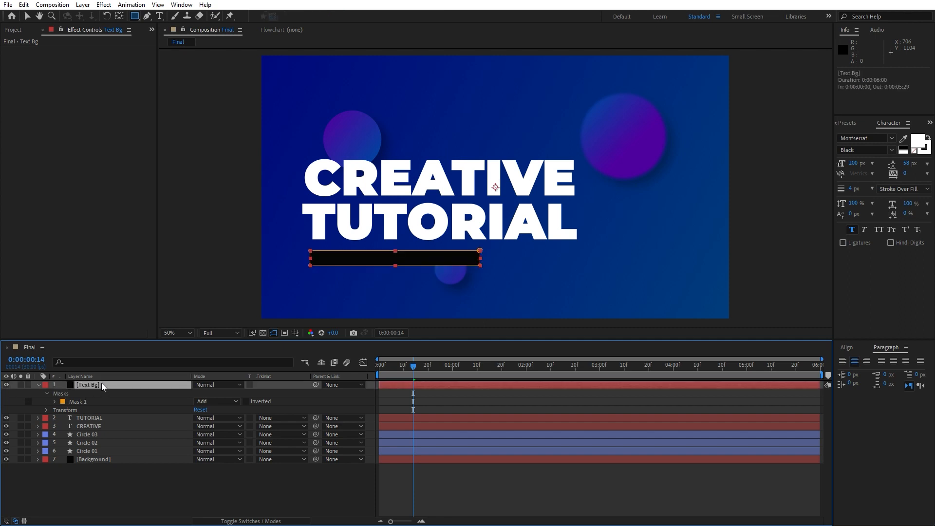
left_click(153, 483)
left_click(39, 388)
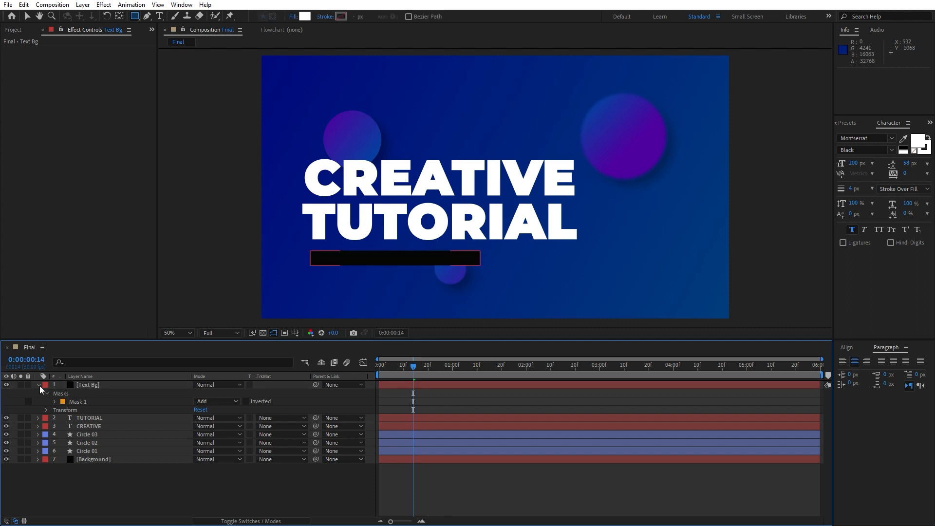
Step: Find the Fill effect and apply it to the Text Bg layer
left_click(96, 384)
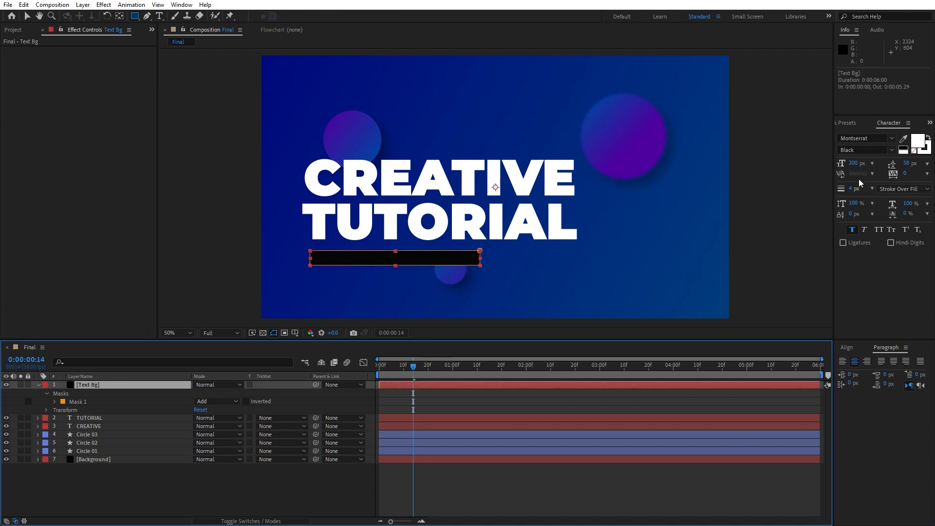
left_click(858, 125)
left_click_drag(877, 135, 765, 138)
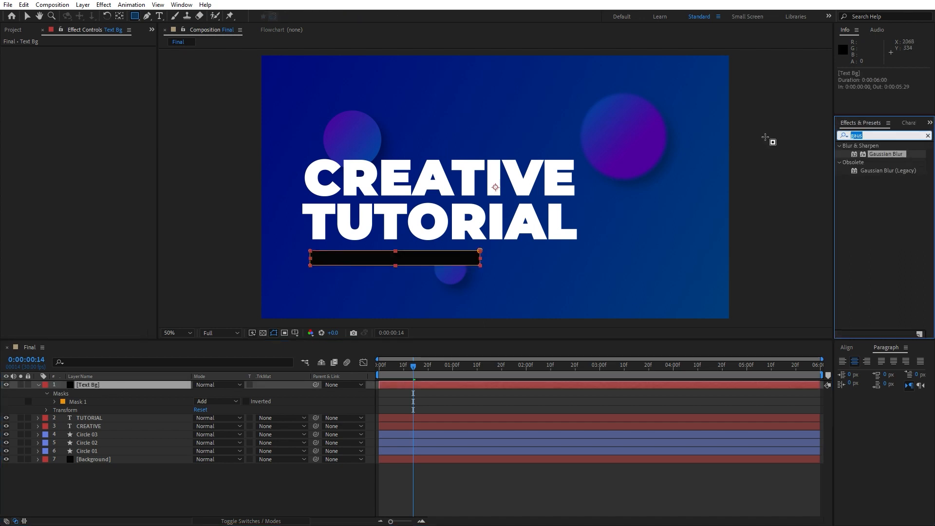
type("fill")
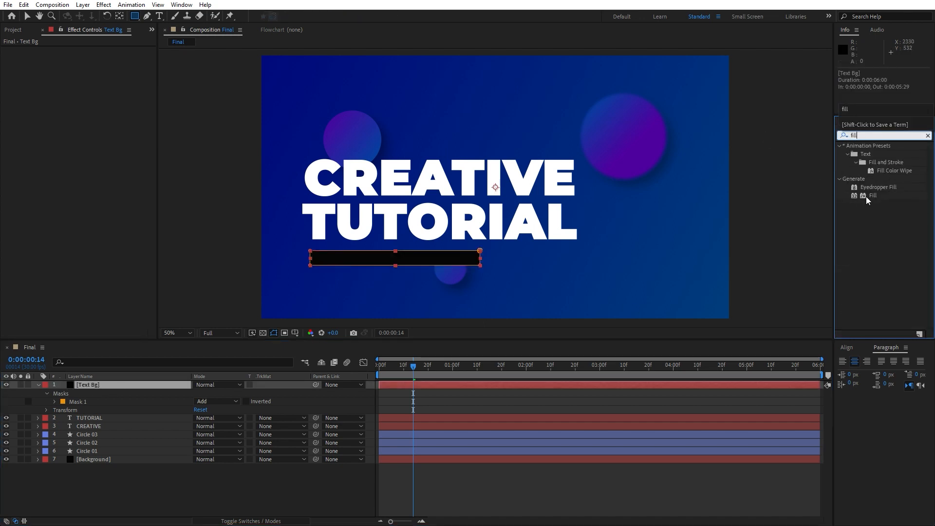
left_click_drag(866, 200, 98, 387)
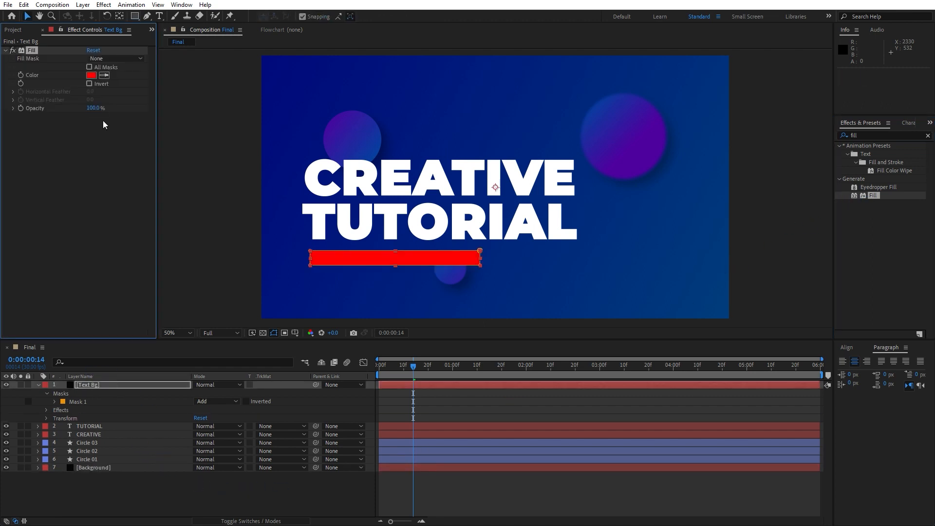
Step: Set the Fill effect's color on Text Bg to white (FFFFFF)
left_click(91, 76)
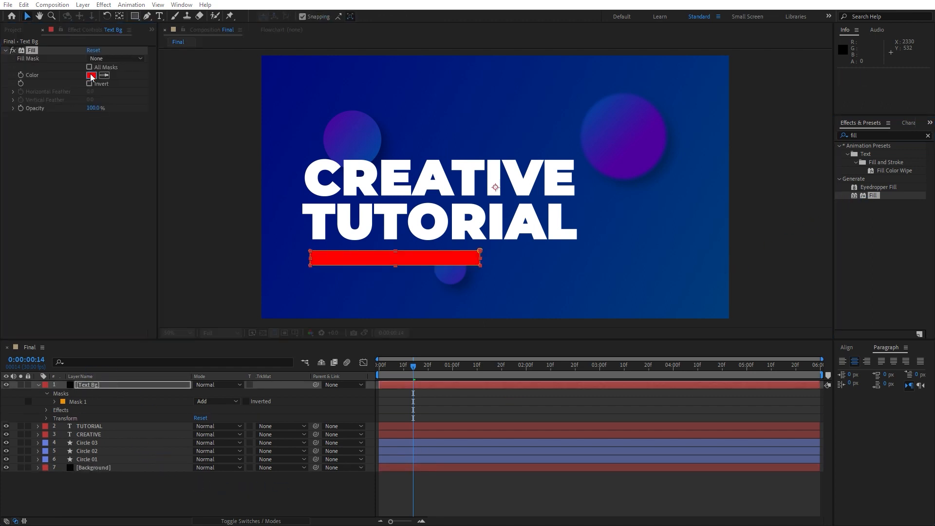
left_click_drag(217, 361, 138, 307)
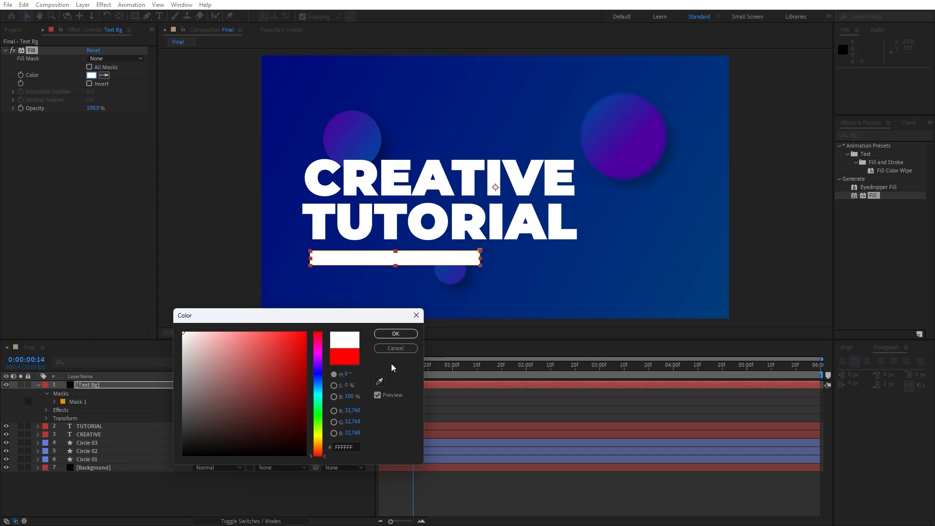
left_click(395, 333)
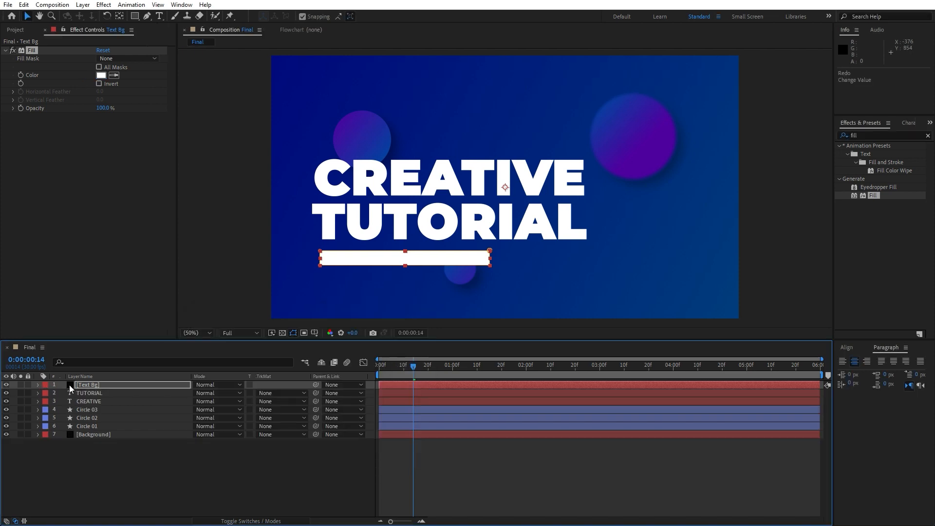
Step: Reveal the Text Bg mask path and narrow the mask from its right edge to about 89% of its width
left_click(89, 387)
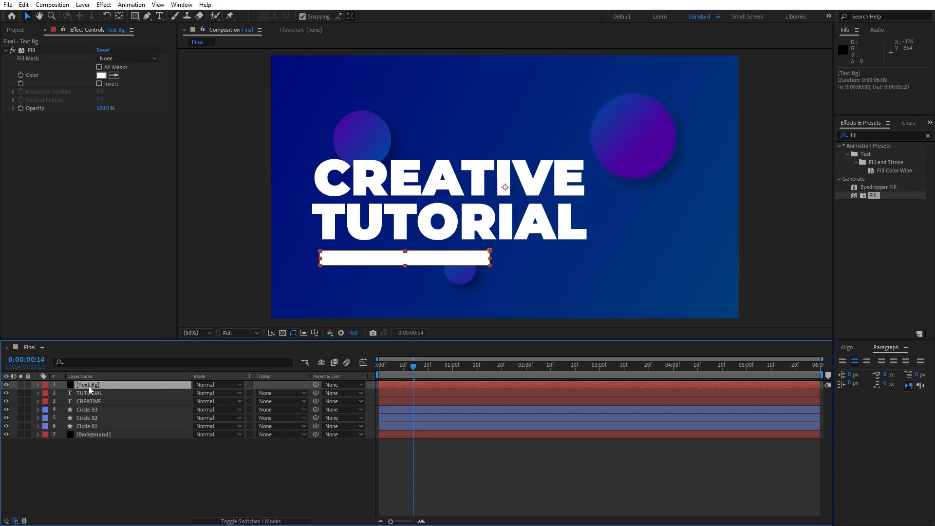
key("m")
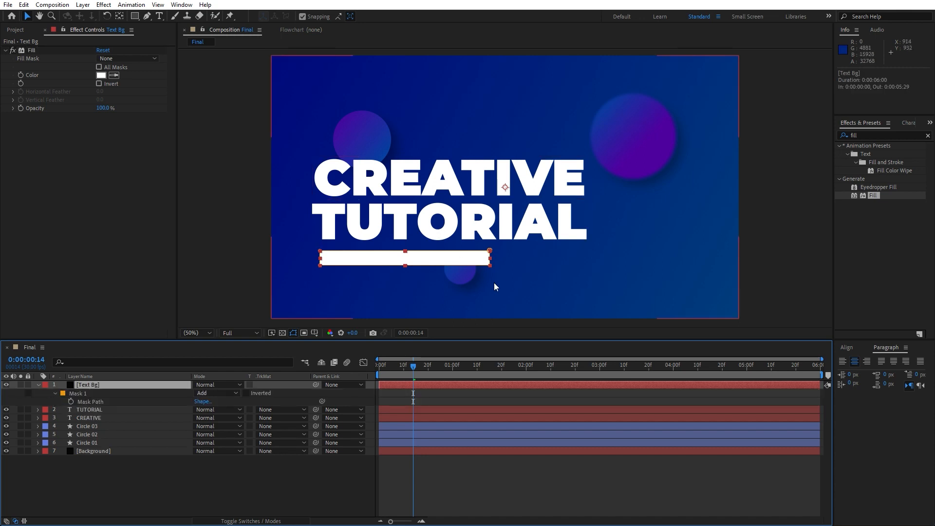
scroll(494, 283, "up", 1)
left_click_drag(444, 290, 545, 153)
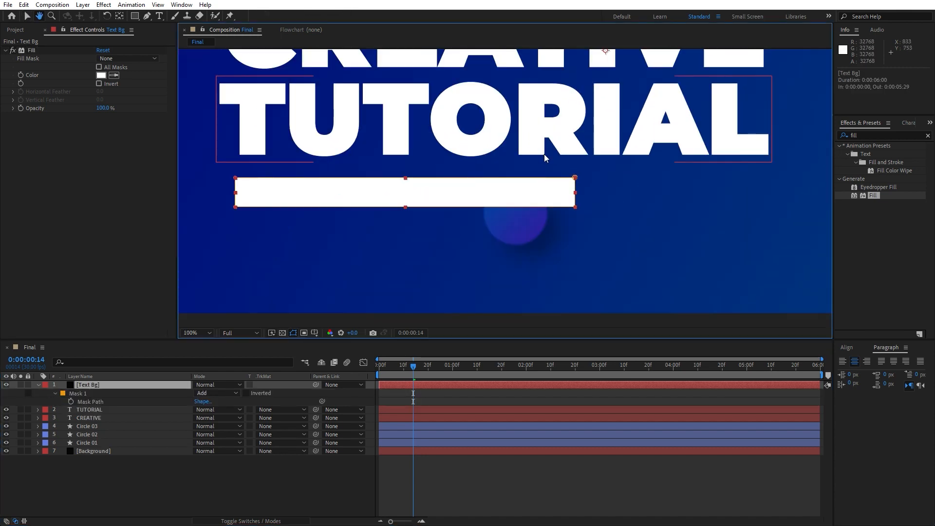
left_click(576, 195)
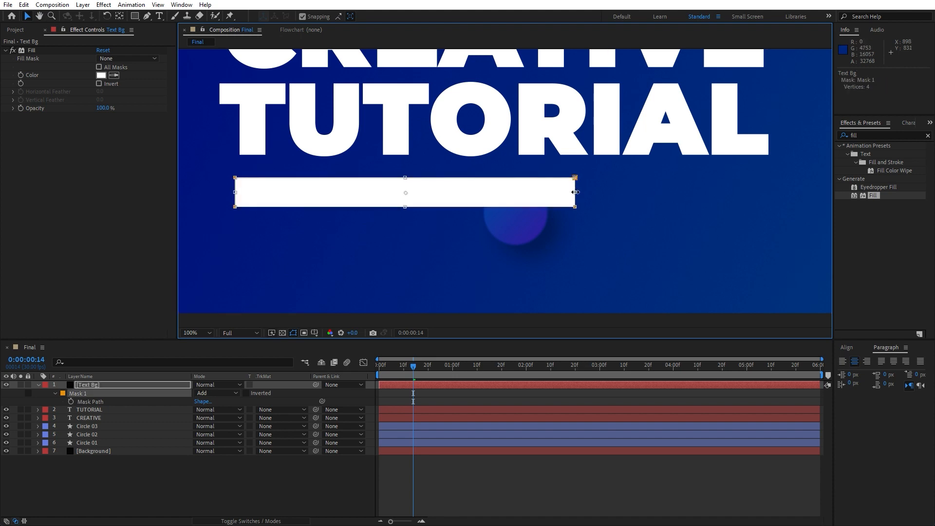
left_click_drag(576, 192, 537, 192)
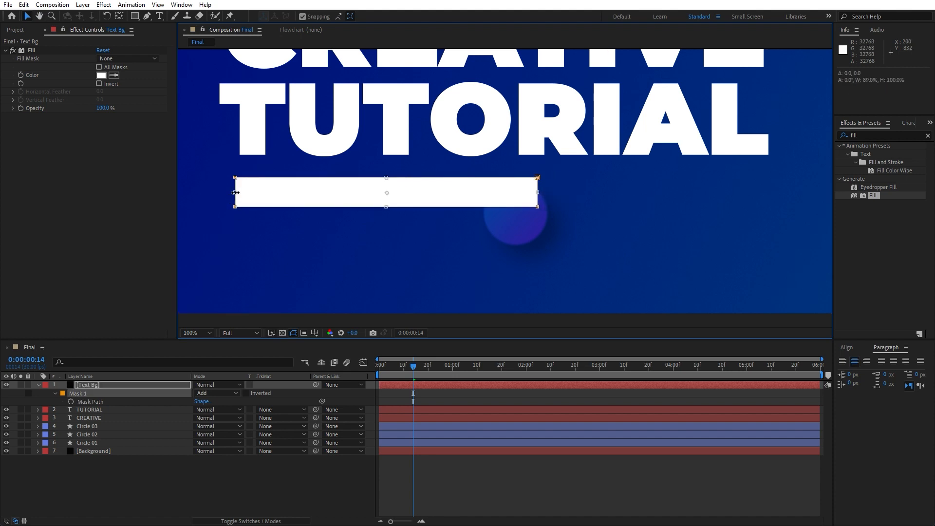
Step: Widen the Text Bg mask slightly at both side edges and extend its lower edge to about 127% of its height
left_click_drag(235, 192, 227, 192)
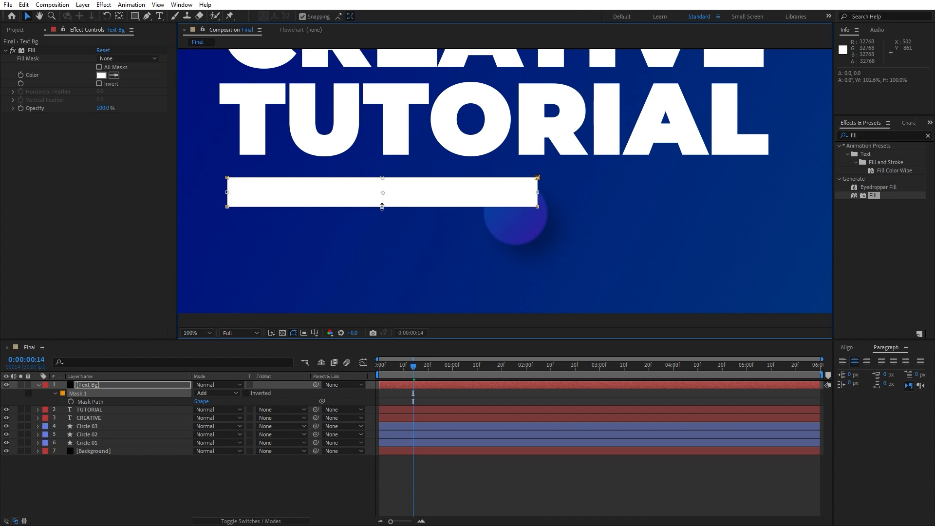
left_click_drag(381, 206, 382, 217)
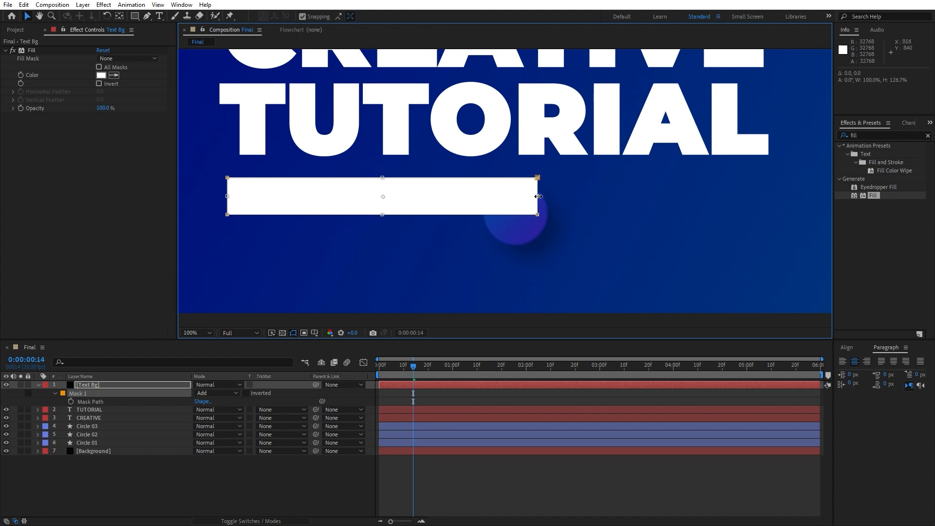
left_click_drag(537, 197, 541, 196)
left_click(107, 475)
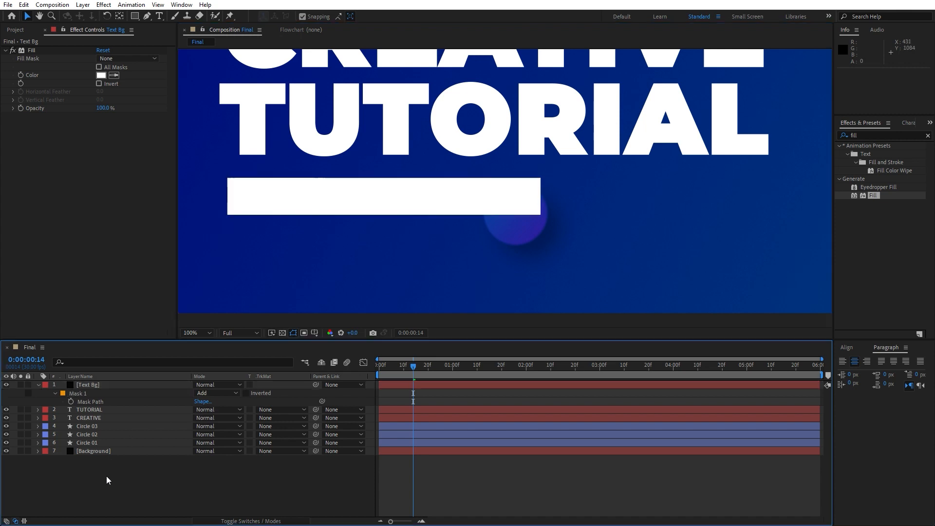
left_click(38, 385)
scroll(373, 247, "down", 2)
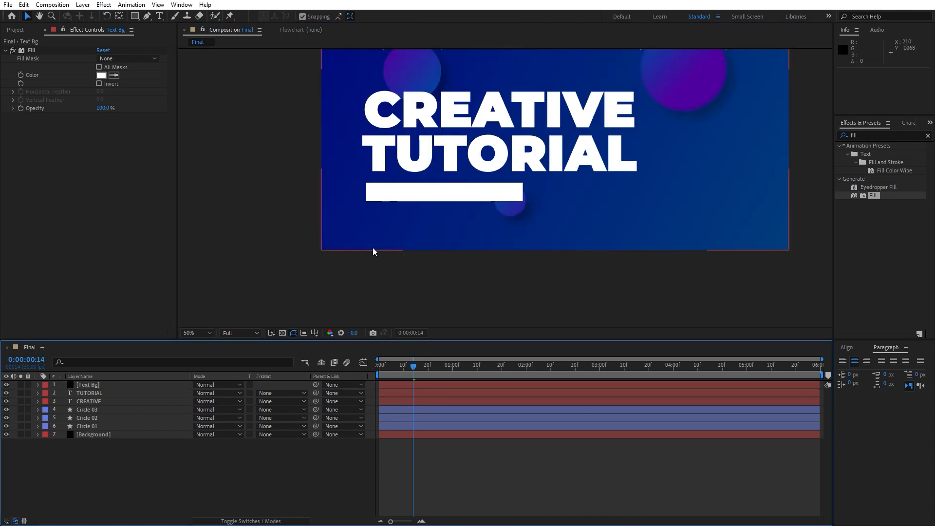
Step: Nudge the Text Bg layer slightly left to position 958, 540
left_click(106, 385)
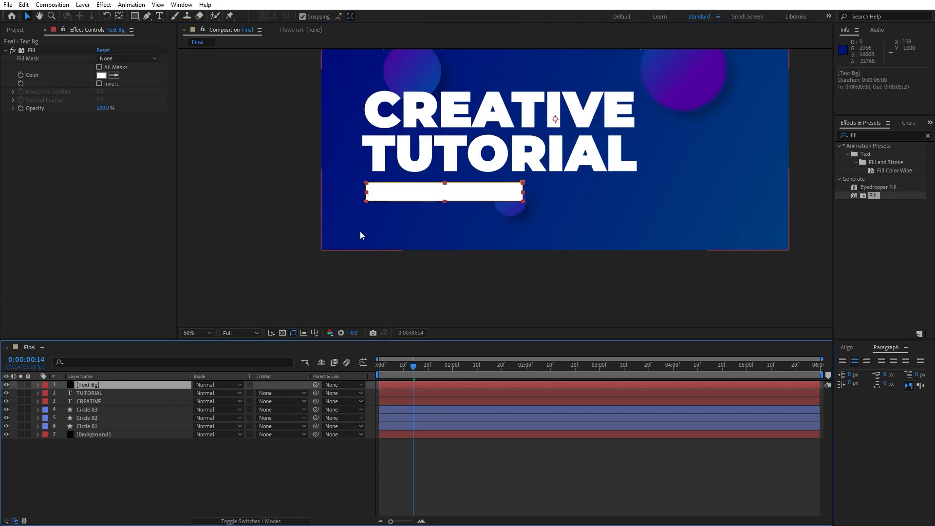
key("Left")
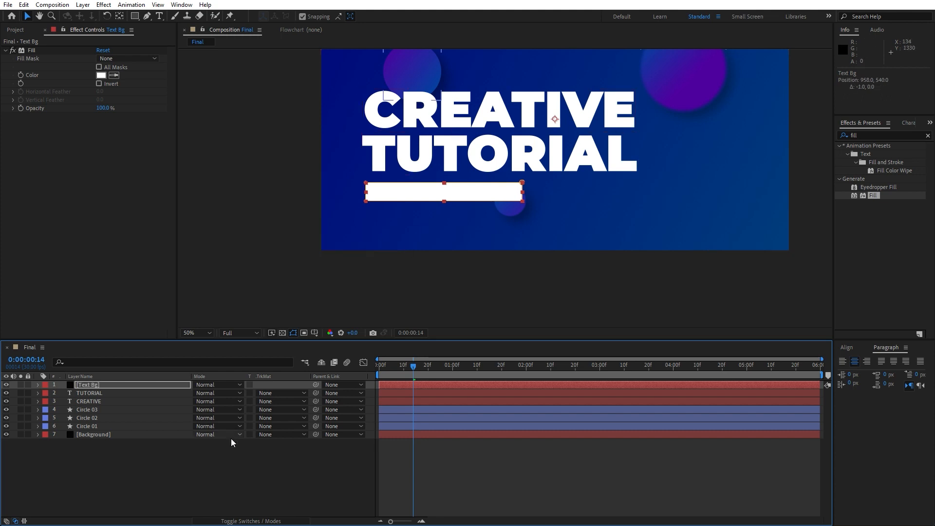
left_click(160, 486)
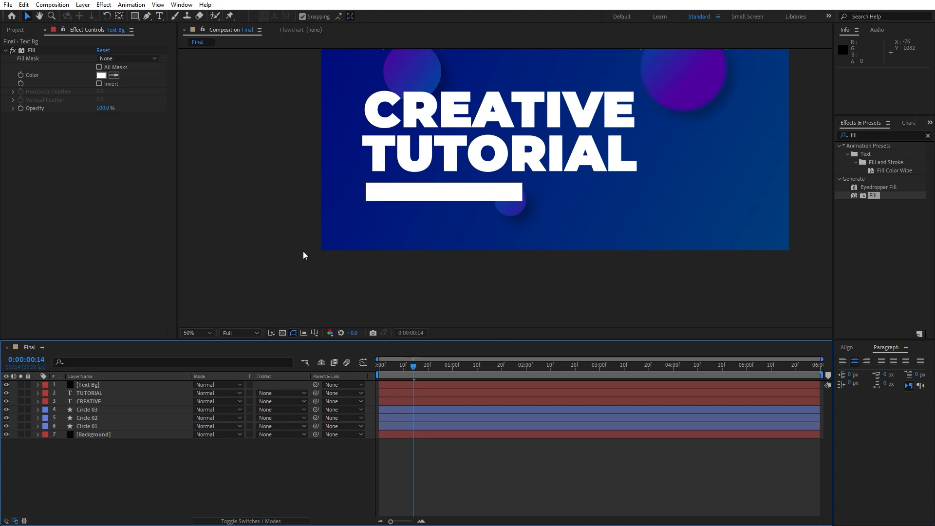
Step: Create a new text layer over the white bar reading SOFTONIMOTION
left_click(160, 17)
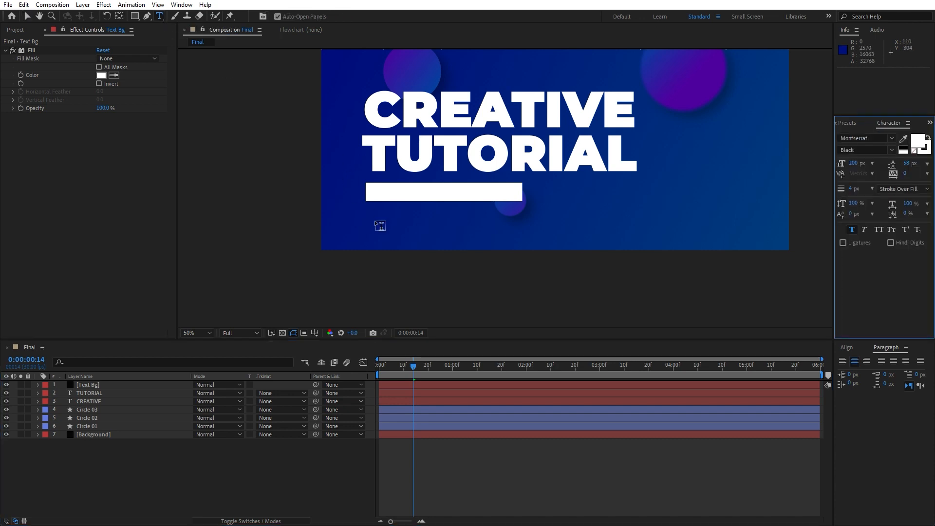
left_click(438, 195)
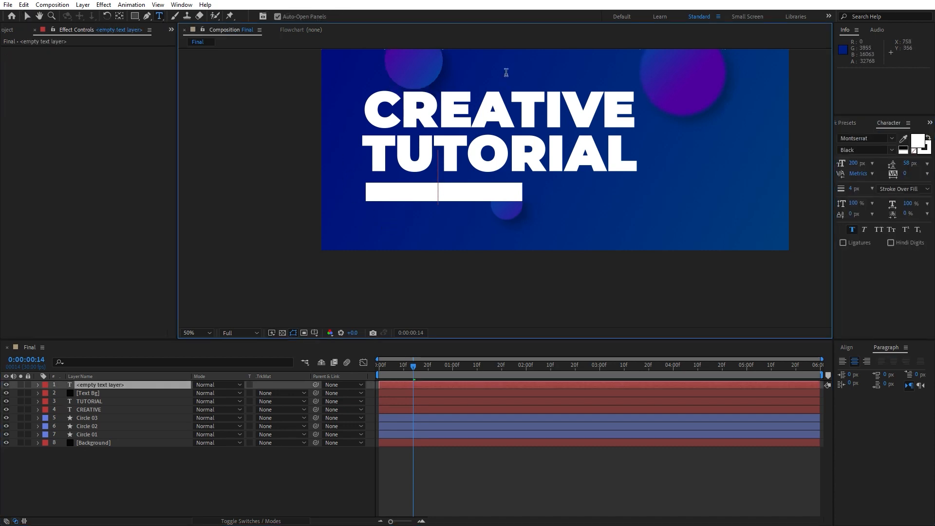
type("SOFTONI")
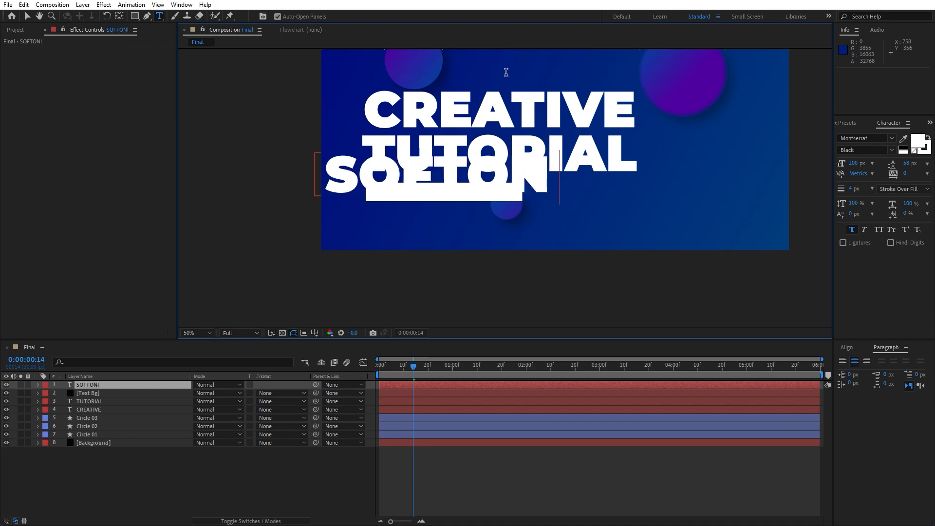
type("MOTION")
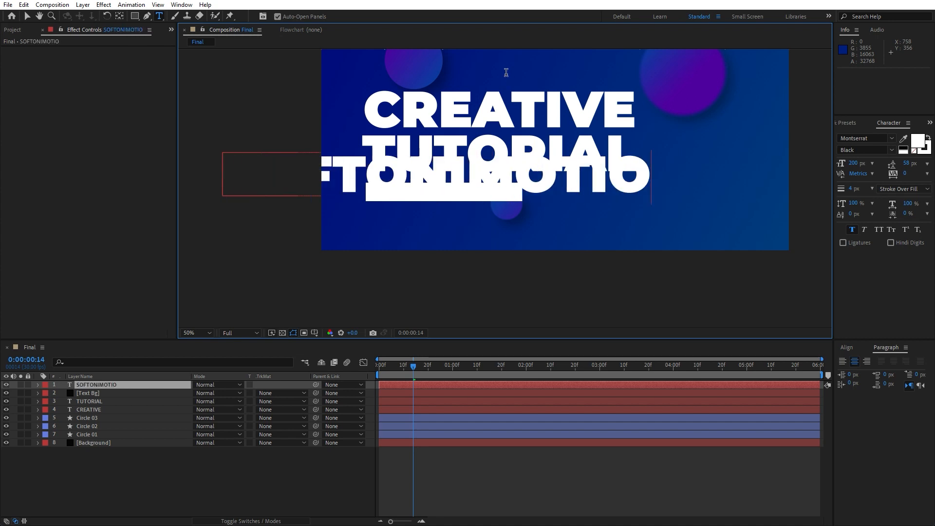
Step: Set the font size of the SOFTONIMOTION text to 50 px
double_click(111, 385)
left_click(853, 164)
type("50")
key("Return")
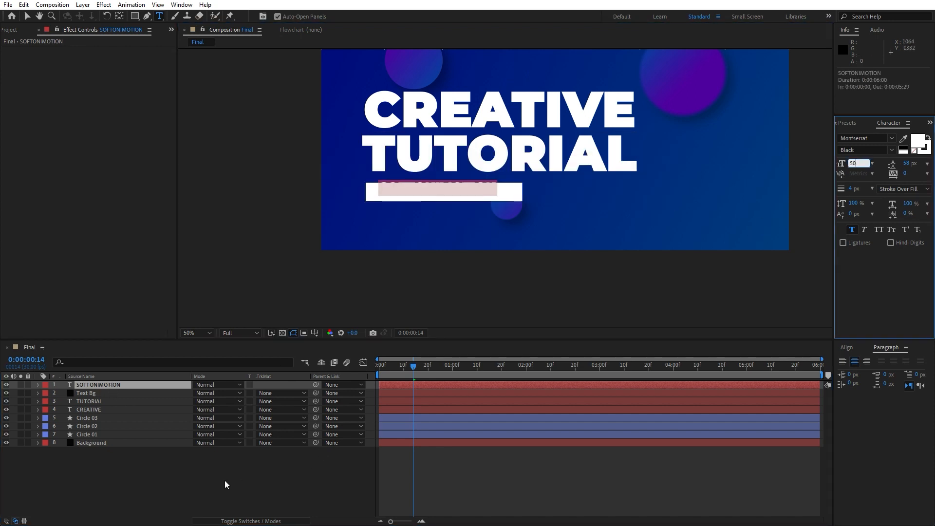
left_click(224, 480)
Step: Nudge the SOFTONIMOTION text down and right inside the white bar to position 484, 858
left_click(121, 385)
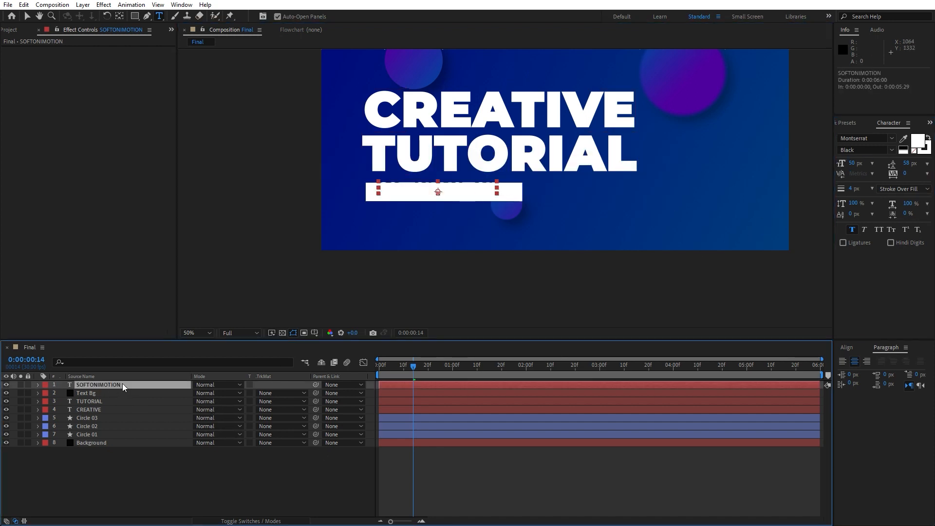
key("shift+Down")
key("Right")
key("Right")
key("Right")
key("Right")
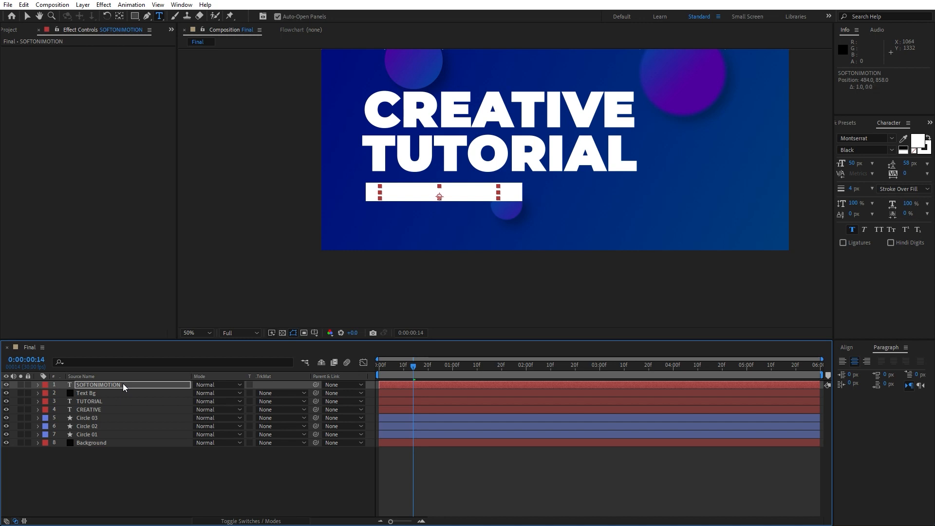
Step: Apply the Fill effect to the SOFTONIMOTION layer and sample its color from the composition's blue background
left_click(856, 124)
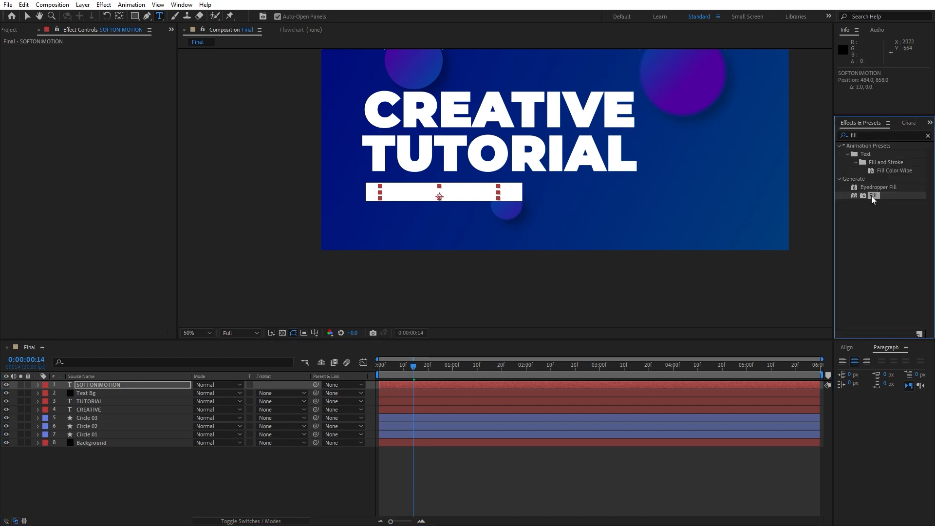
left_click_drag(873, 200, 192, 392)
left_click_drag(130, 390, 124, 386)
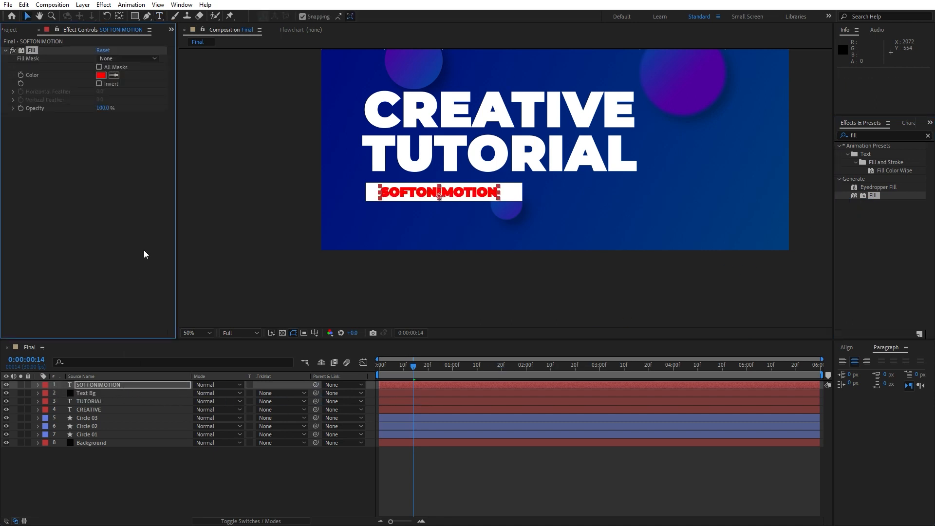
left_click(113, 75)
left_click(712, 155)
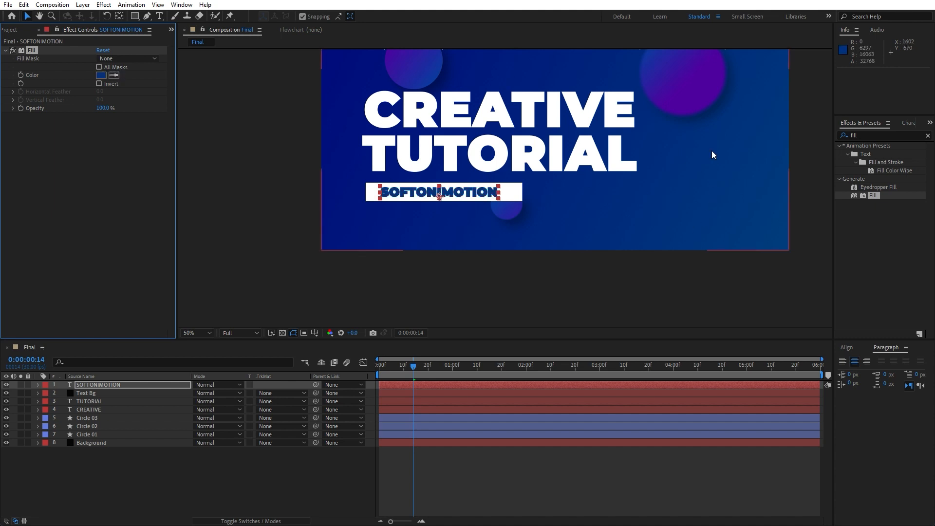
Step: Brighten the SOFTONIMOTION layer's Fill color to blue 065CBC
left_click(104, 386)
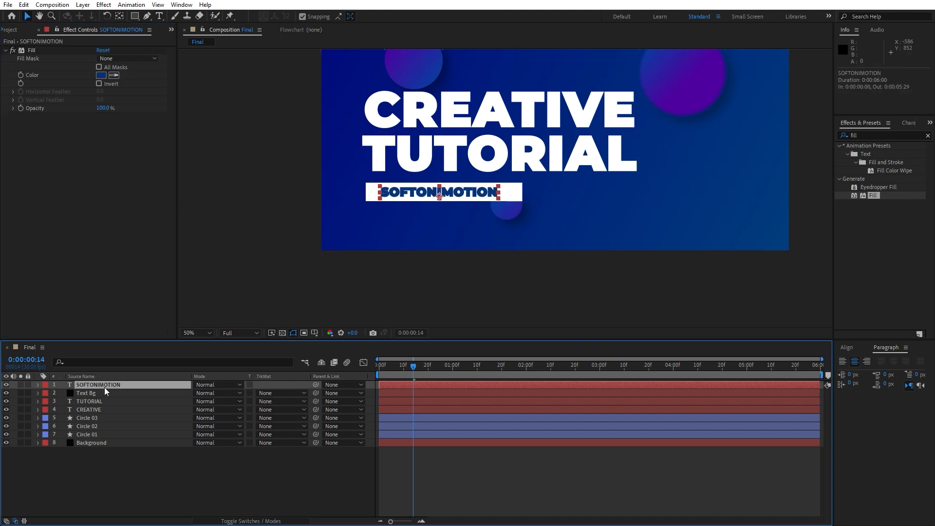
left_click(100, 75)
left_click_drag(318, 381, 302, 364)
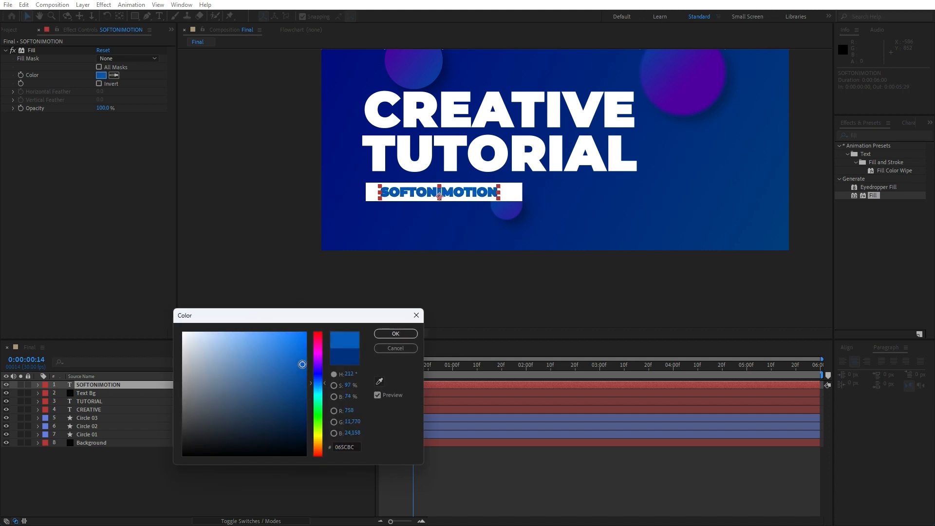
left_click(394, 333)
Step: Set the font style of the SOFTONIMOTION text to Montserrat SemiBold
double_click(110, 384)
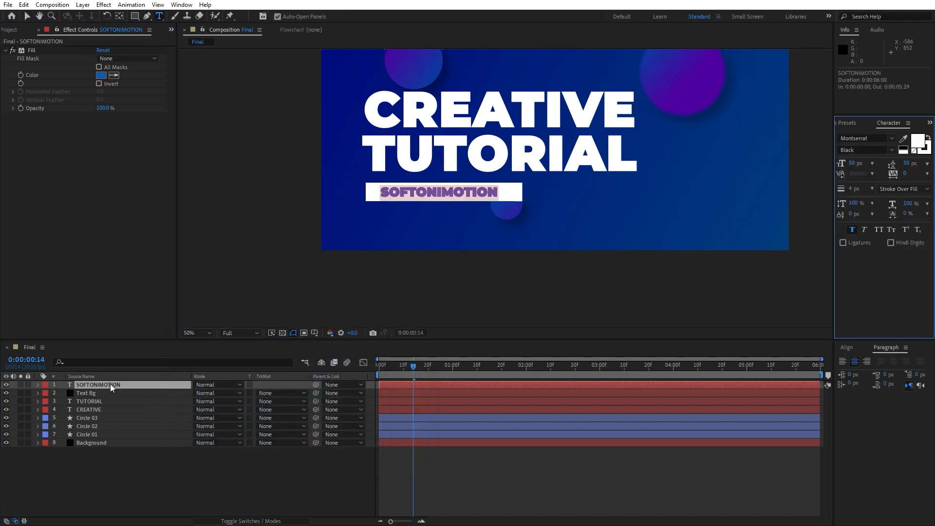
left_click(871, 148)
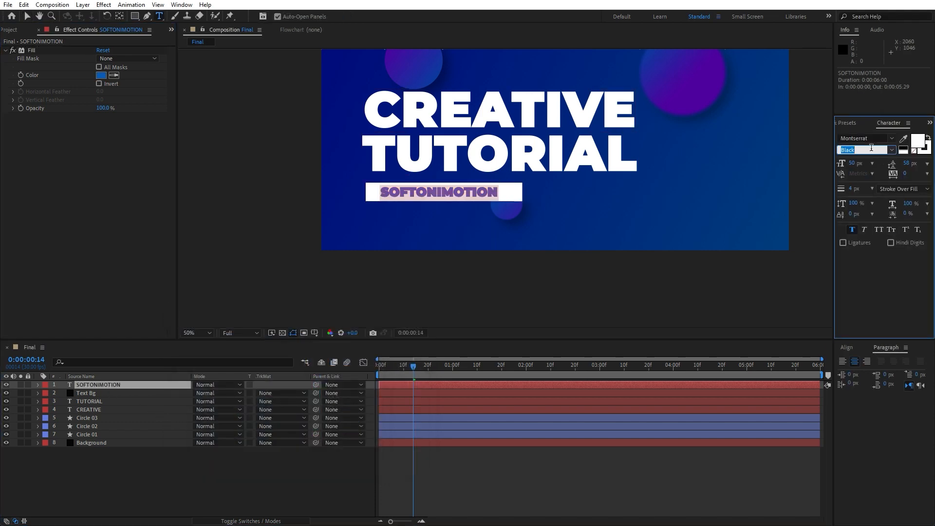
key("Up")
key("Up")
key("Up")
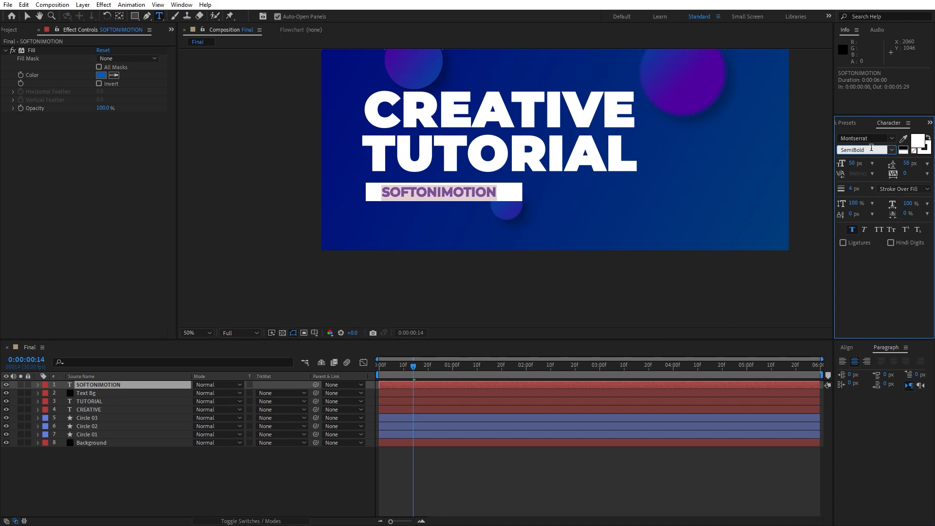
left_click(215, 462)
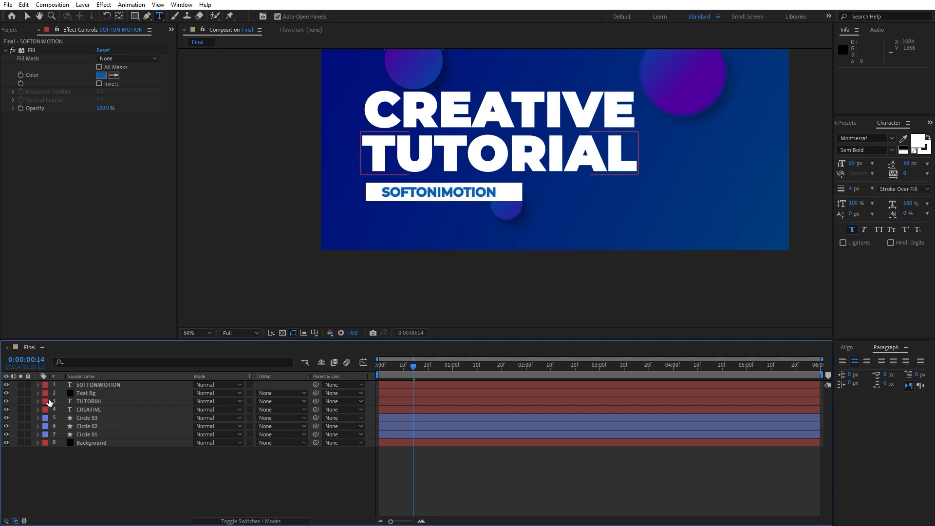
Step: Add a Tracking animator to the SOFTONIMOTION text and set its Tracking Amount to 10
left_click(38, 385)
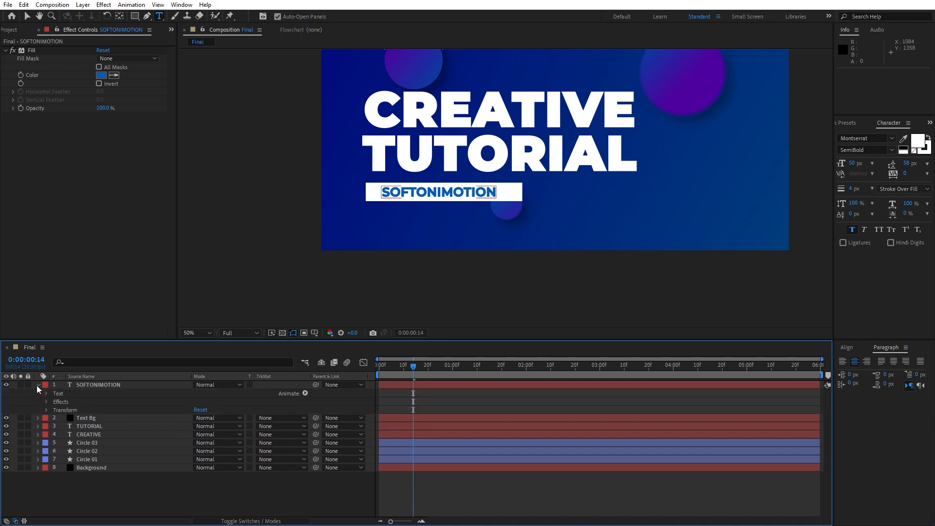
left_click(46, 393)
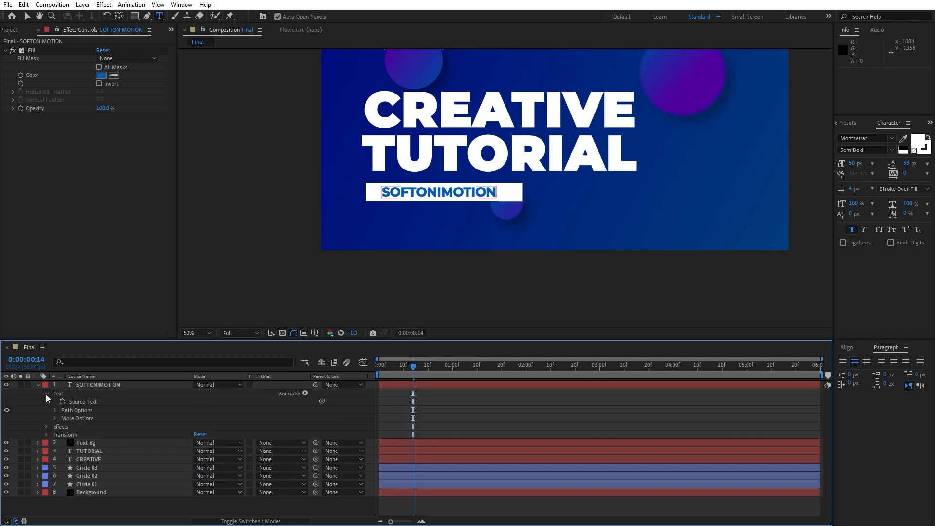
left_click(305, 392)
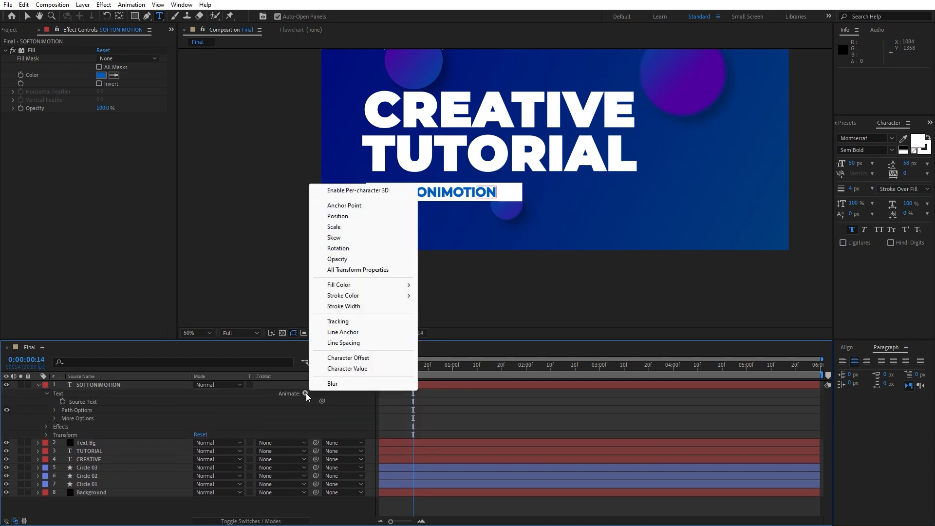
left_click(340, 321)
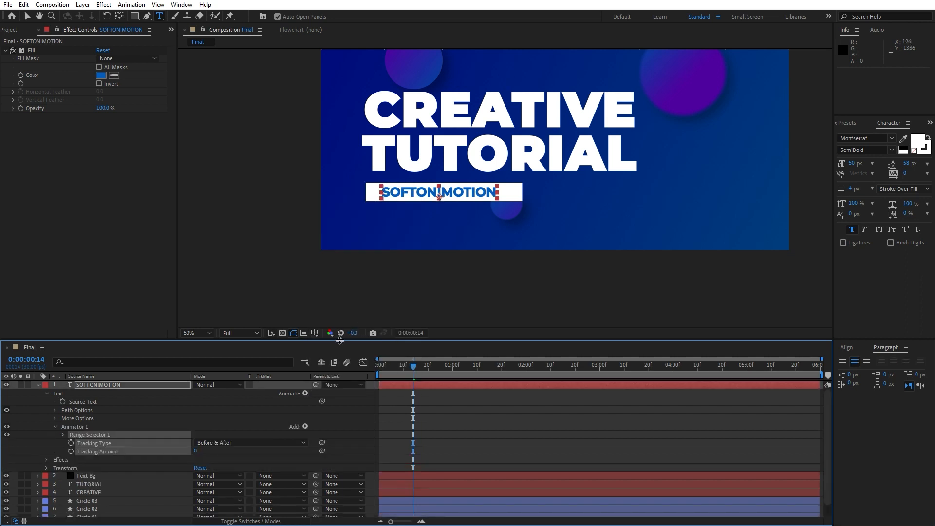
left_click_drag(197, 453, 199, 451)
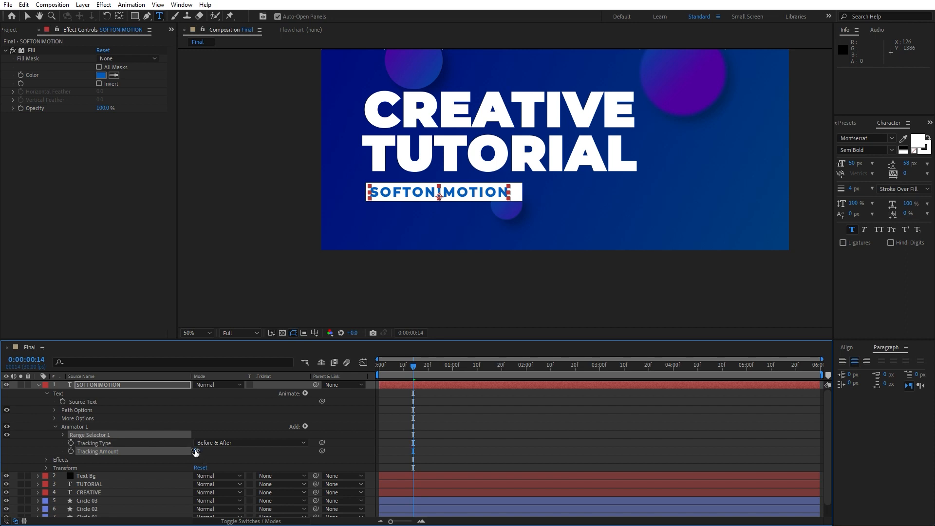
left_click(198, 451)
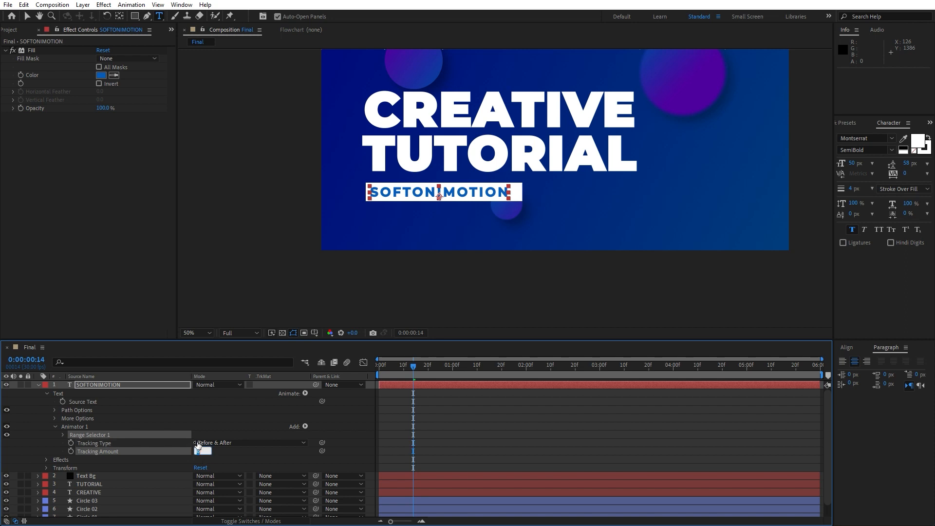
Step: Nudge the SOFTONIMOTION text right to position 504, 858 to center it in the white bar
left_click(100, 383)
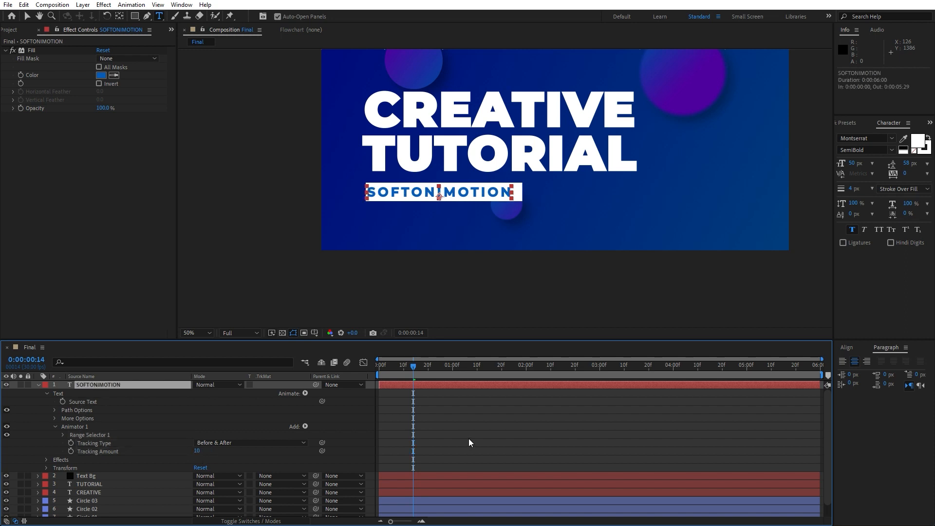
key("shift+Right")
key("Left")
key("Left")
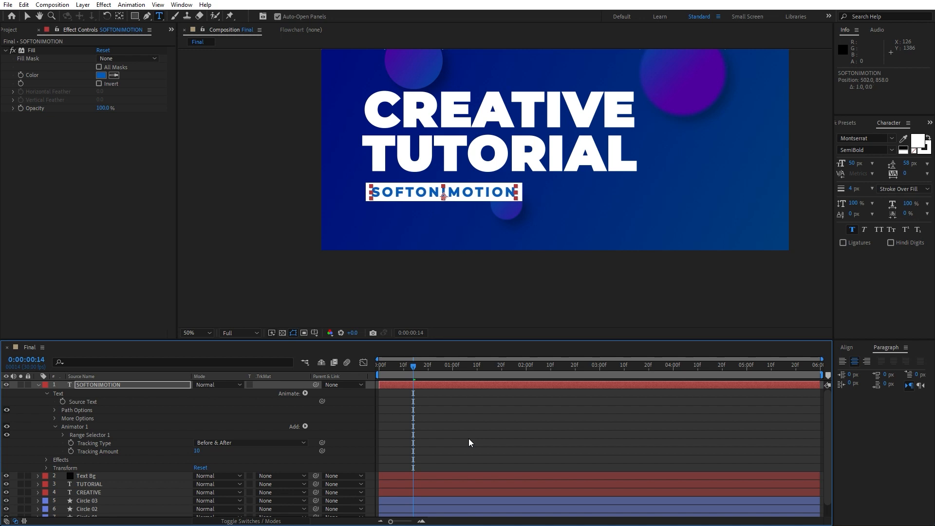
key("Right")
key("Right")
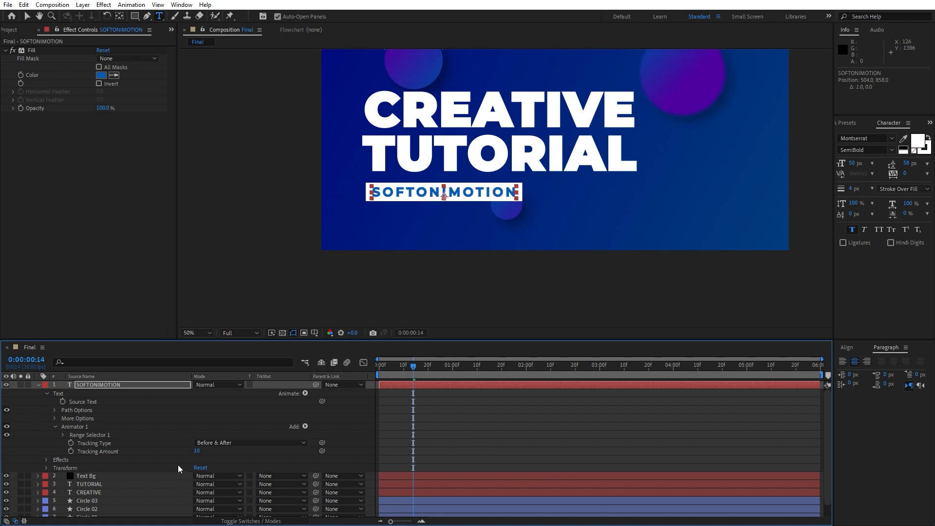
Step: Set the Tracking Amount of the SOFTONIMOTION text to 7 and collapse the layer's properties
left_click(196, 450)
type("7")
left_click(169, 404)
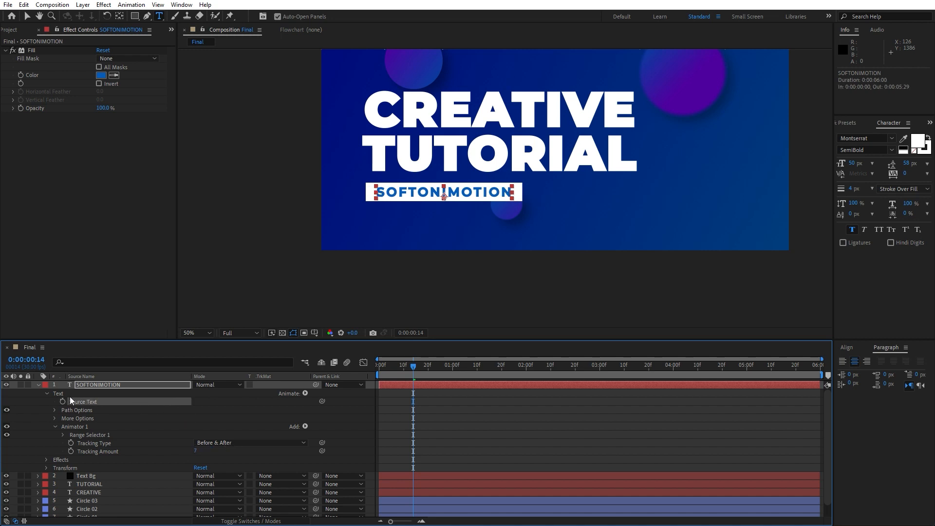
left_click(39, 383)
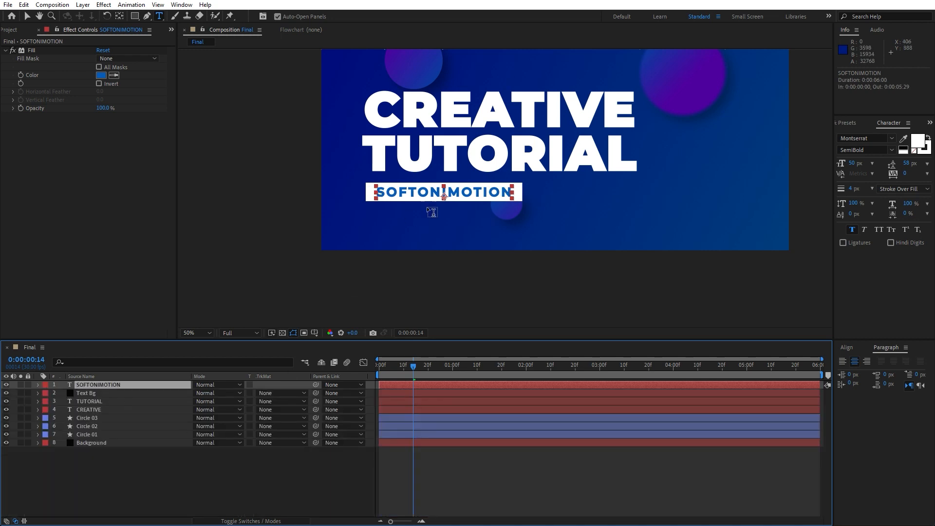
Step: Sample the dark blue of the background gradient as the Fill effect color of the SOFTONIMOTION text
left_click(198, 473)
left_click(110, 391)
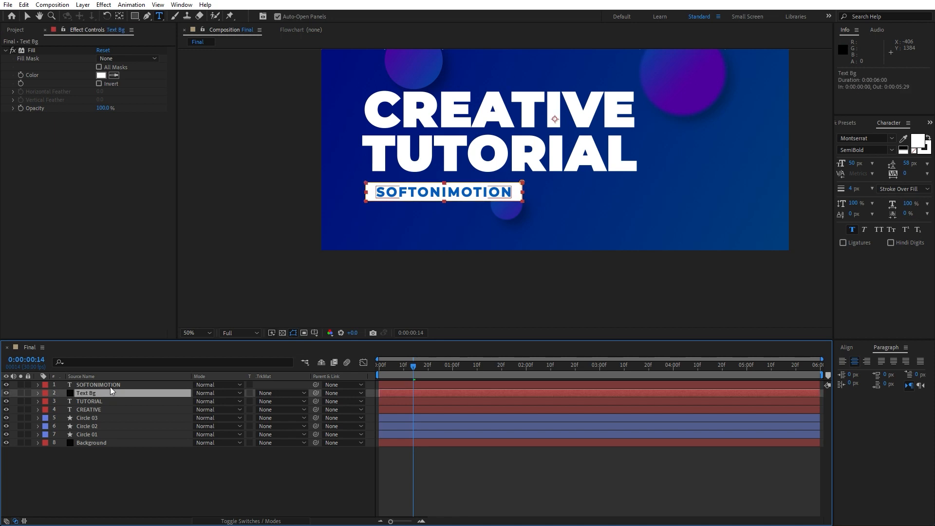
left_click(110, 387)
left_click(113, 75)
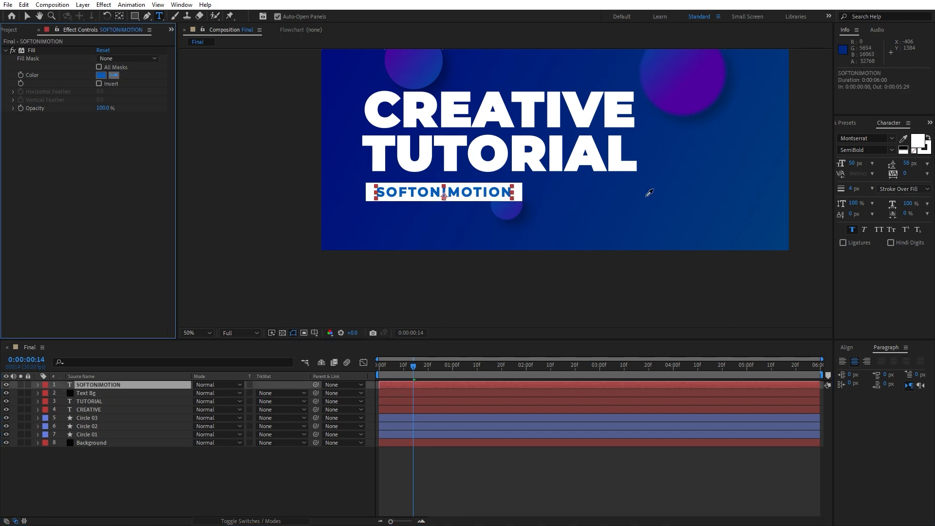
left_click(349, 166)
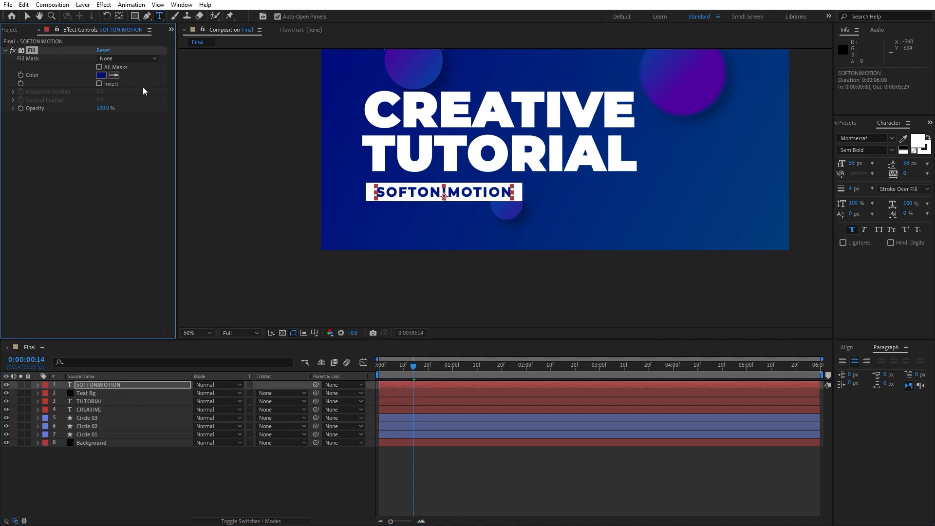
Step: Brighten the SOFTONIMOTION text's fill color to the vivid blue 001BC7
left_click(101, 75)
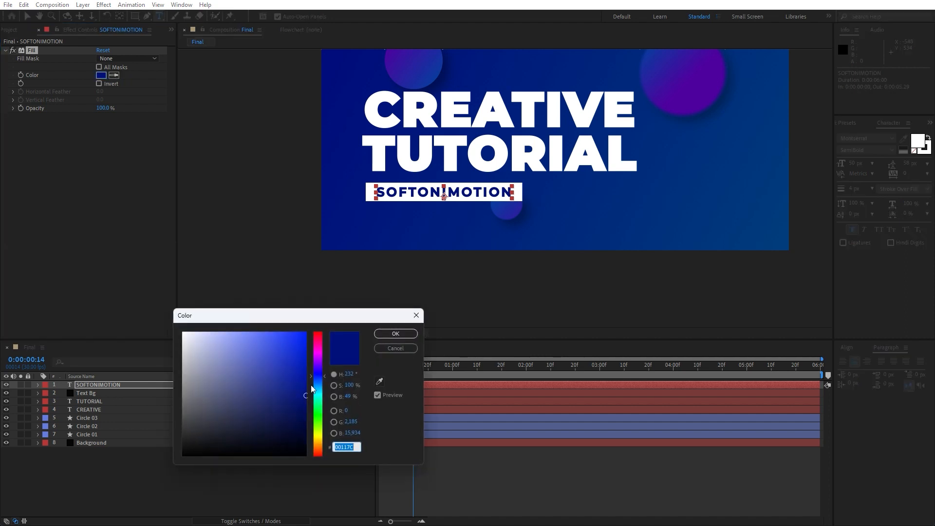
left_click_drag(302, 385, 314, 359)
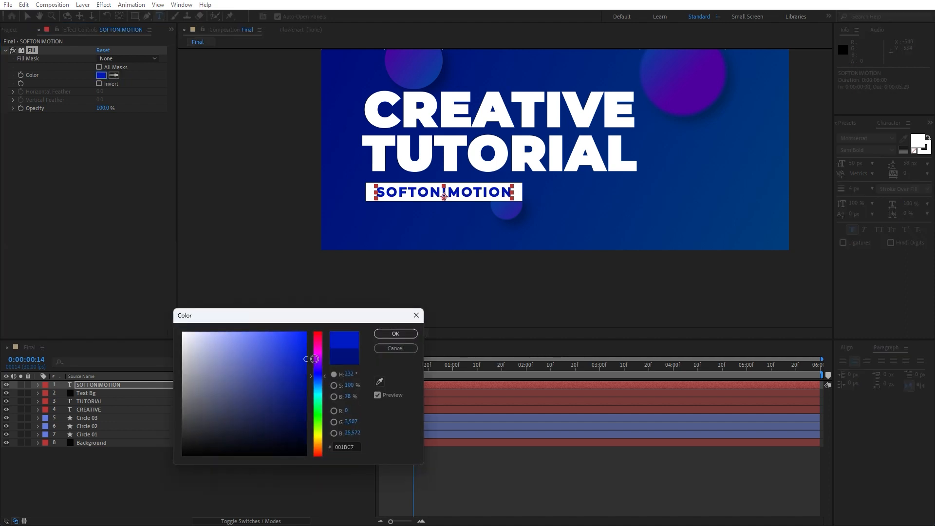
left_click(394, 334)
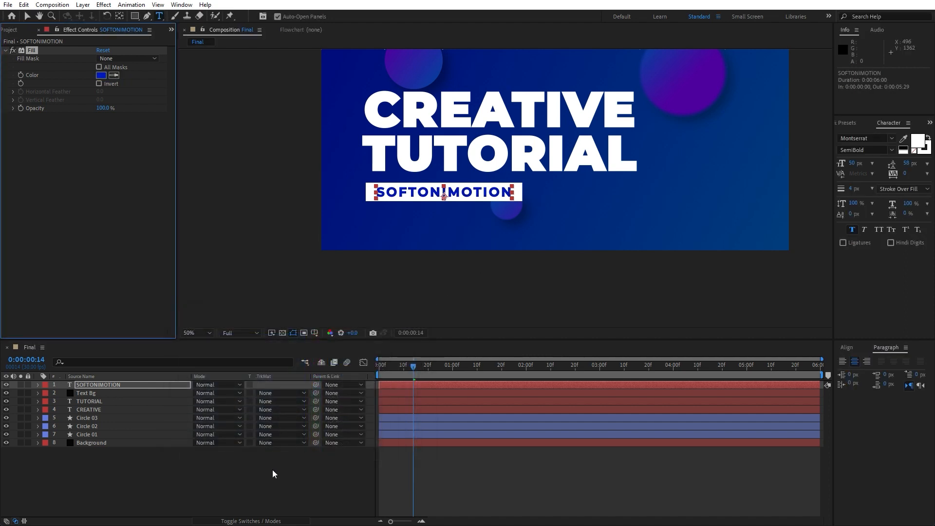
Step: Shift the hue of the SOFTONIMOTION text's fill to 223°, giving the blue 0038C7
key("comma")
key("comma")
key("period")
key("period")
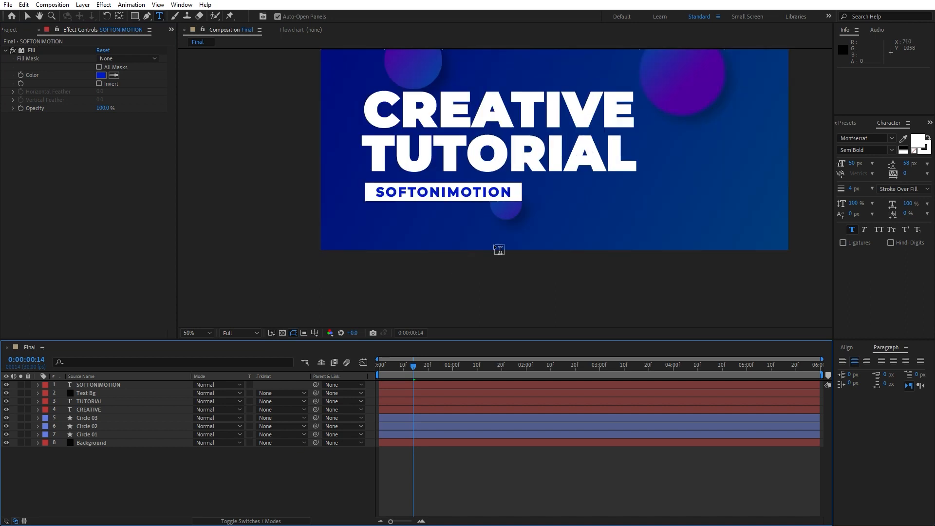
left_click(206, 334)
left_click(208, 355)
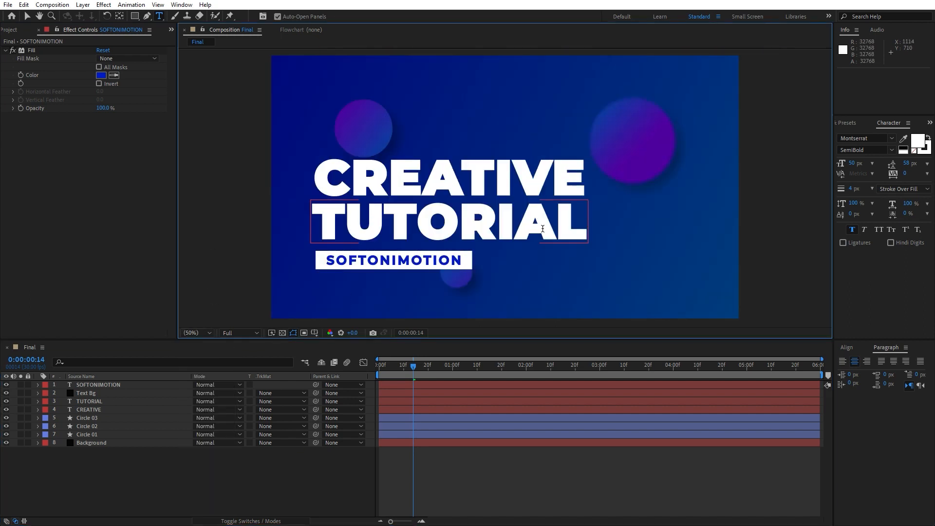
left_click(101, 75)
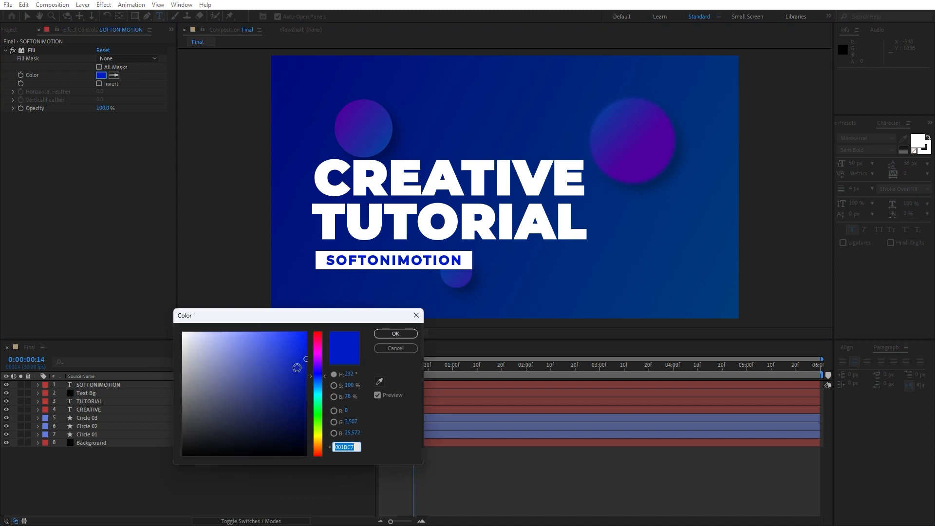
left_click(320, 378)
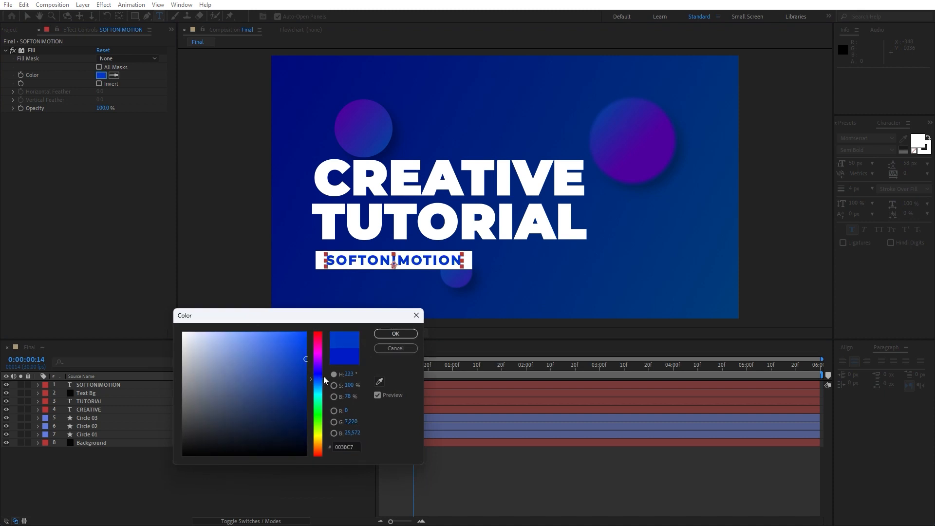
left_click(395, 334)
left_click(251, 474)
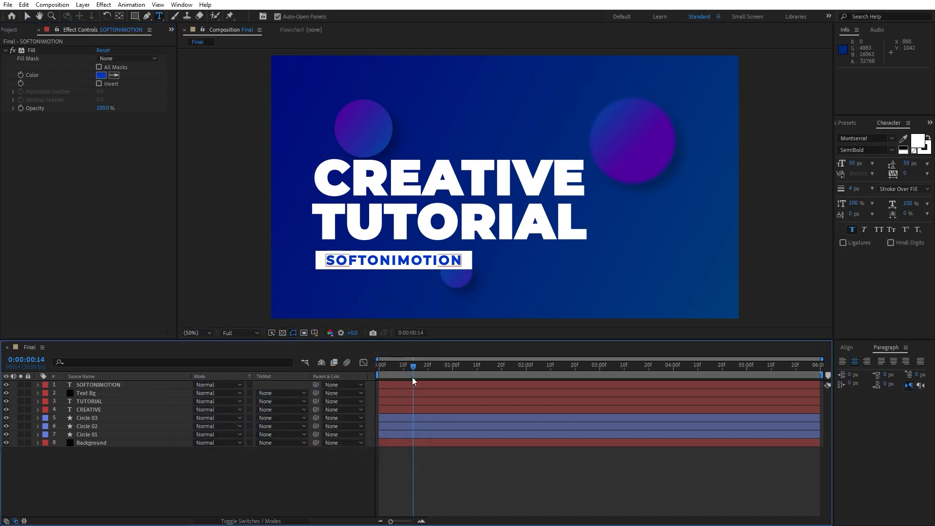
Step: Preview the composition from its first frame and set the current time to 0:00:01:08
left_click_drag(413, 366, 370, 366)
key("space")
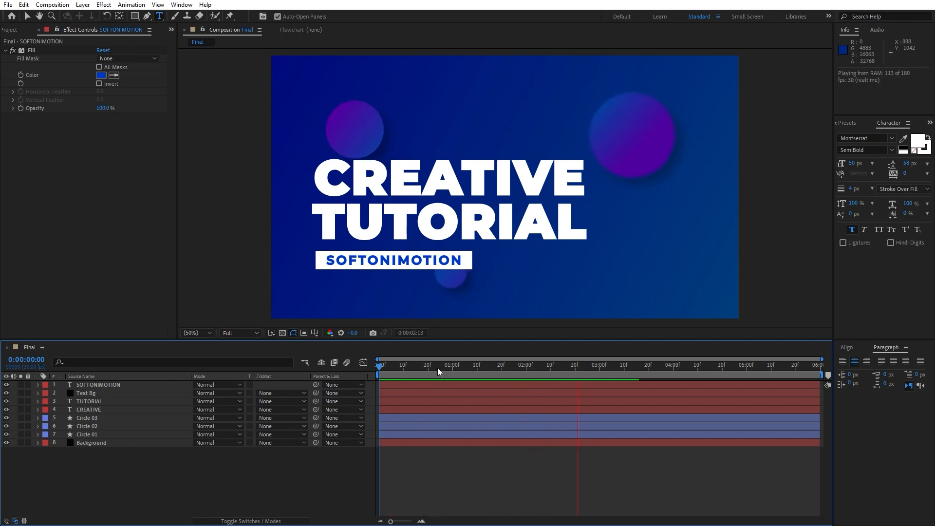
left_click(400, 367)
left_click_drag(400, 370, 472, 366)
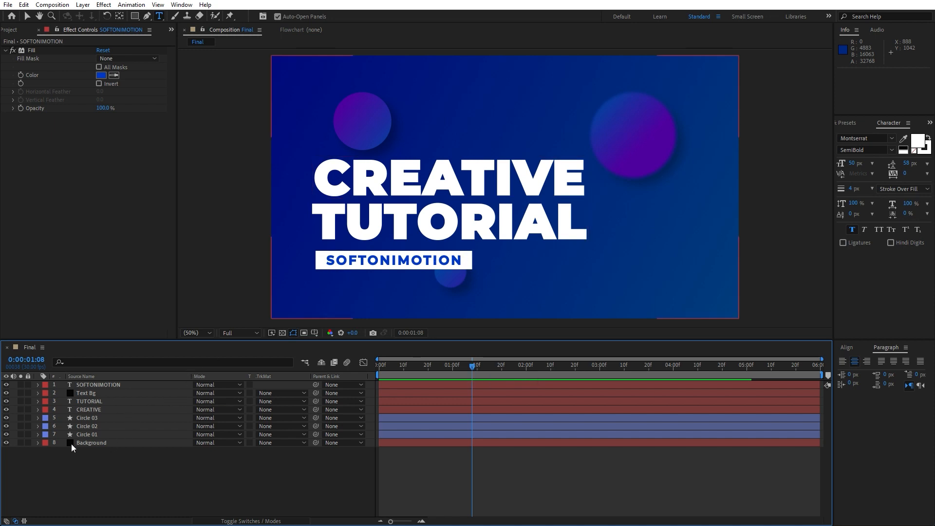
Step: Expand the properties of the CREATIVE text layer and select the layer
left_click(38, 410)
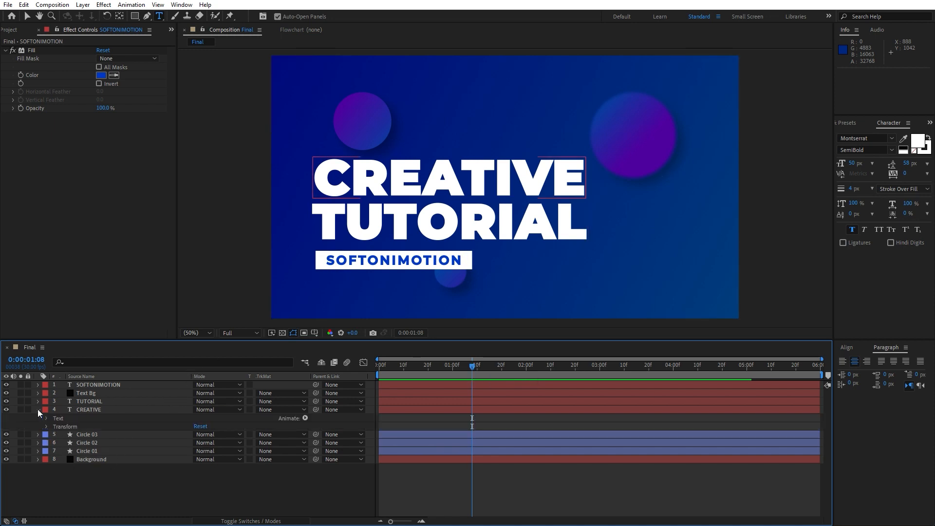
left_click(95, 410)
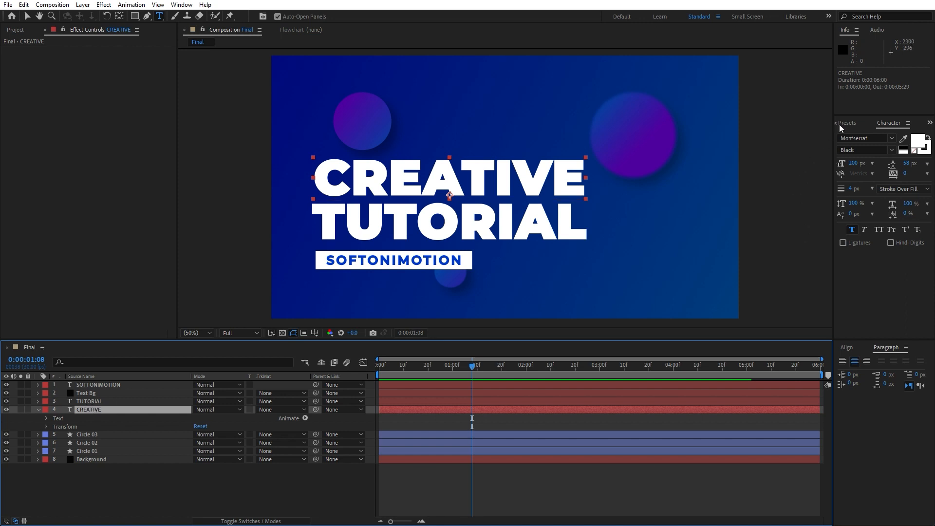